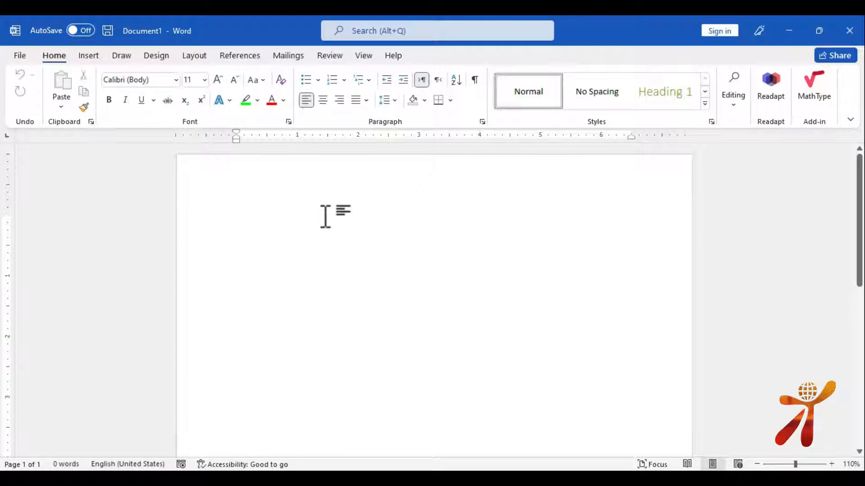
# Type 'References' and format it as a 26 pt bold underlined heading
pyautogui.scroll(7, 324, 215)
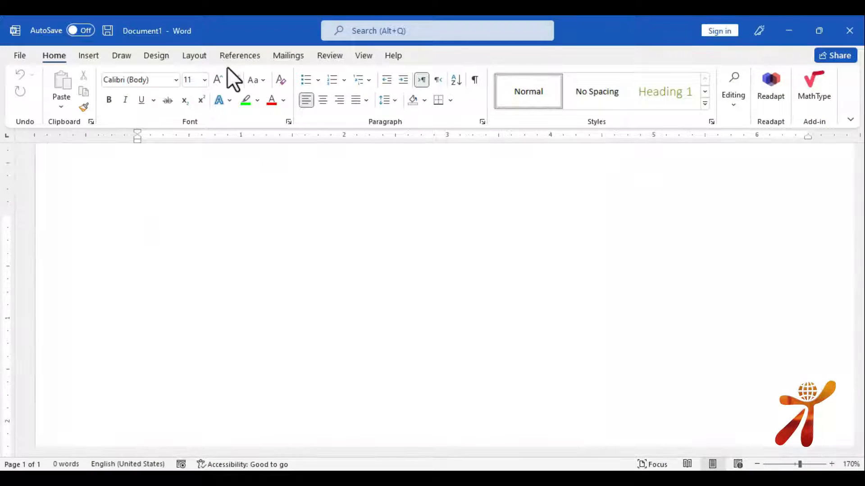
pyautogui.write('r')
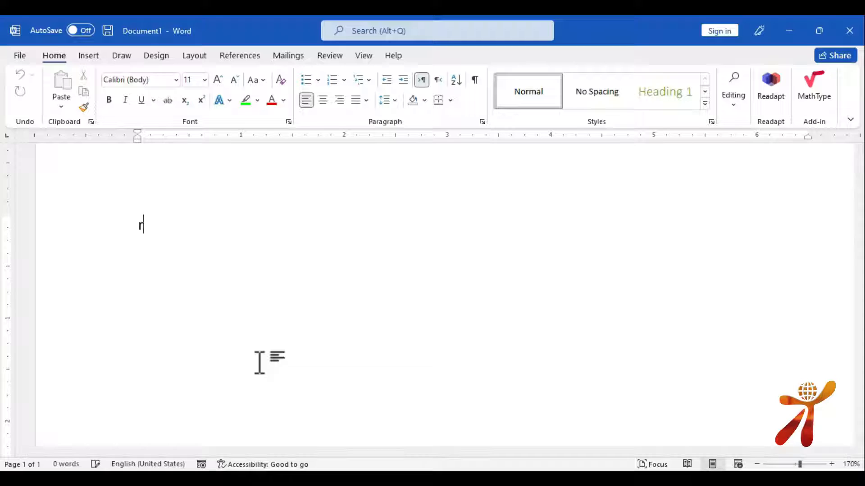
pyautogui.write('eferences')
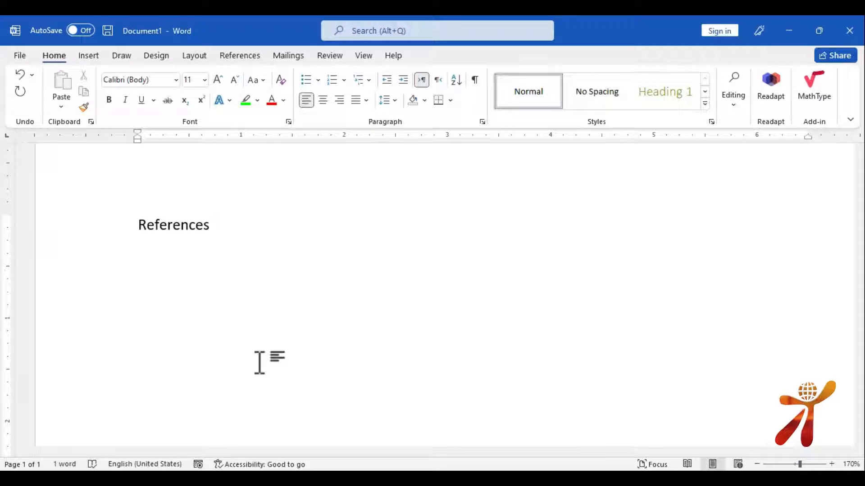
pyautogui.hotkey('ctrl', 'a')
pyautogui.hotkey('ctrl', 'shift', '.')
pyautogui.hotkey('ctrl', 'shift', '.')
pyautogui.hotkey('ctrl', 'shift', '.')
pyautogui.hotkey('ctrl', 'shift', '.')
pyautogui.hotkey('ctrl', 'shift', '.')
pyautogui.hotkey('ctrl', 'shift', '.')
pyautogui.hotkey('ctrl', 'shift', '.')
pyautogui.hotkey('ctrl', 'shift', '.')
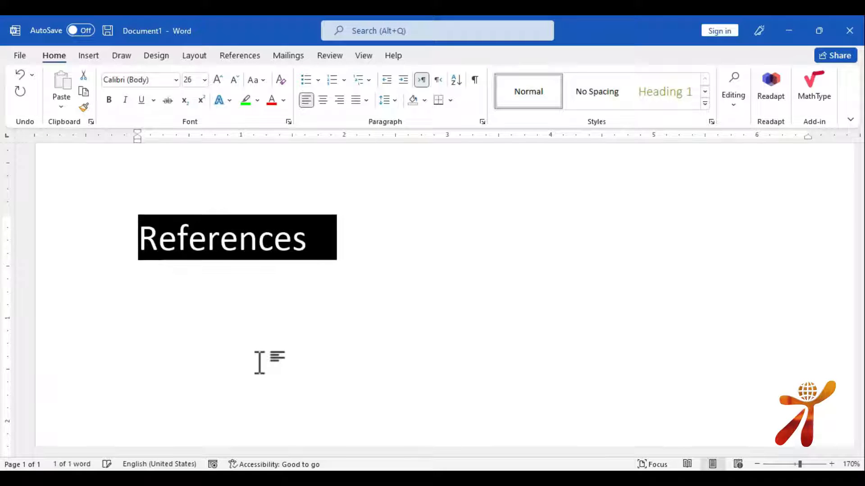
pyautogui.hotkey('ctrl', 'b')
pyautogui.hotkey('ctrl', 'u')
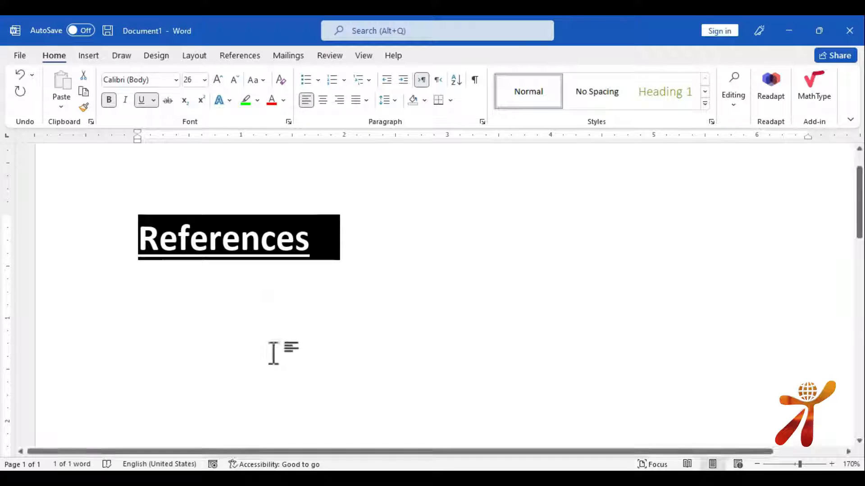
pyautogui.click(276, 239)
# Add a new line below the heading and start a new blank document
pyautogui.click(232, 55)
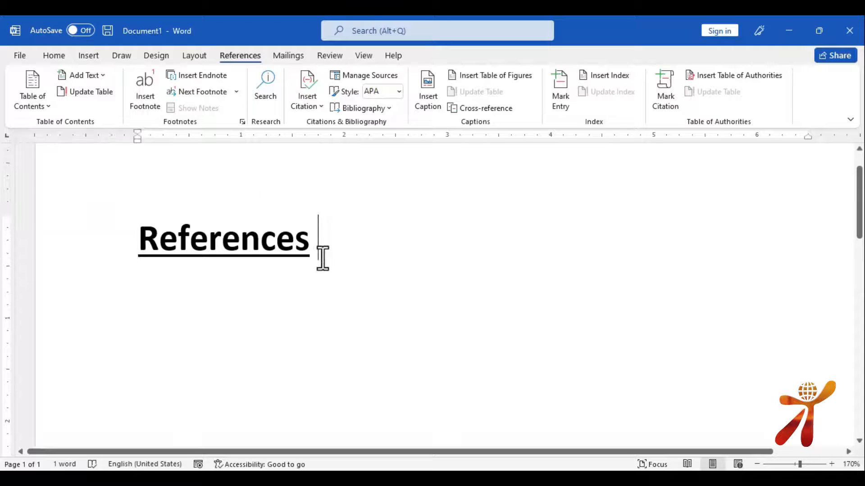
pyautogui.press('Return')
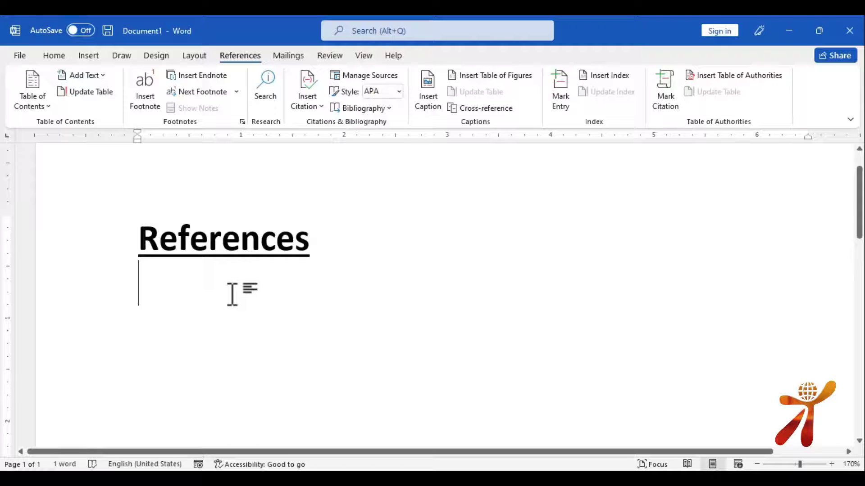
pyautogui.hotkey('ctrl', 'n')
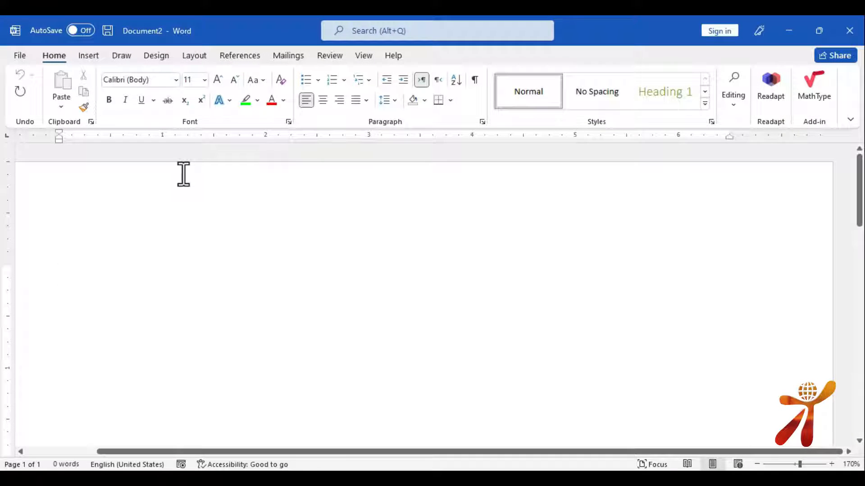
# Type 'Chapter No 1' and apply the Heading 1 style to it
pyautogui.write('chaper ')
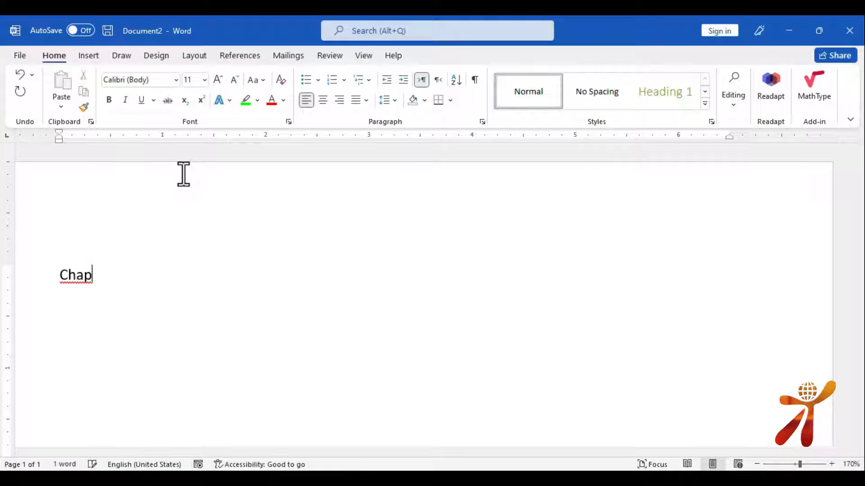
pyautogui.write('No ')
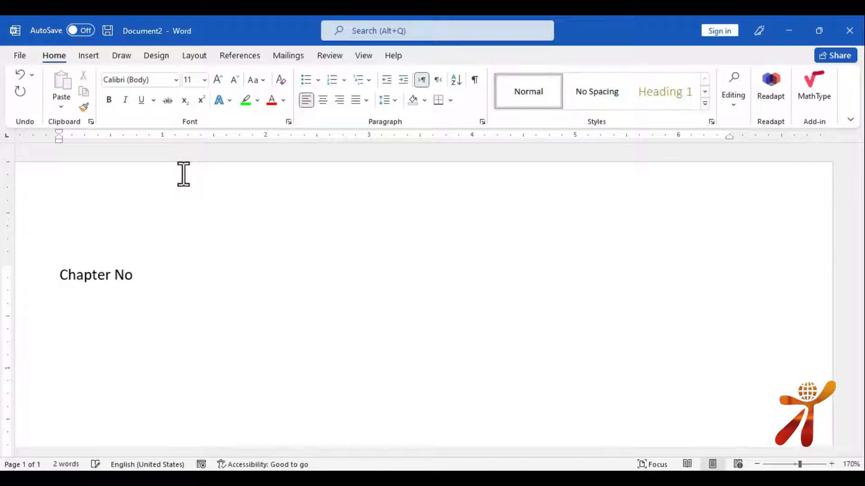
pyautogui.write('1')
pyautogui.moveTo(169, 283); pyautogui.dragTo(68, 281)
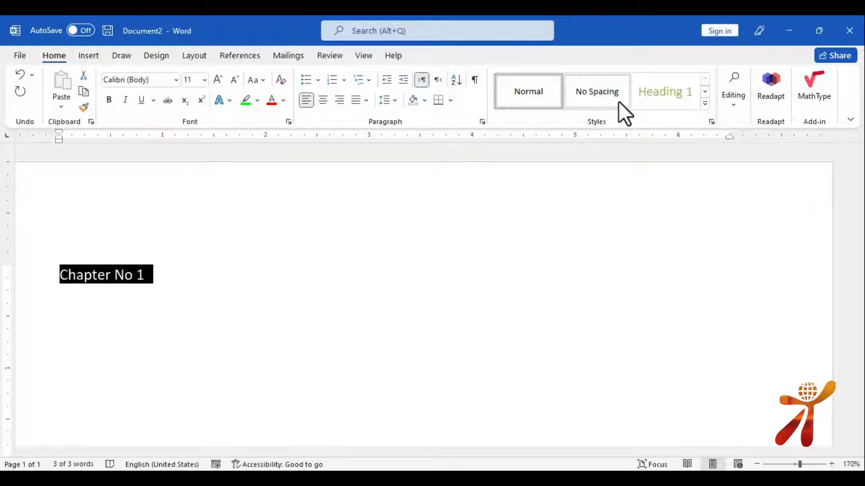
pyautogui.click(664, 90)
pyautogui.click(219, 307)
pyautogui.press('Return')
# Generate five sample paragraphs with =rand() below the heading and end with a blank line
pyautogui.write('=rand')
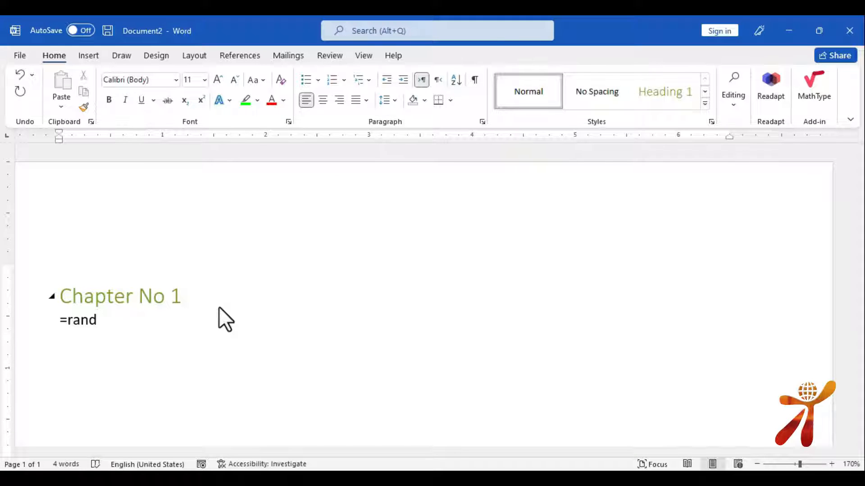
pyautogui.write('()')
pyautogui.press('Return')
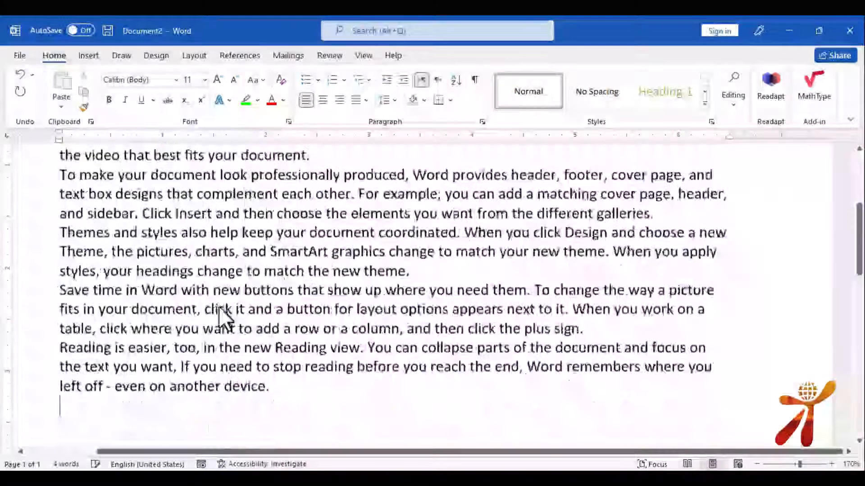
pyautogui.moveTo(284, 408); pyautogui.dragTo(58, 189)
pyautogui.hotkey('ctrl', 'c')
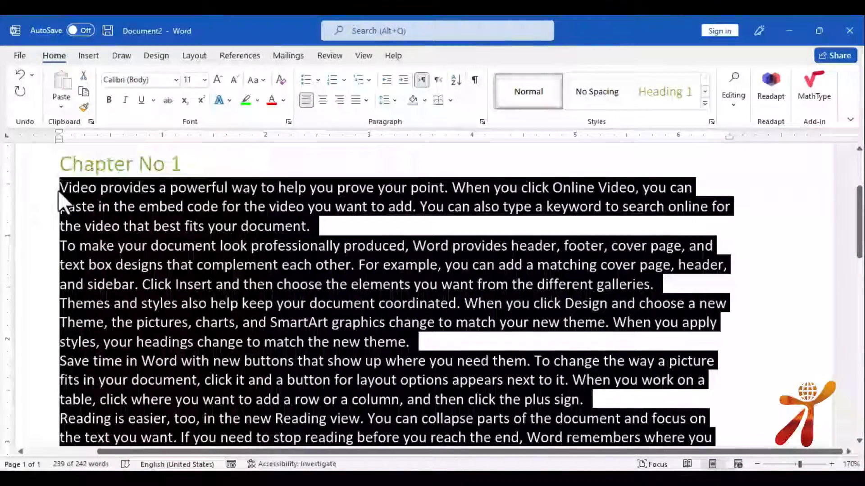
pyautogui.scroll(-5, 218, 324)
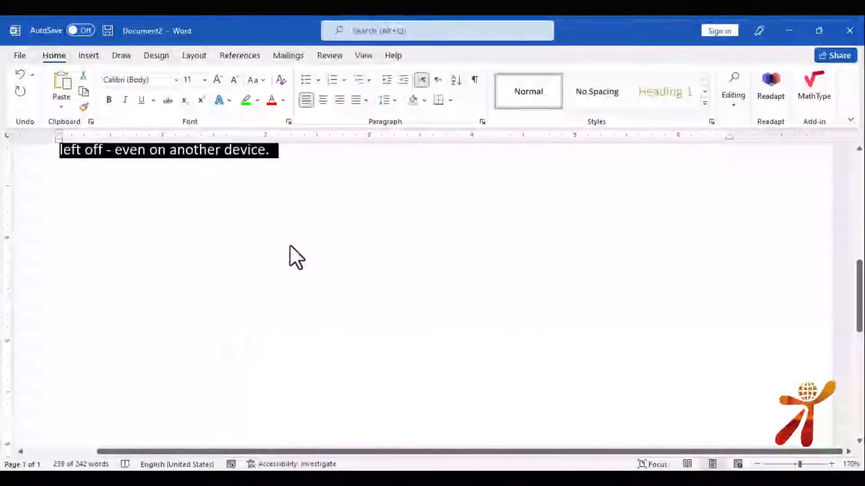
pyautogui.click(288, 234)
pyautogui.hotkey('ctrl', 'v')
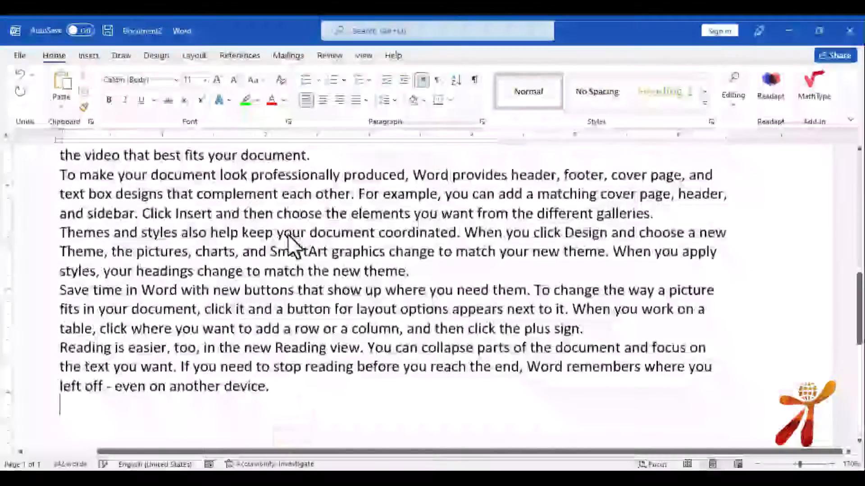
pyautogui.hotkey('ctrl', 'z')
pyautogui.scroll(-3, 290, 237)
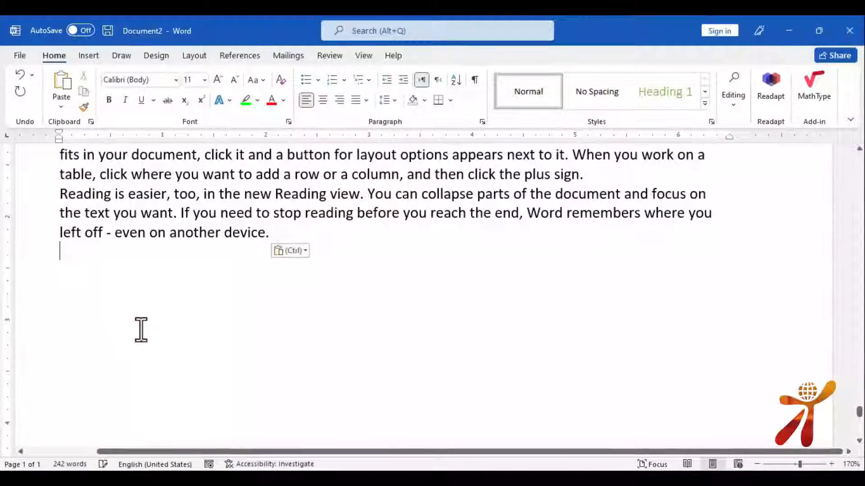
pyautogui.press('Return')
# Add a 'Chapter No 2' Heading 1 and paste sample paragraphs beneath it
pyautogui.write('chapter No 2')
pyautogui.moveTo(166, 270); pyautogui.dragTo(68, 270)
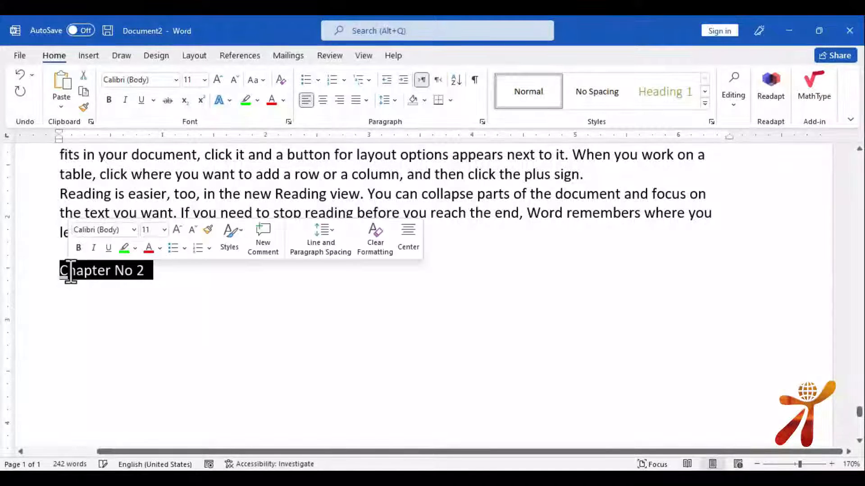
pyautogui.click(655, 93)
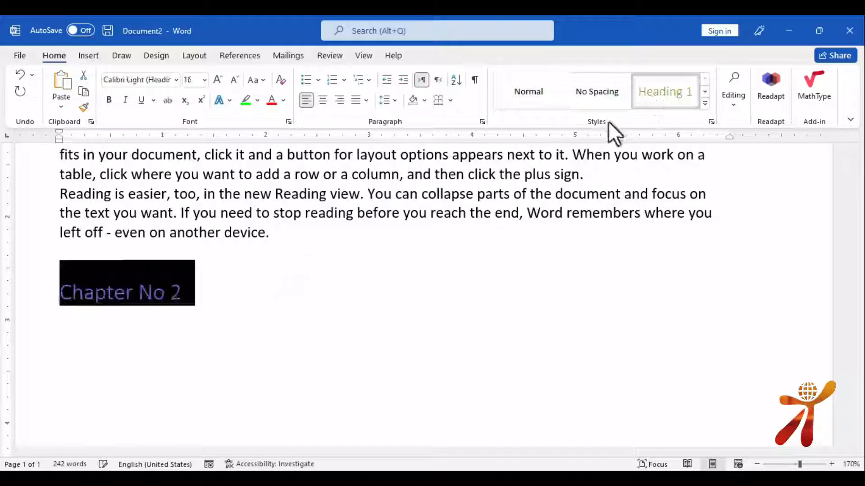
pyautogui.click(249, 308)
pyautogui.press('Return')
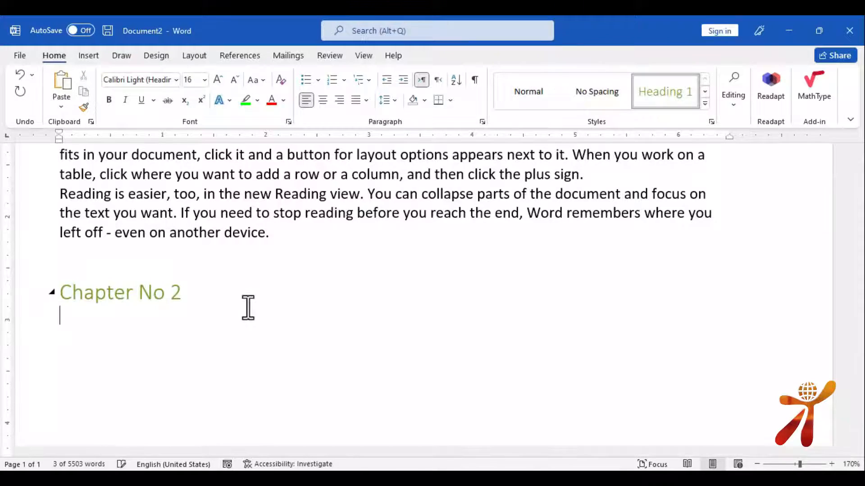
pyautogui.hotkey('ctrl', 'v')
pyautogui.hotkey('ctrl', 'v')
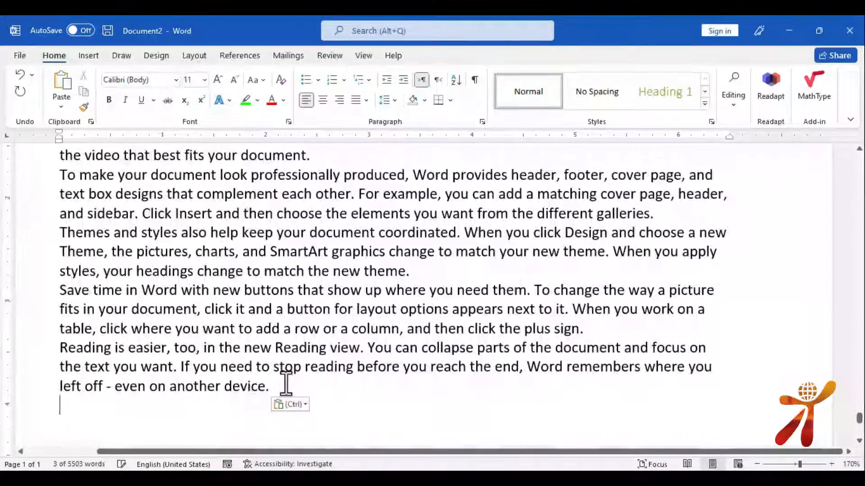
# Add a 'Chapter No 3' Heading 1 and paste several blocks of body text under it
pyautogui.write('chae')
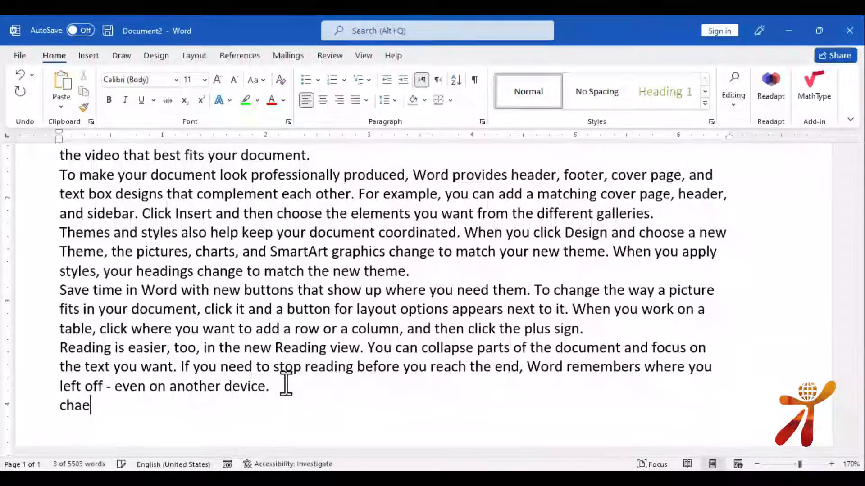
pyautogui.press('BackSpace')
pyautogui.write('pter ')
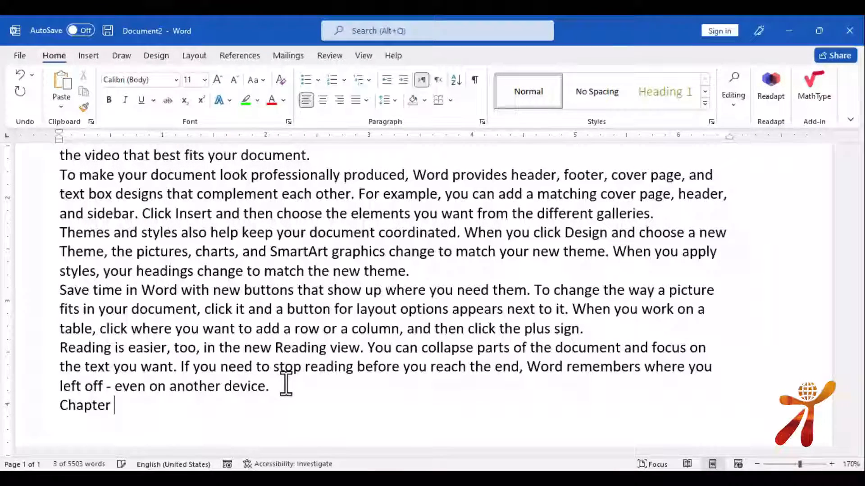
pyautogui.write('No 3')
pyautogui.moveTo(154, 405); pyautogui.dragTo(74, 407)
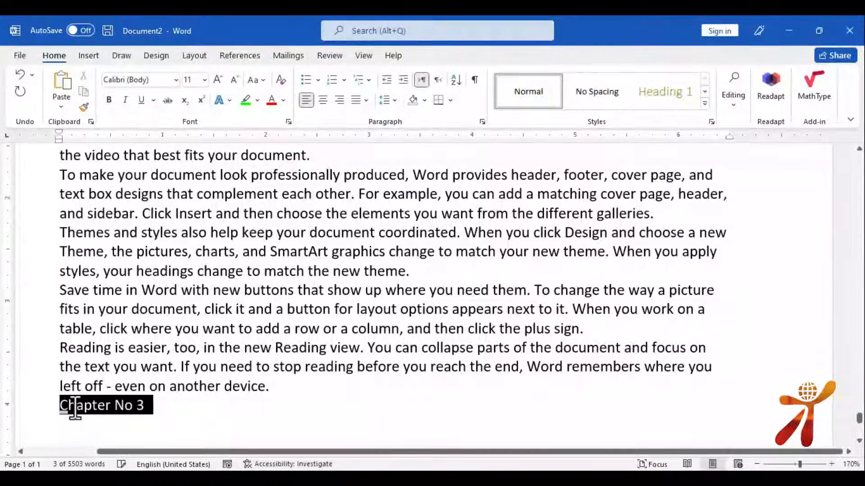
pyautogui.click(657, 95)
pyautogui.click(228, 426)
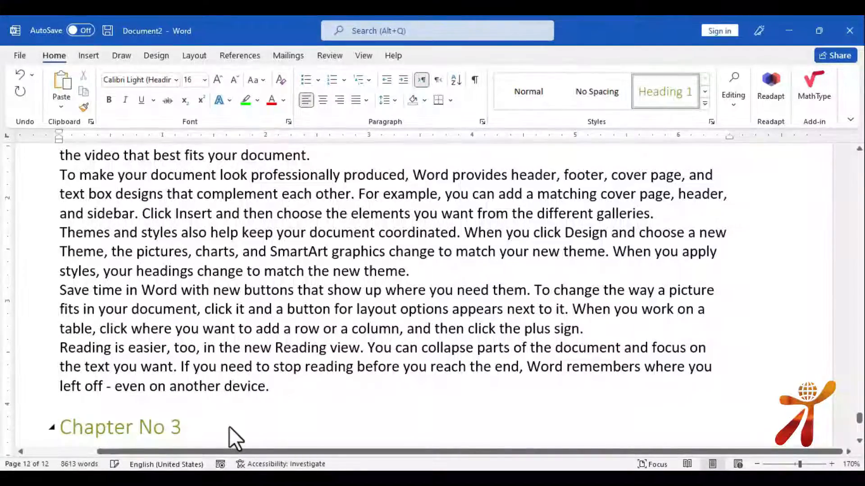
pyautogui.press('Return')
pyautogui.hotkey('ctrl', 'v')
pyautogui.hotkey('ctrl', 'v')
pyautogui.hotkey('ctrl', 'v')
pyautogui.hotkey('ctrl', 'v')
pyautogui.hotkey('ctrl', 'v')
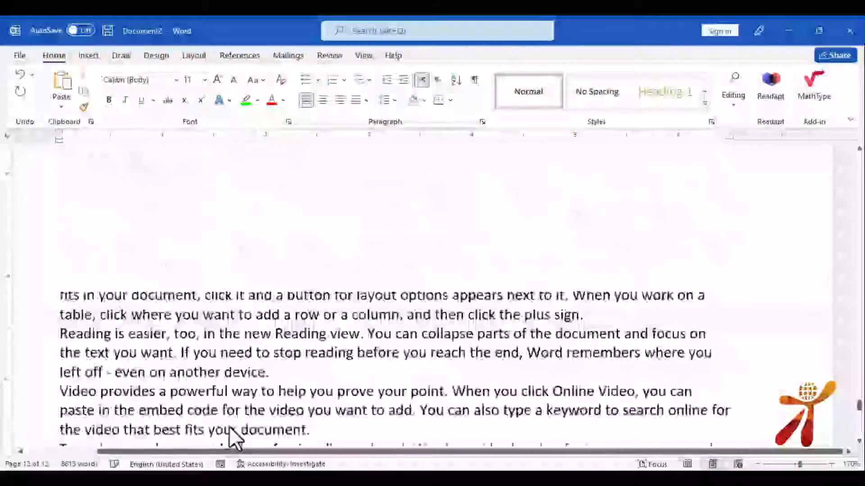
pyautogui.hotkey('ctrl', 'v')
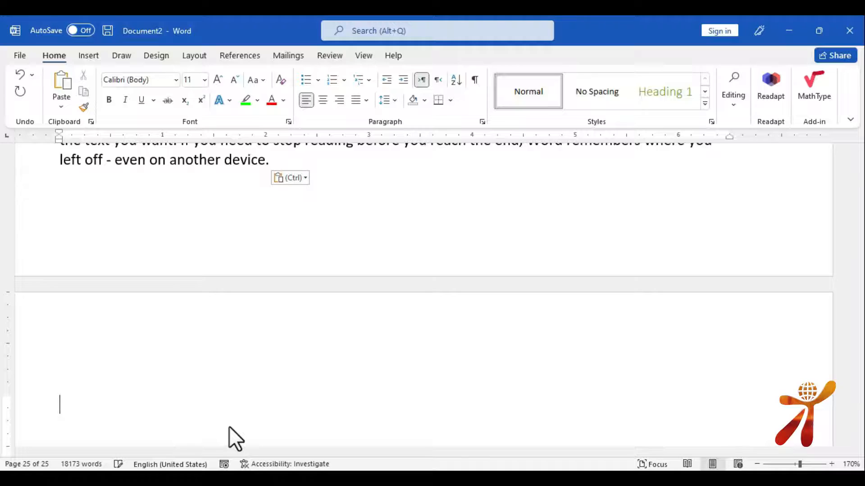
pyautogui.hotkey('ctrl', 'Home')
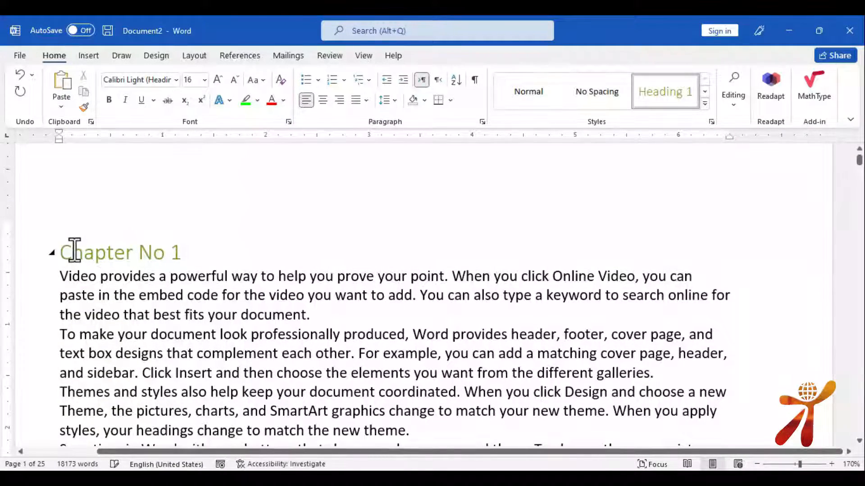
# Place the cursor at the start of page 1 and open the Table of Contents choices
pyautogui.scroll(-3, 87, 270)
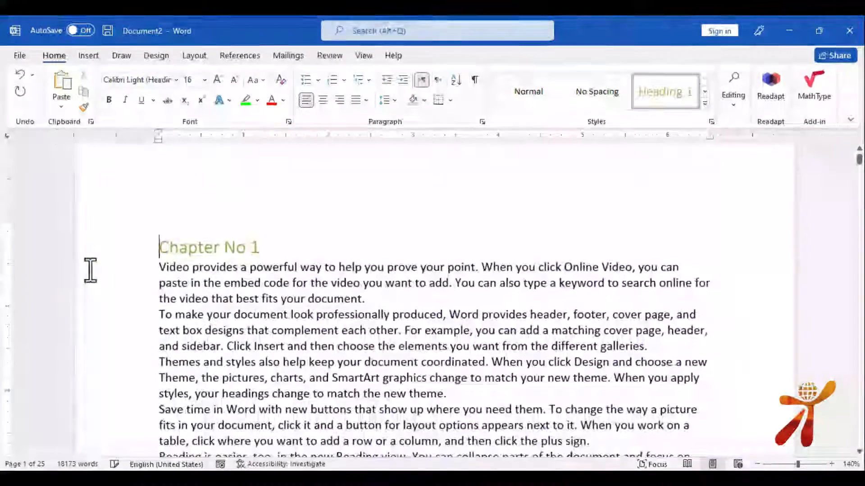
pyautogui.scroll(3, 90, 270)
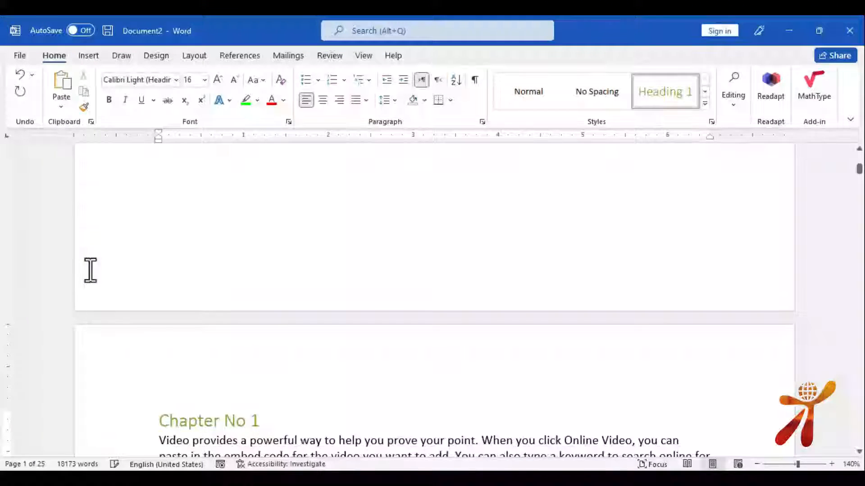
pyautogui.scroll(3, 167, 281)
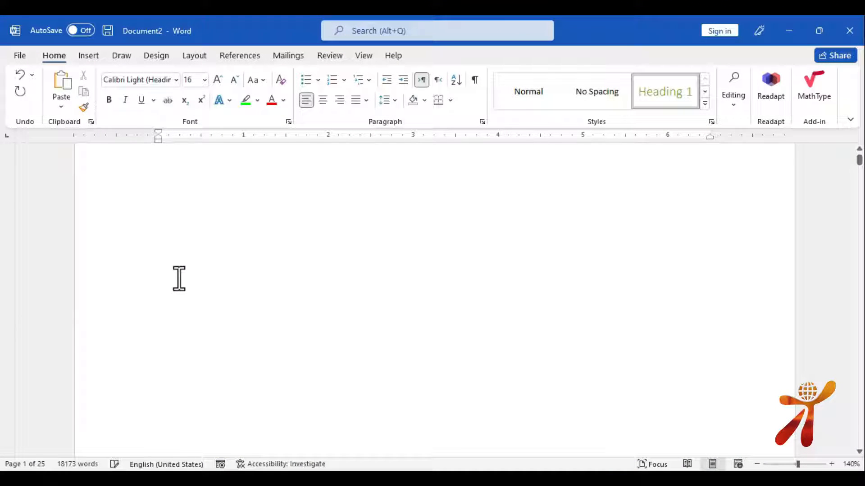
pyautogui.scroll(2, 179, 278)
pyautogui.click(194, 253)
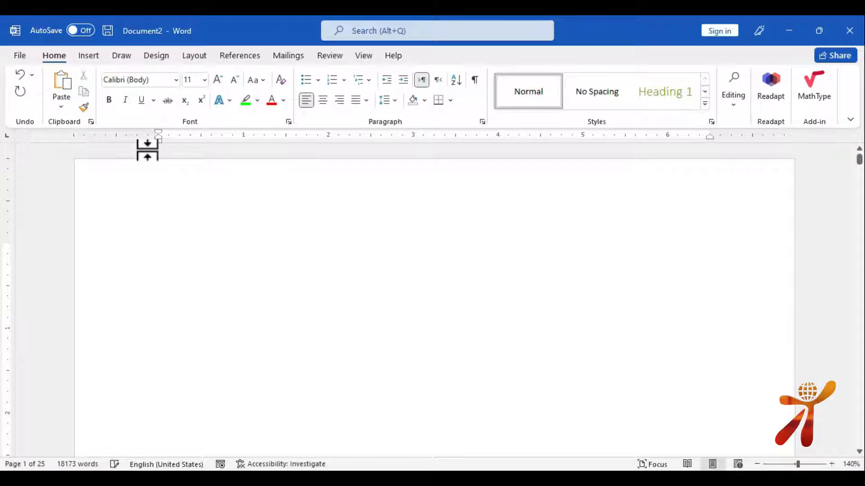
pyautogui.click(243, 54)
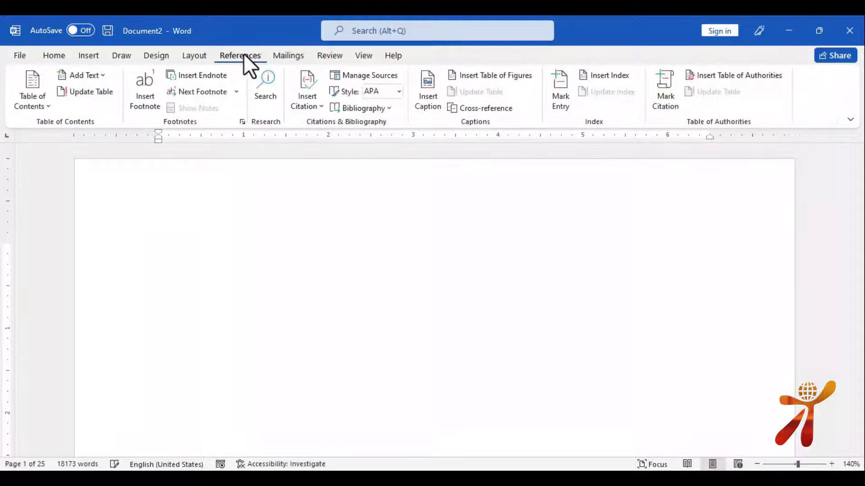
pyautogui.click(33, 98)
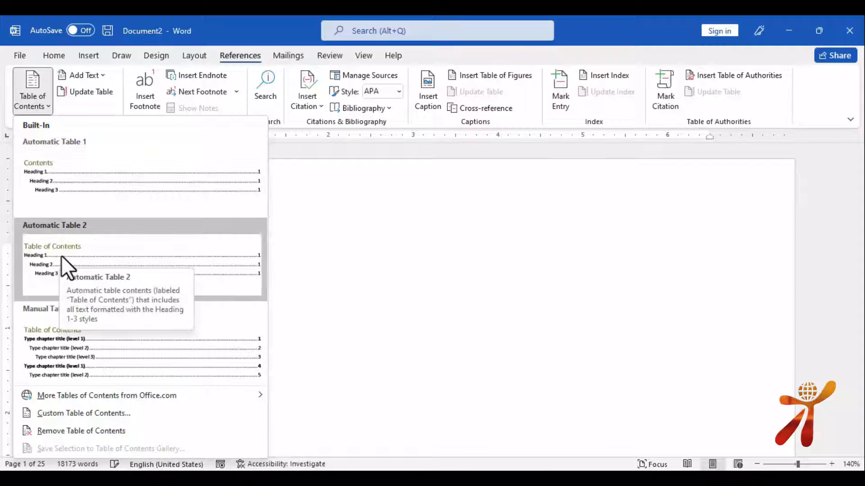
# Insert Automatic Table 1 with a centred all-caps CONTENTS heading, then jump to Chapter No 3
pyautogui.click(96, 185)
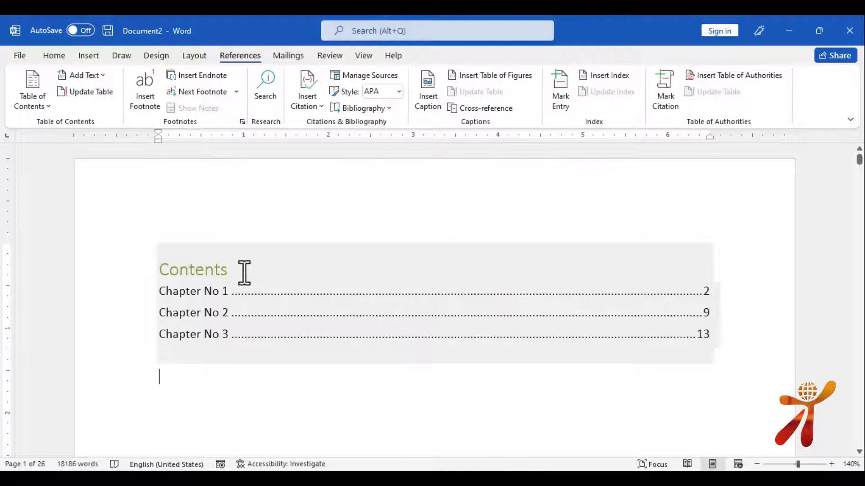
pyautogui.moveTo(245, 272); pyautogui.dragTo(156, 266)
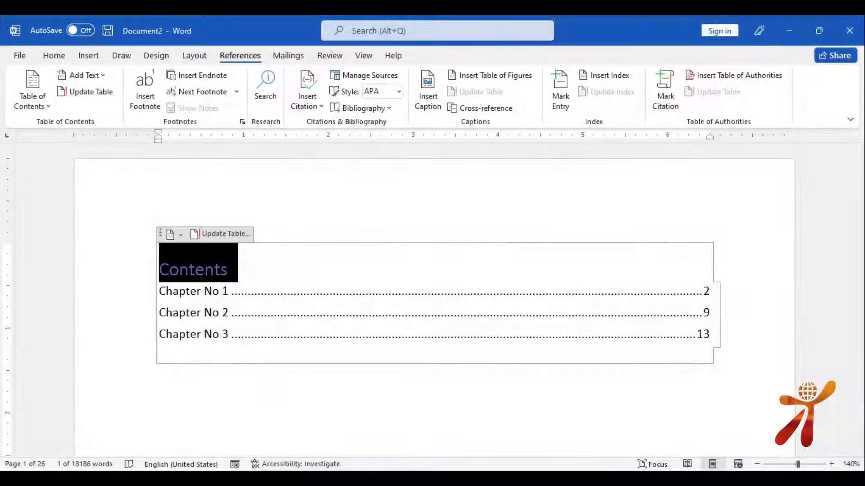
pyautogui.hotkey('ctrl', 'e')
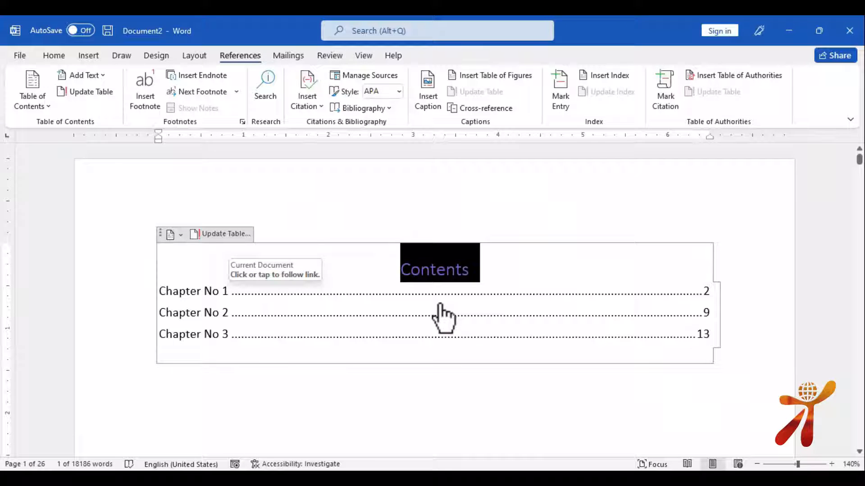
pyautogui.hotkey('ctrl', 'shift', 'a')
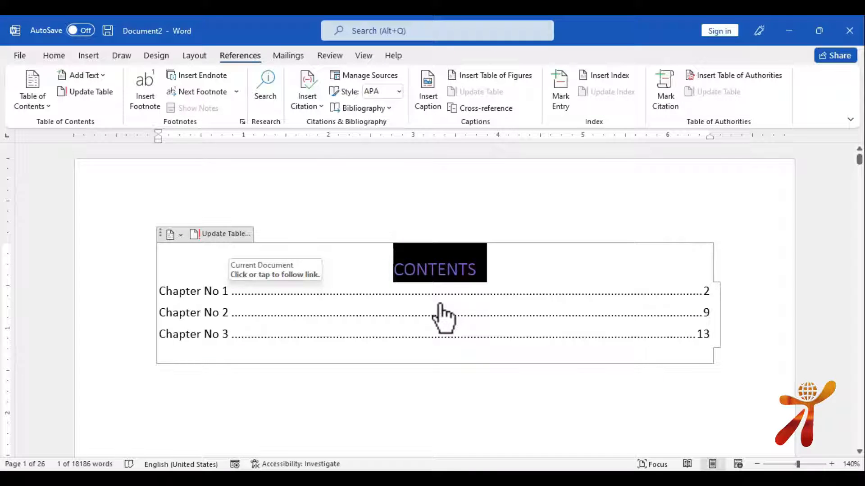
pyautogui.click(467, 414)
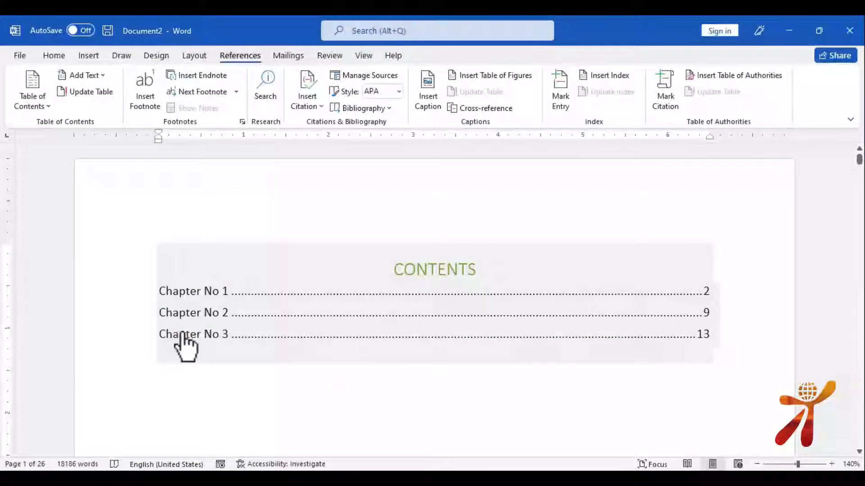
pyautogui.keyDown('ctrl'); pyautogui.click(202, 334); pyautogui.keyUp('ctrl')
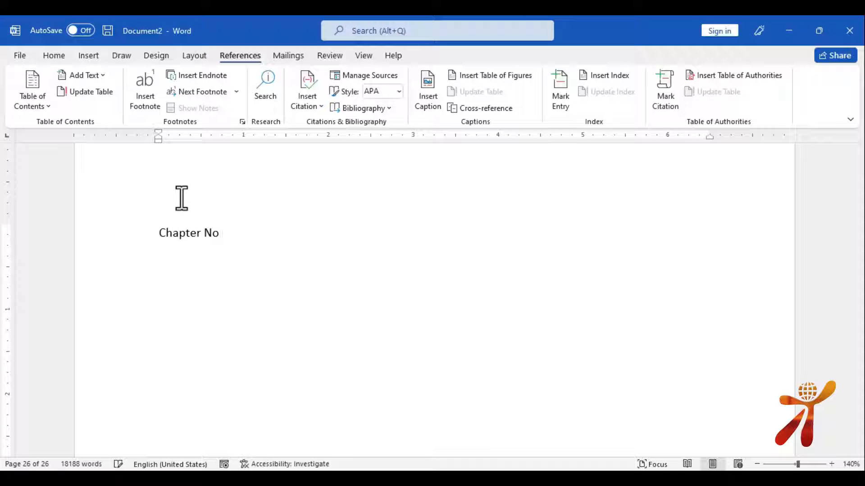
# Finish the 'Chapter No 4' line, style it Heading 1, and paste body text beneath it
pyautogui.write('4')
pyautogui.moveTo(248, 228); pyautogui.dragTo(149, 232)
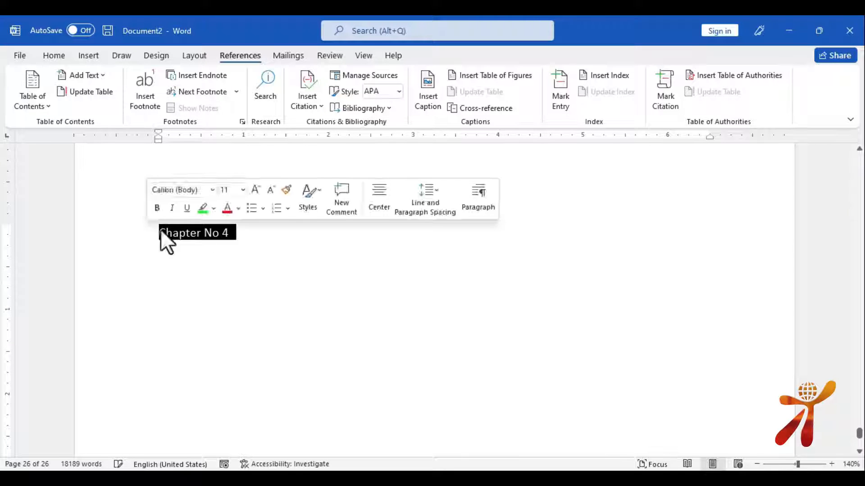
pyautogui.click(54, 56)
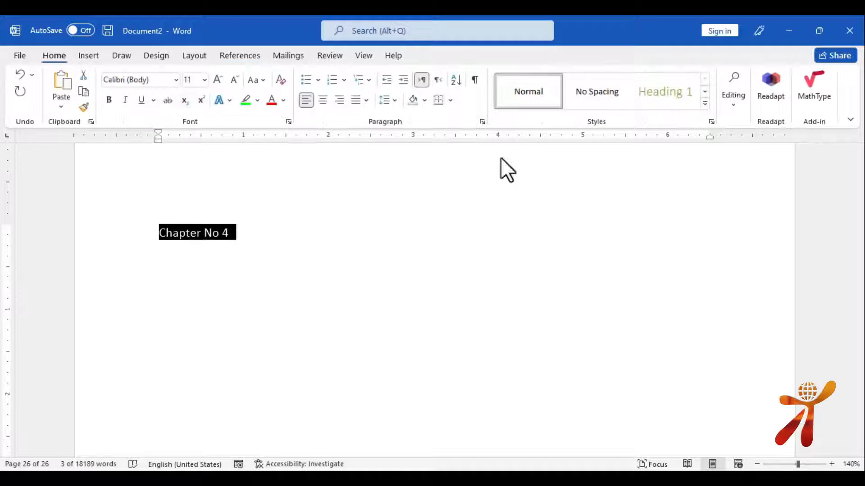
pyautogui.click(649, 93)
pyautogui.click(341, 246)
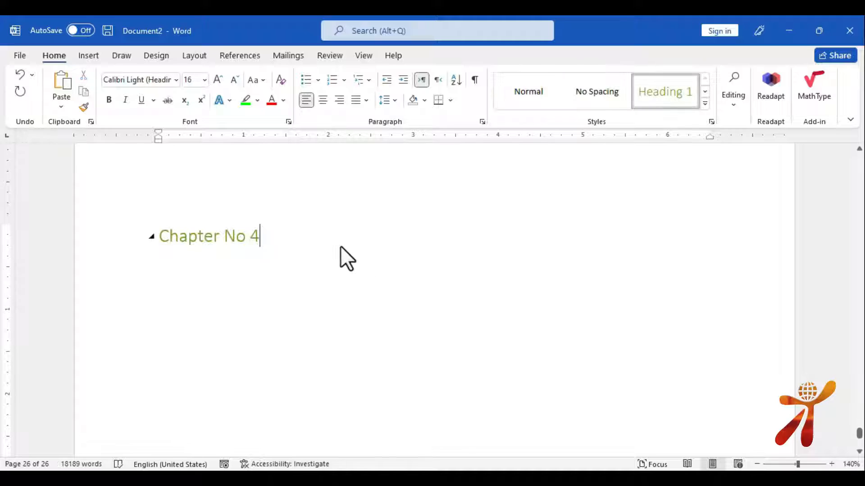
pyautogui.hotkey('ctrl', 'v')
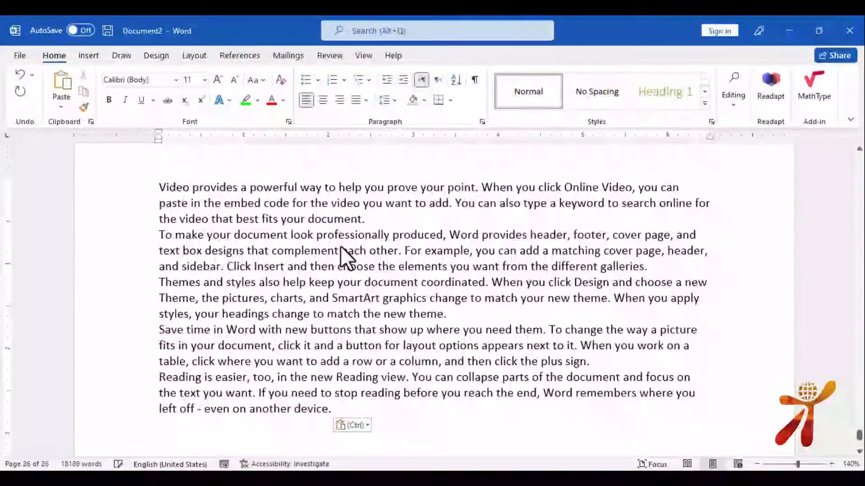
# Return to the top and update the entire table of contents to include Chapter No 4
pyautogui.hotkey('ctrl', 'Home')
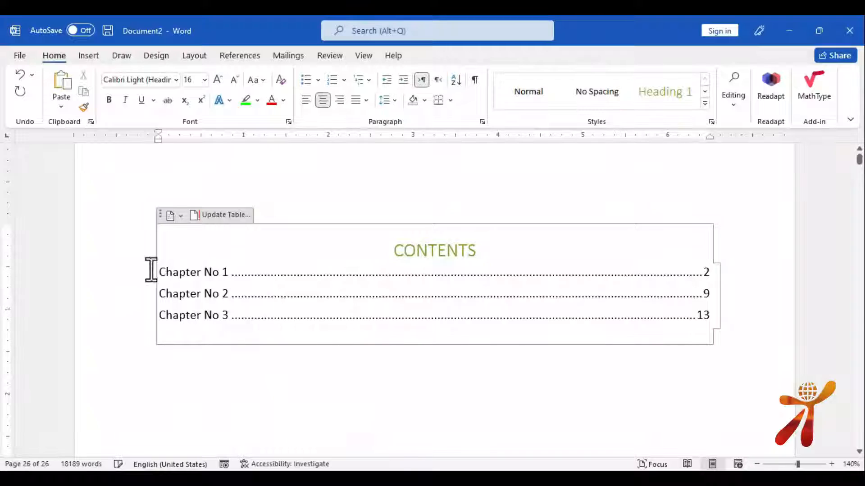
pyautogui.click(234, 56)
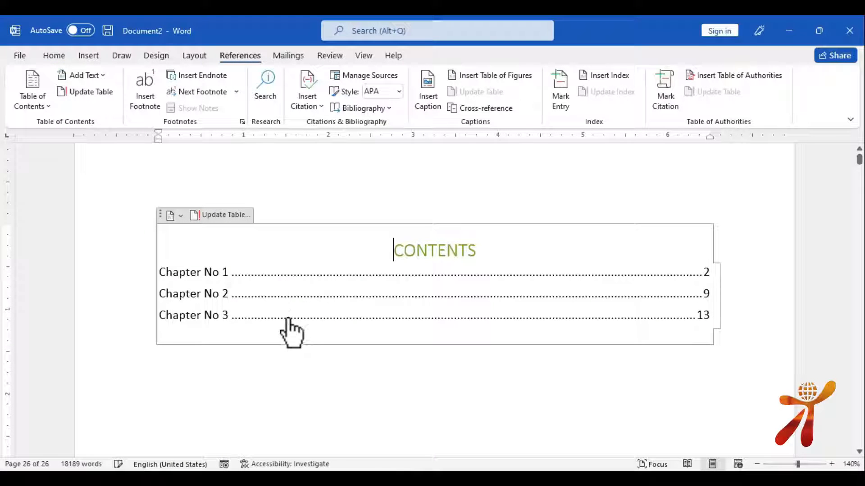
pyautogui.click(86, 92)
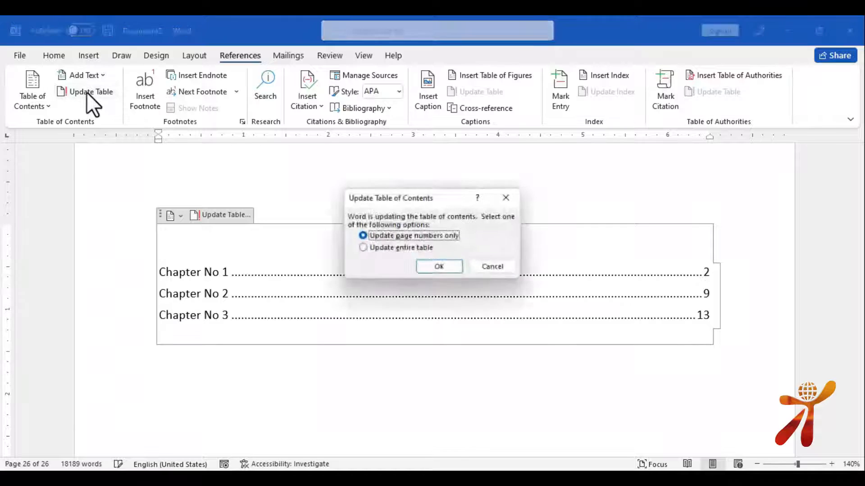
pyautogui.click(401, 248)
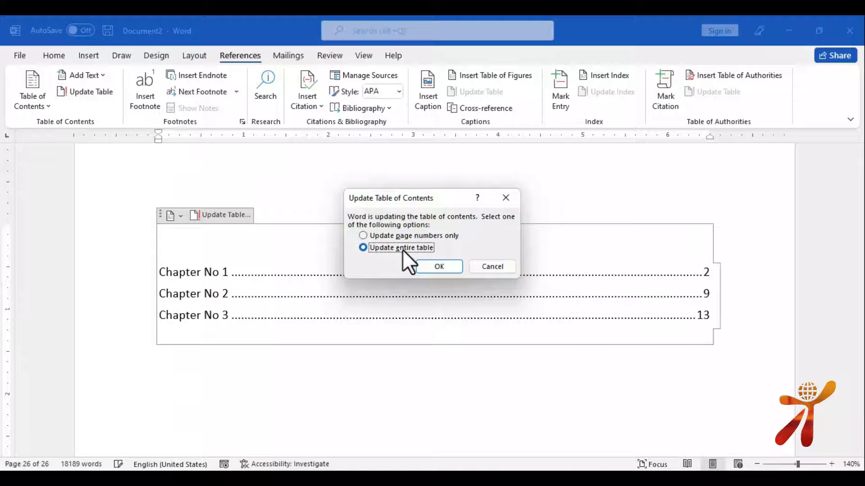
pyautogui.click(439, 266)
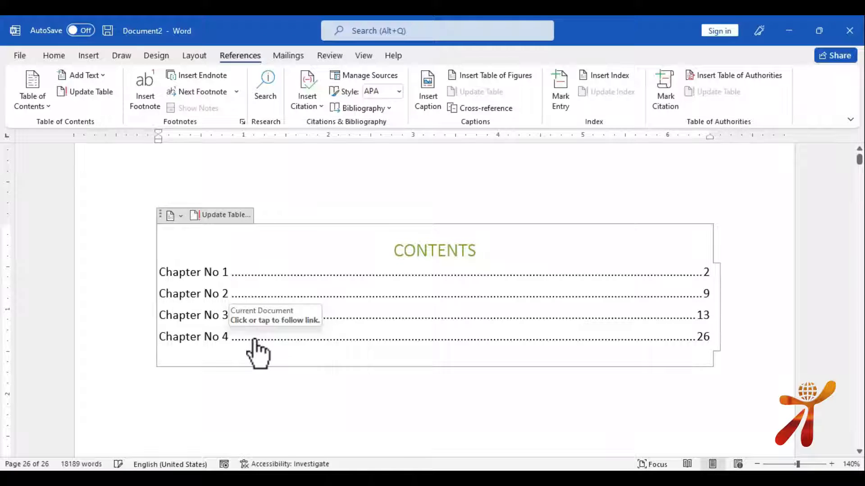
# Update only the table of contents page numbers, giving pages 5, 12, 16 and 29
pyautogui.scroll(-5, 257, 344)
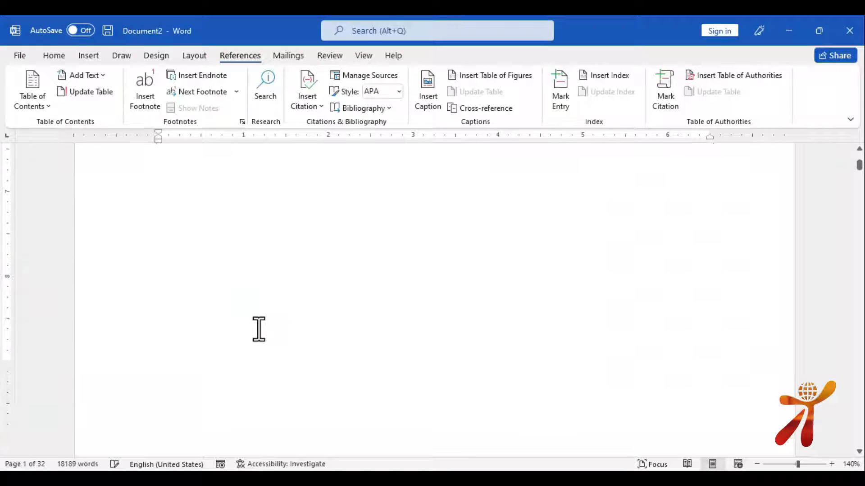
pyautogui.scroll(-5, 257, 330)
pyautogui.moveTo(195, 295)
pyautogui.click(157, 299)
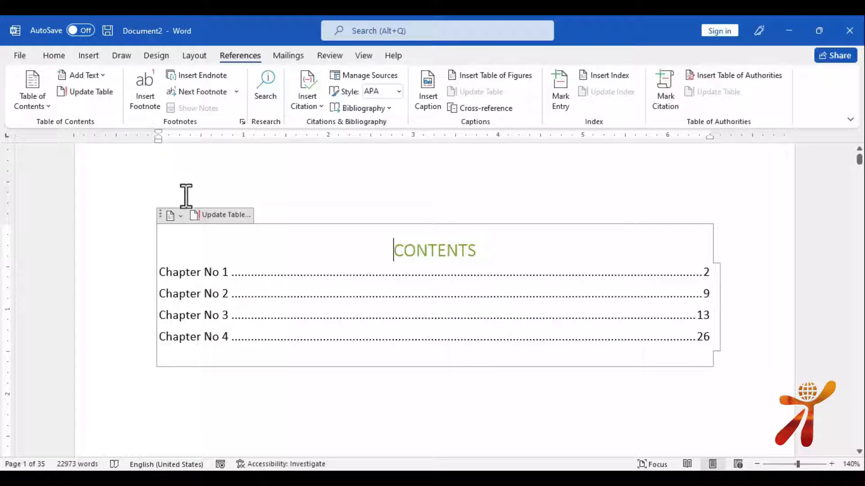
pyautogui.click(212, 215)
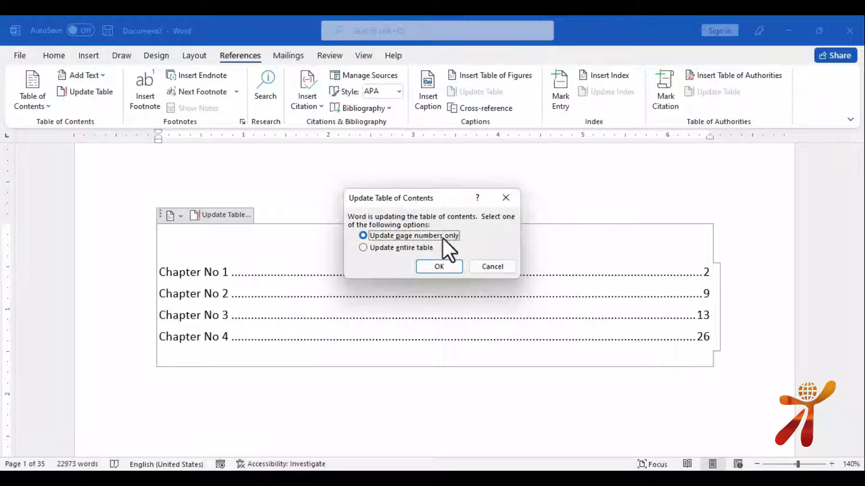
pyautogui.click(439, 266)
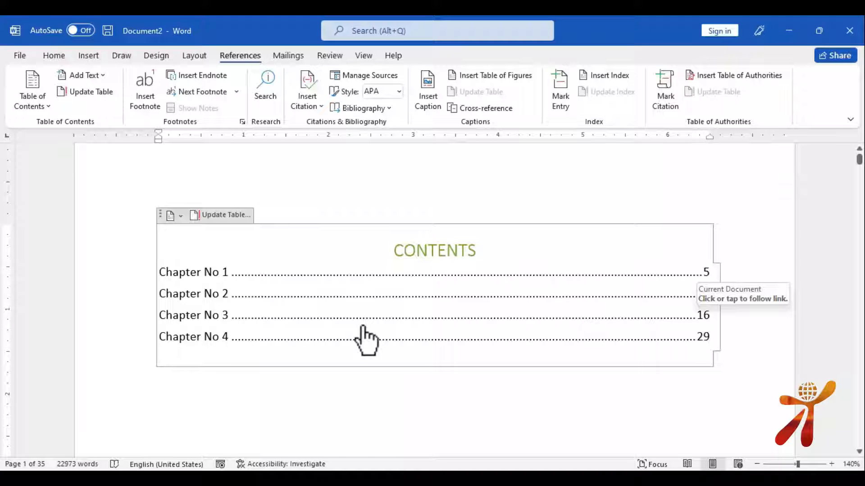
# Follow the contents entries to Chapter No 1, then to Chapter No 3
pyautogui.click(209, 276)
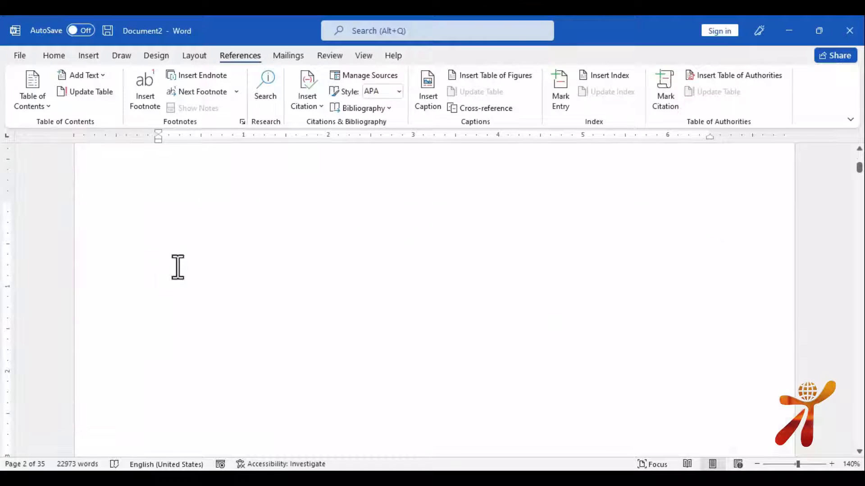
pyautogui.scroll(4, 178, 267)
pyautogui.scroll(-3, 178, 267)
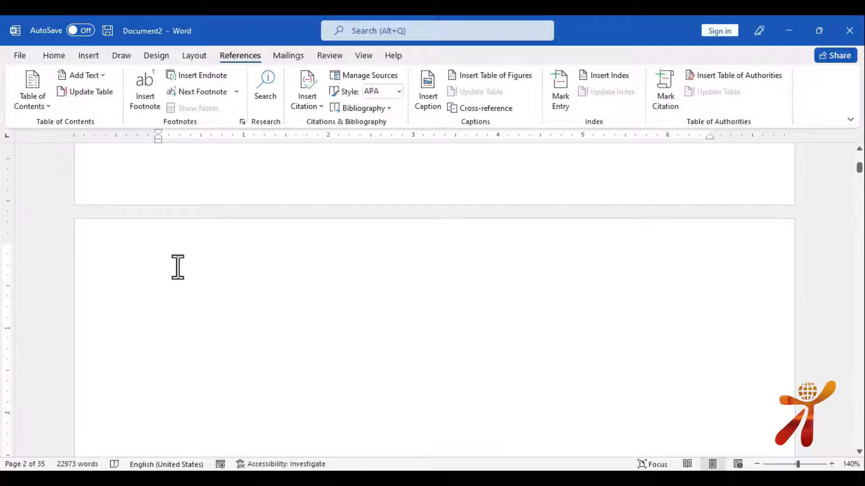
pyautogui.scroll(-5, 178, 267)
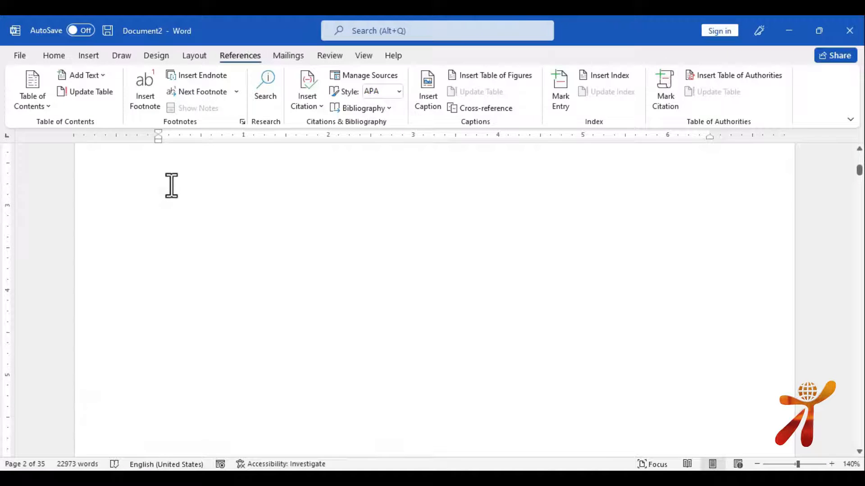
pyautogui.hotkey('ctrl', 'Home')
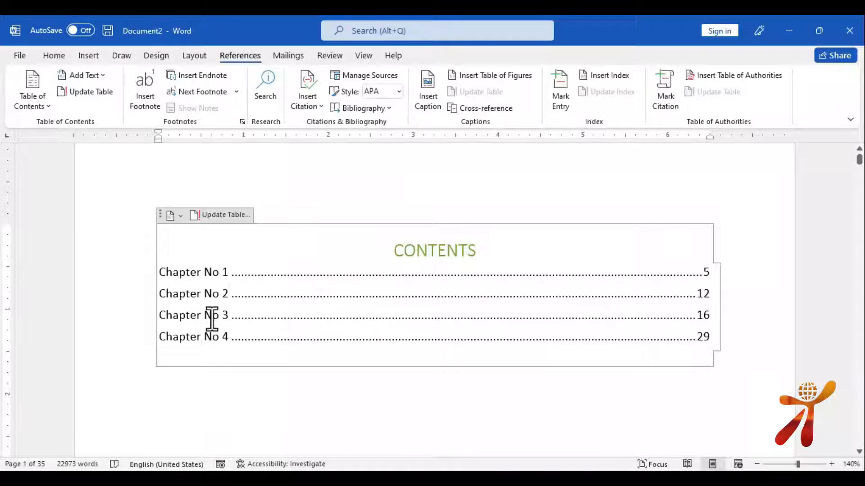
pyautogui.keyDown('ctrl'); pyautogui.click(208, 321); pyautogui.keyUp('ctrl')
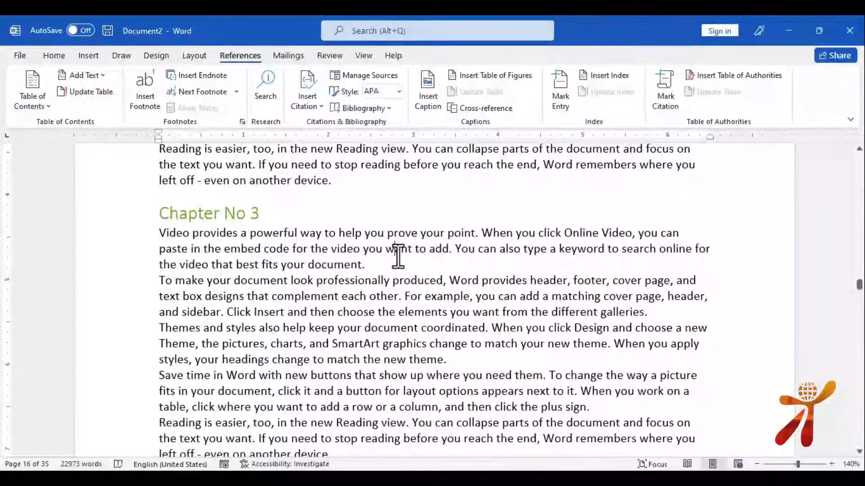
# Insert a level 3 heading 'Simple text in chapter No 3' after Chapter No 3's first paragraph
pyautogui.click(372, 265)
pyautogui.press('Return')
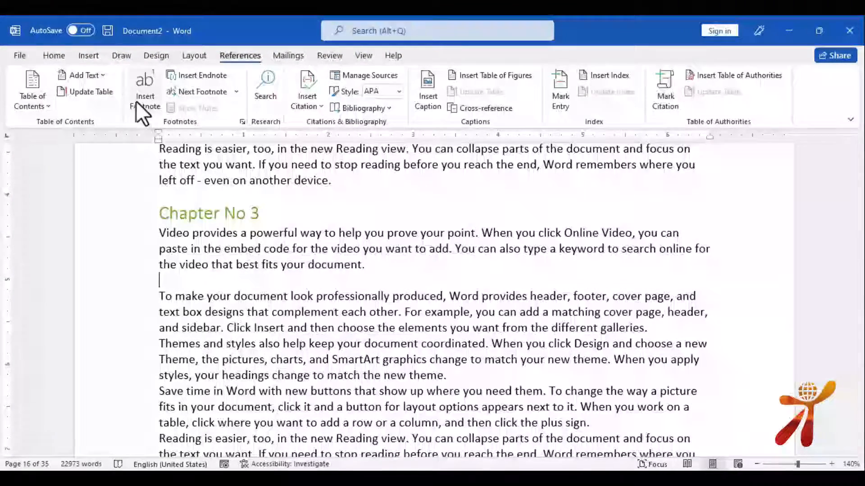
pyautogui.click(105, 74)
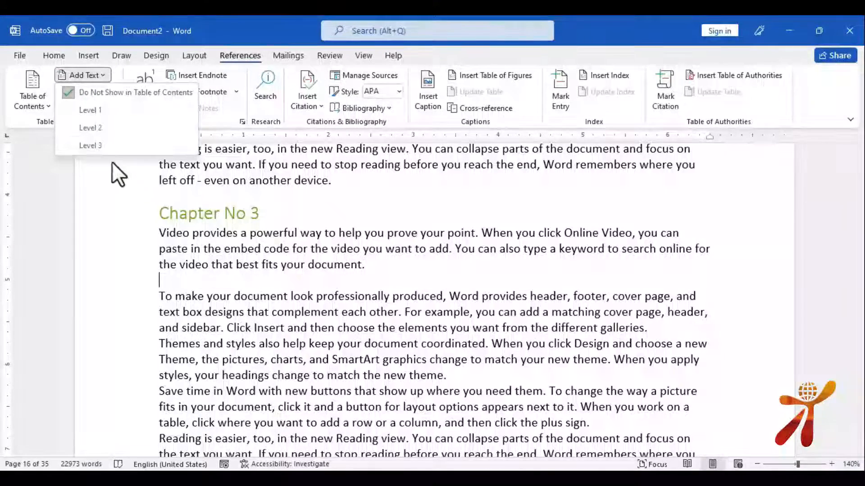
pyautogui.click(104, 146)
pyautogui.write('fdghgdfgdfgdfgsd')
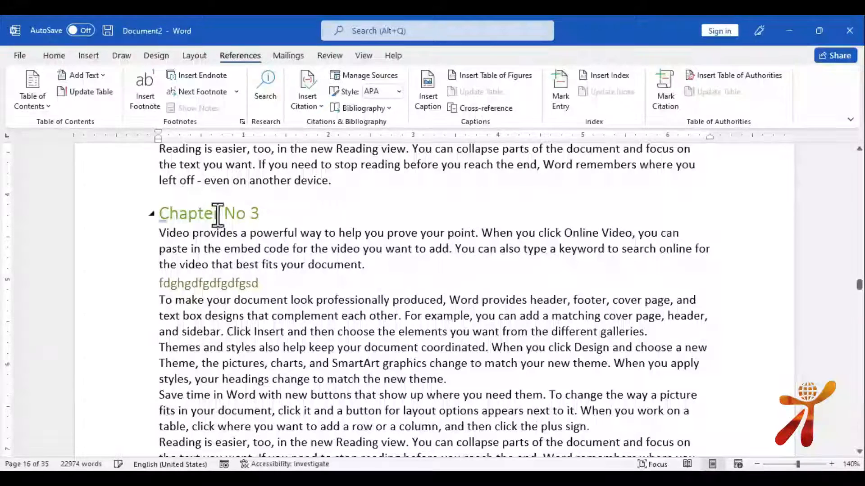
pyautogui.moveTo(262, 212); pyautogui.dragTo(162, 213)
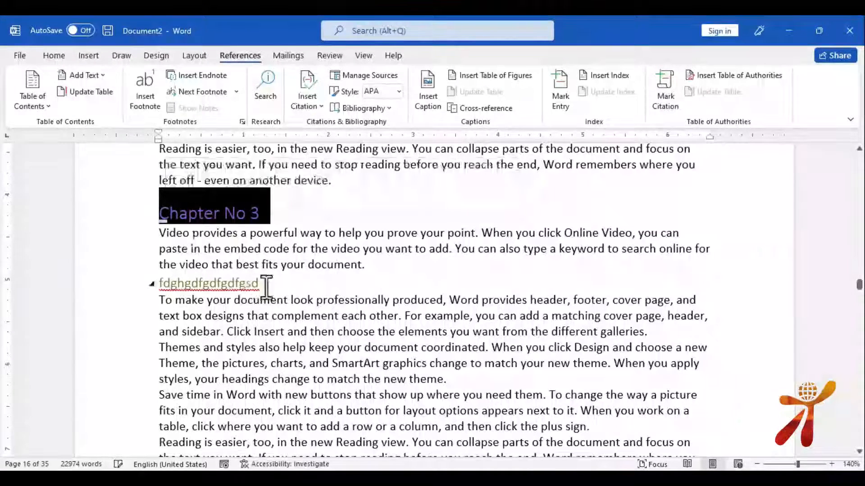
pyautogui.moveTo(269, 283); pyautogui.dragTo(161, 286)
pyautogui.write('sim')
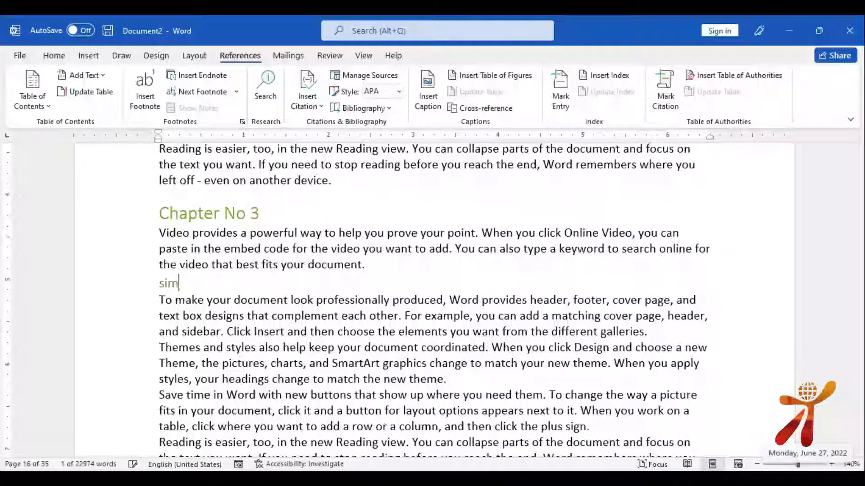
pyautogui.write('ple text in chapter No ')
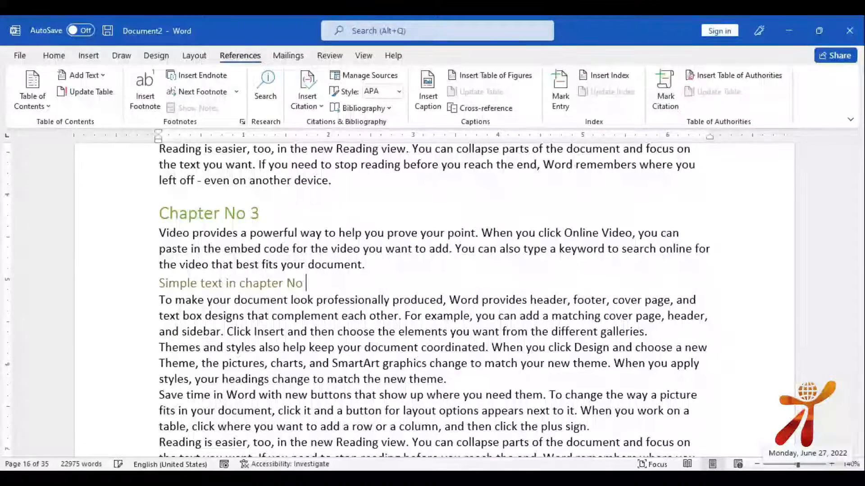
pyautogui.write('3')
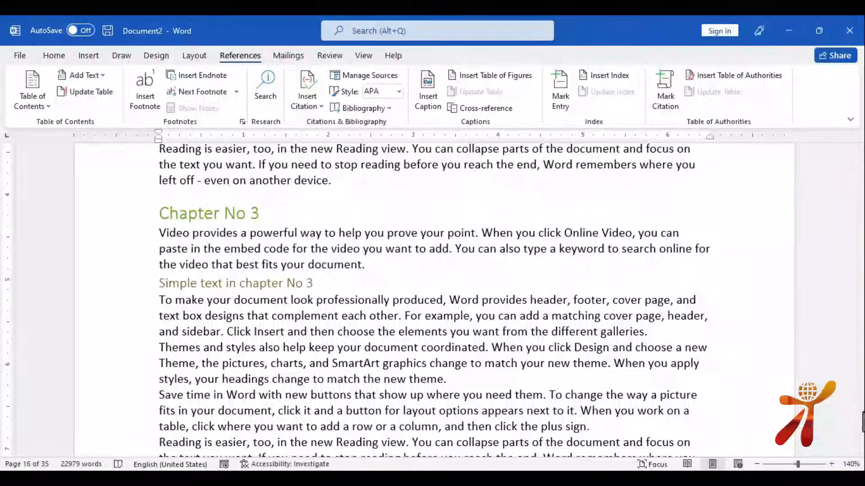
pyautogui.hotkey('ctrl', 'Home')
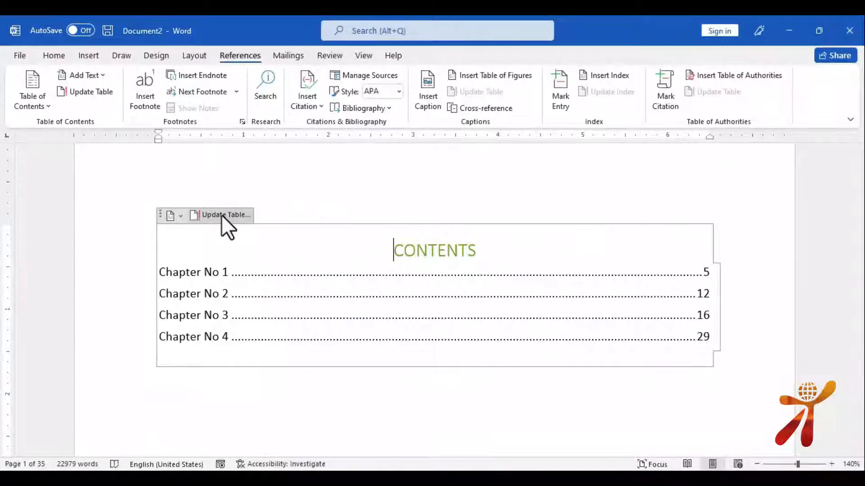
# Rebuild the entire table of contents to list the new subheading, then start a new blank document
pyautogui.click(221, 215)
pyautogui.click(394, 247)
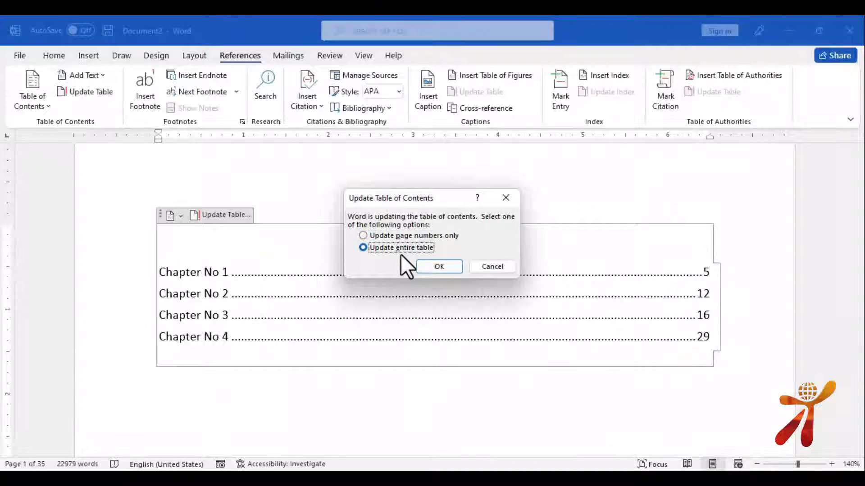
pyautogui.click(431, 267)
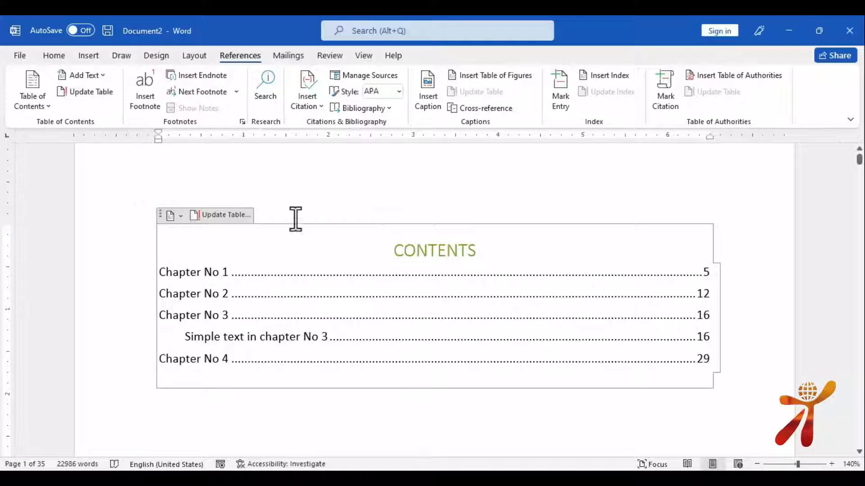
pyautogui.scroll(-3, 295, 219)
pyautogui.hotkey('ctrl', 'n')
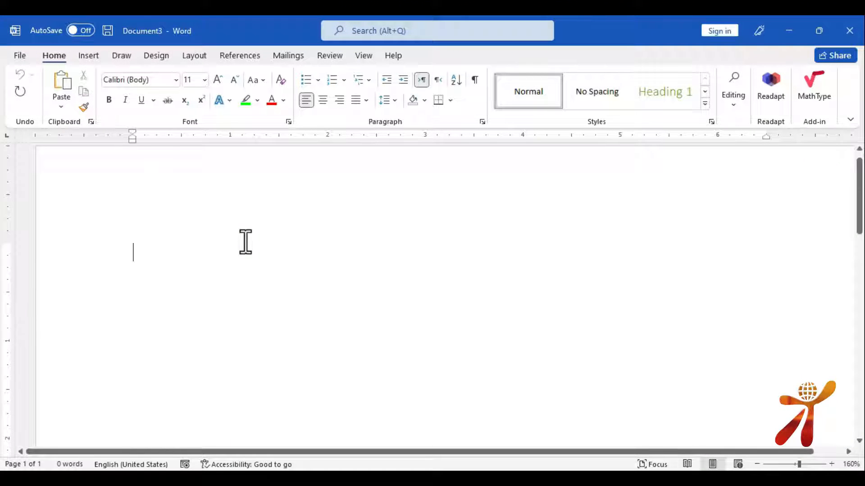
# Type 'A quick brown fox jumps over the lazy dog .' and select the word fox
pyautogui.write('A qu')
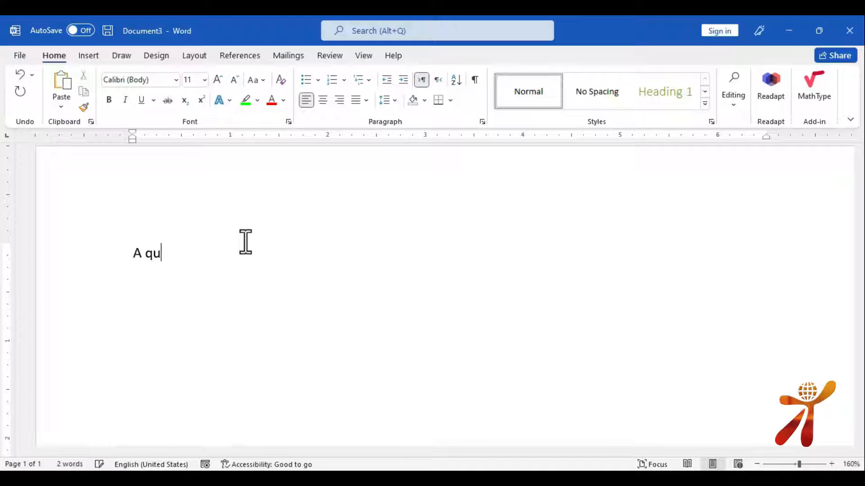
pyautogui.write('ick bron')
pyautogui.press('BackSpace')
pyautogui.write('wn fox jumps over thew lazy dog .')
pyautogui.keyDown('ctrl'); pyautogui.scroll(5, 207, 258); pyautogui.keyUp('ctrl')
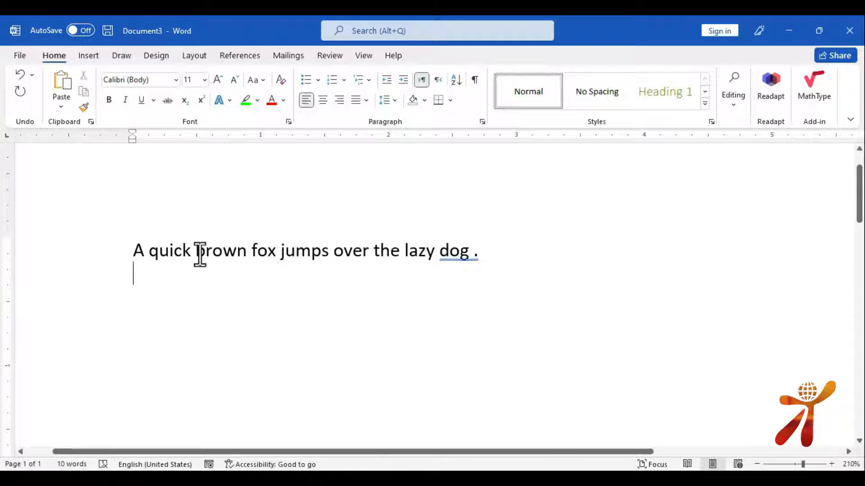
pyautogui.moveTo(277, 251); pyautogui.dragTo(251, 252)
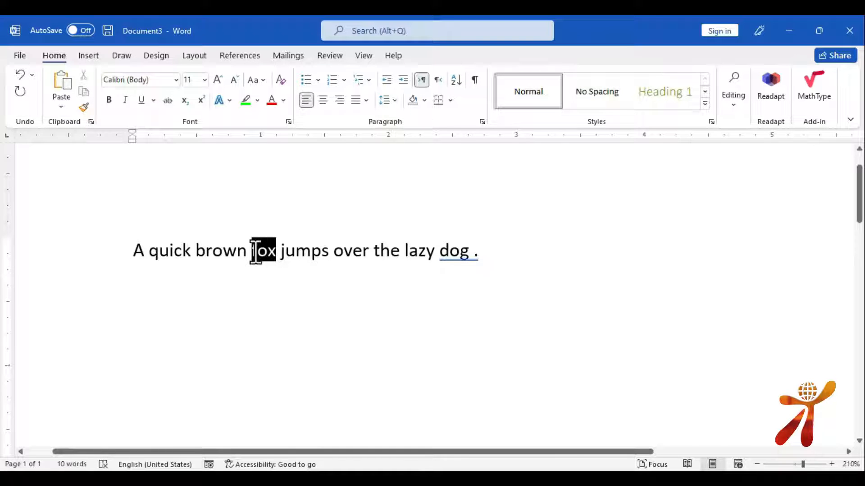
# Add footnote 1 on 'fox' reading 'About fox : fox is a kind of animal or very cunning animal'
pyautogui.click(245, 55)
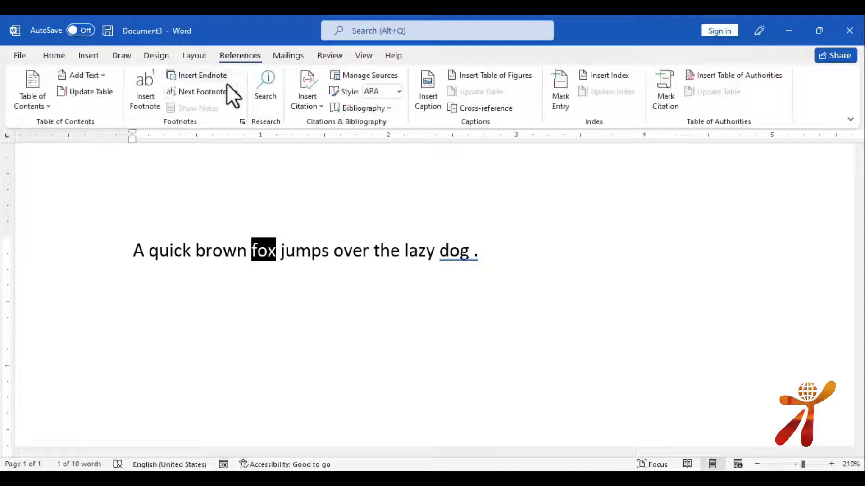
pyautogui.click(145, 93)
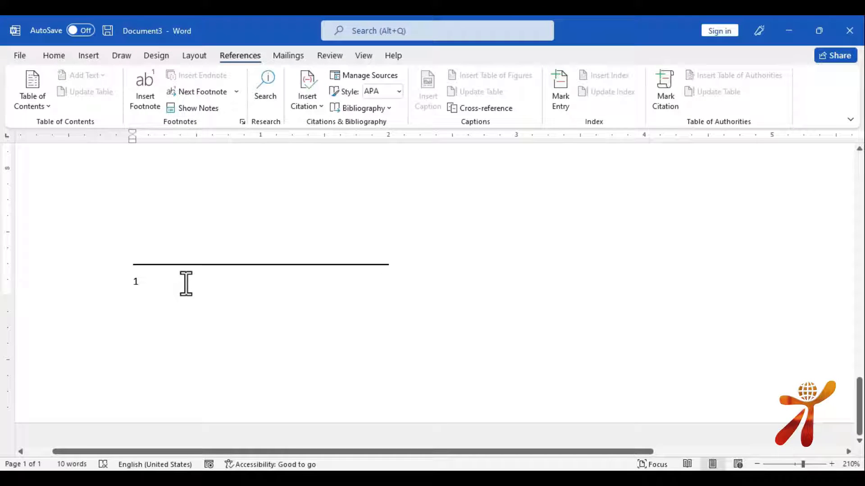
pyautogui.write('about fox')
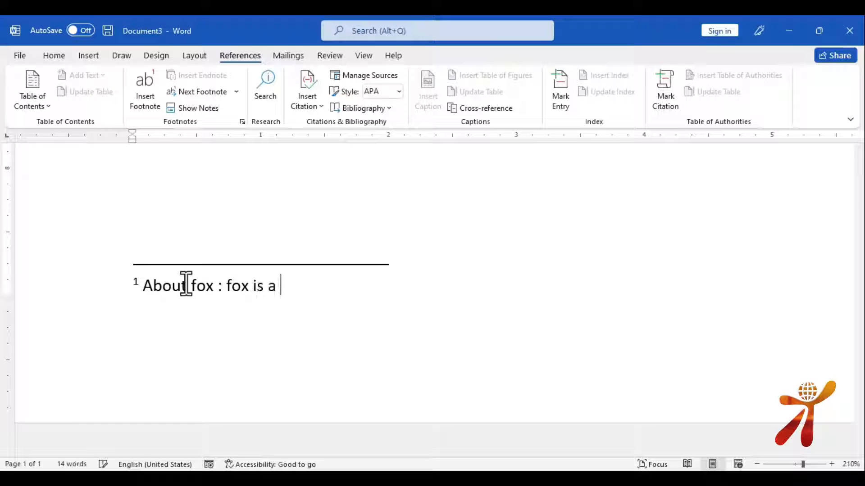
pyautogui.write(': fox is a kind of')
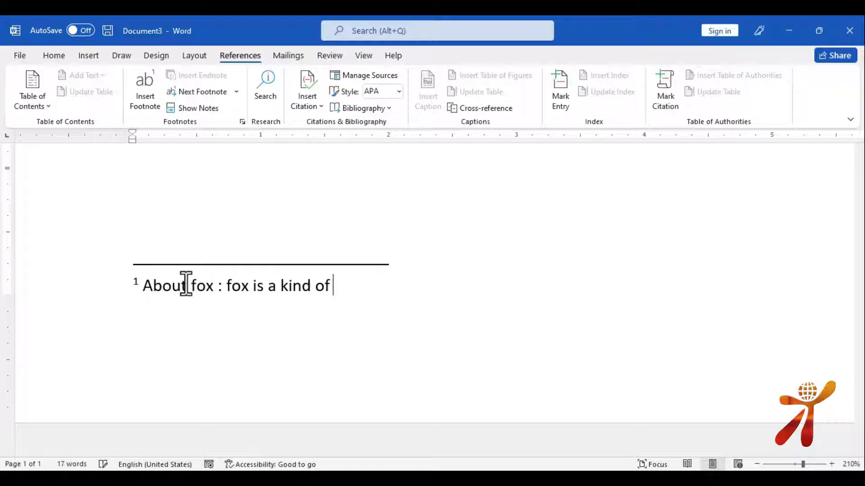
pyautogui.write(' animal br very curr')
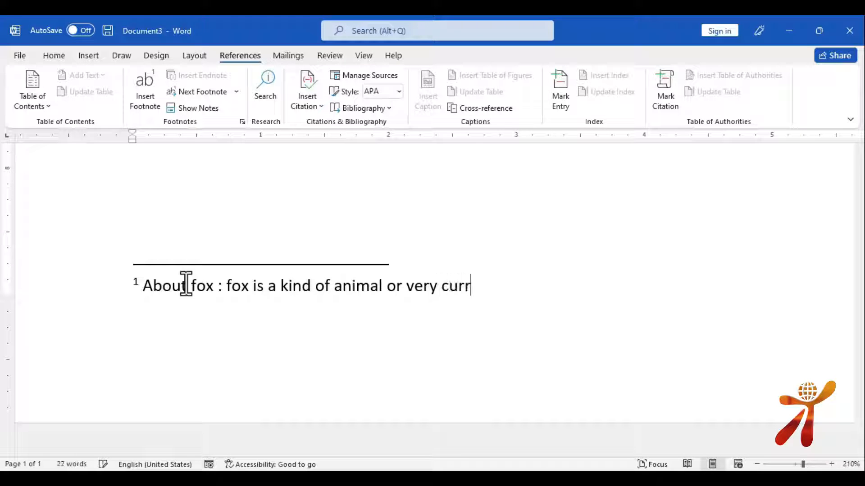
pyautogui.press('BackSpace')
pyautogui.write('nning animo')
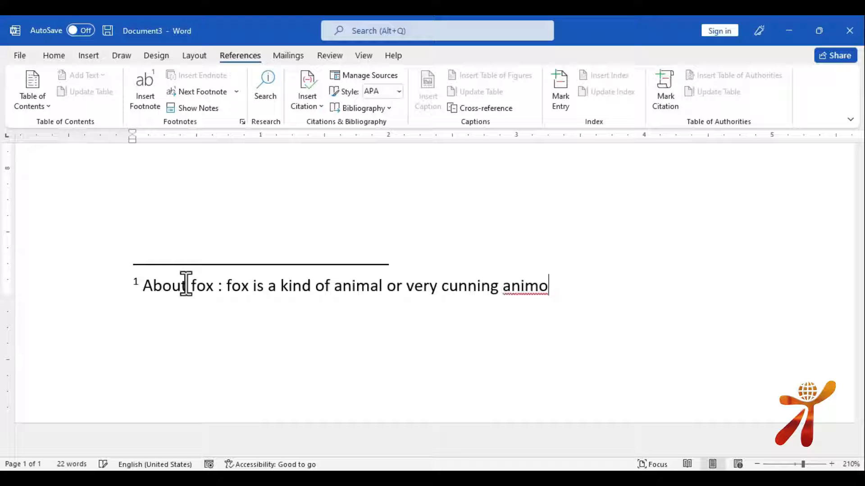
pyautogui.write('laal')
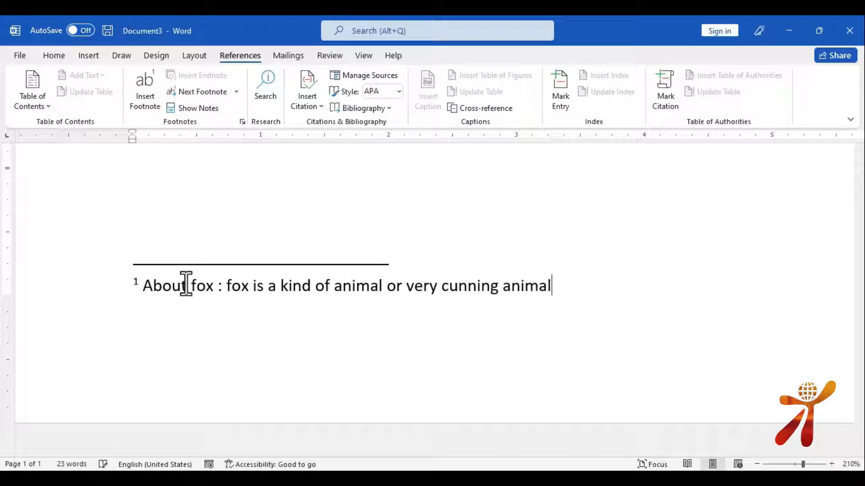
pyautogui.scroll(10, 243, 226)
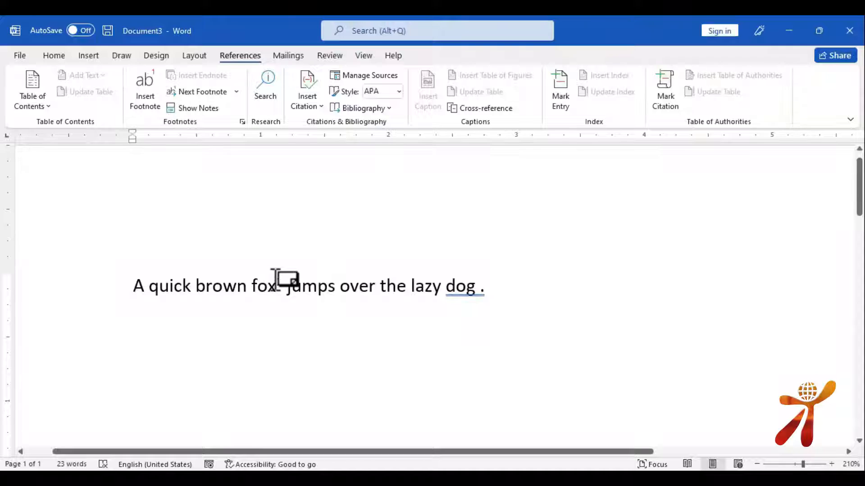
pyautogui.moveTo(276, 278)
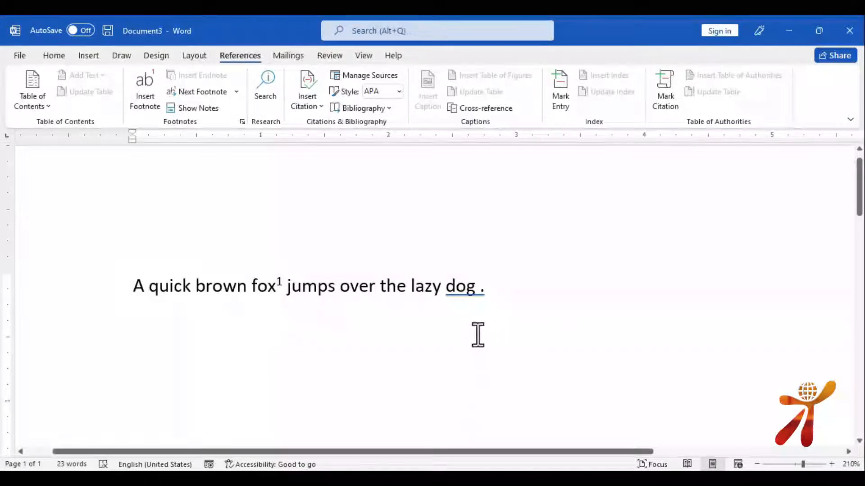
# Add an endnote after 'lazy' reading 'Lazy mean not active', then show the print preview
pyautogui.click(443, 286)
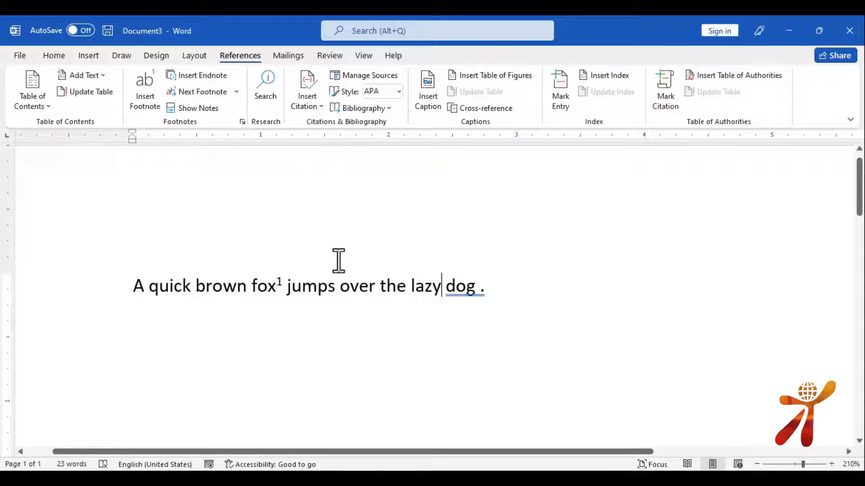
pyautogui.click(212, 74)
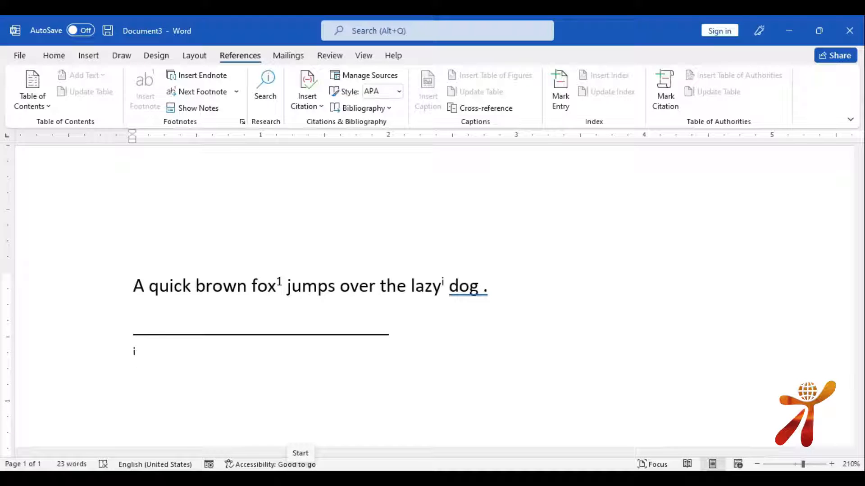
pyautogui.write('mean ')
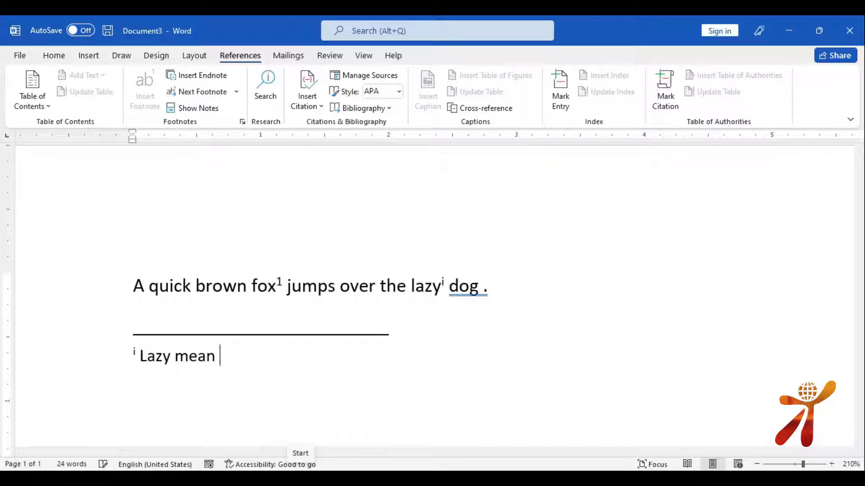
pyautogui.write('not active')
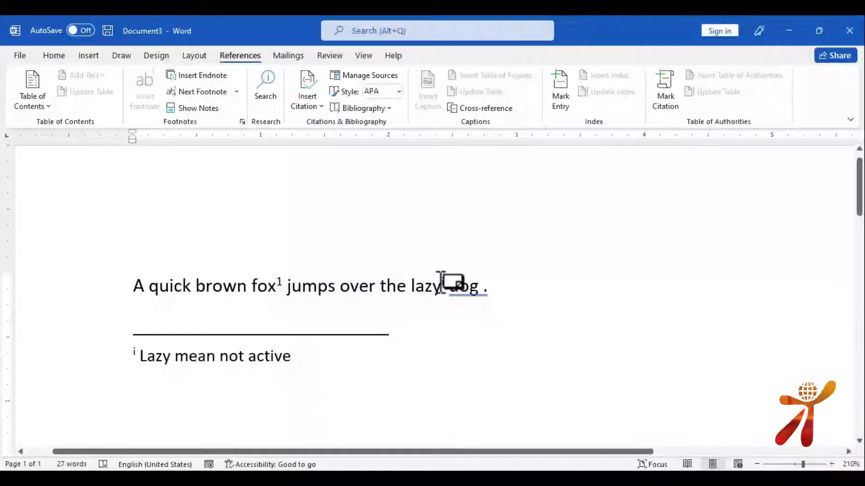
pyautogui.moveTo(442, 279)
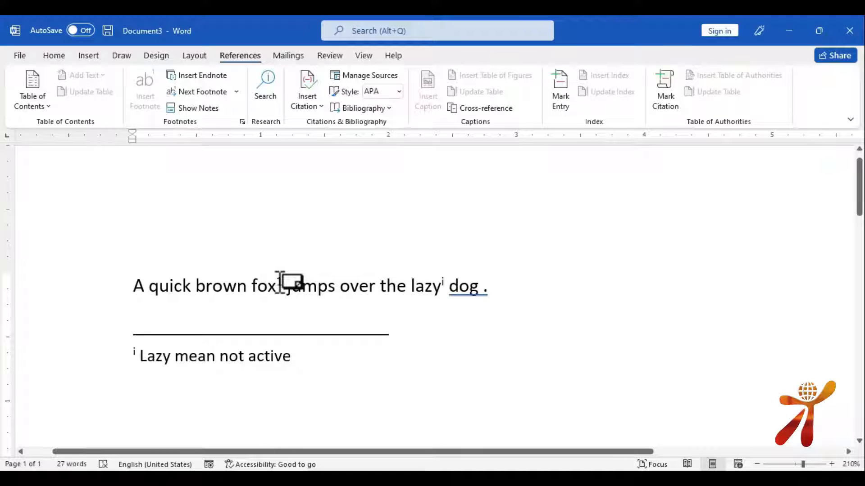
pyautogui.hotkey('ctrl', 'p')
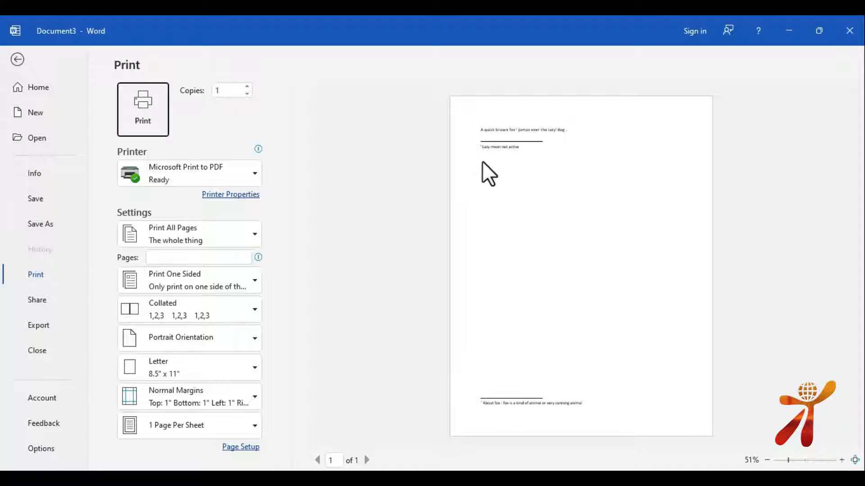
pyautogui.press('Escape')
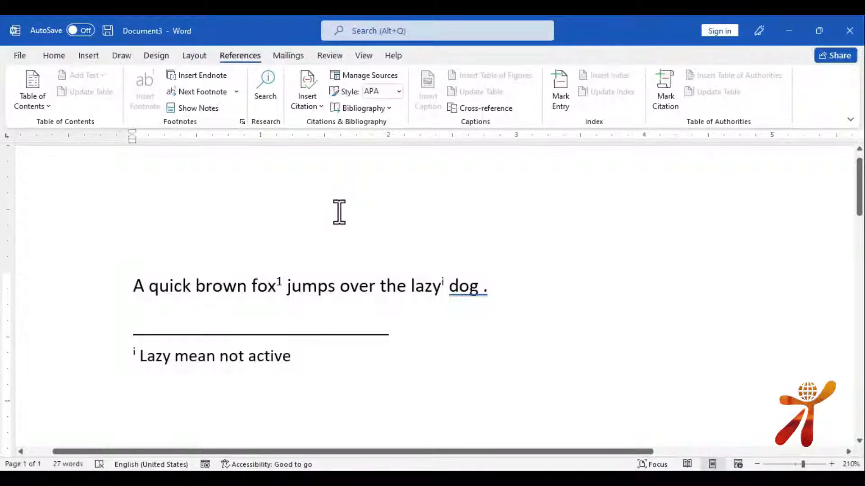
pyautogui.click(195, 92)
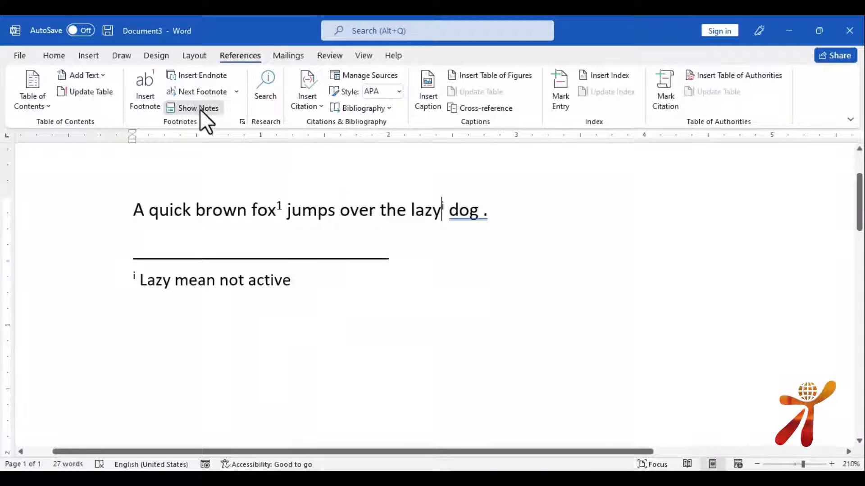
pyautogui.click(199, 109)
pyautogui.click(400, 251)
pyautogui.click(407, 238)
pyautogui.click(411, 270)
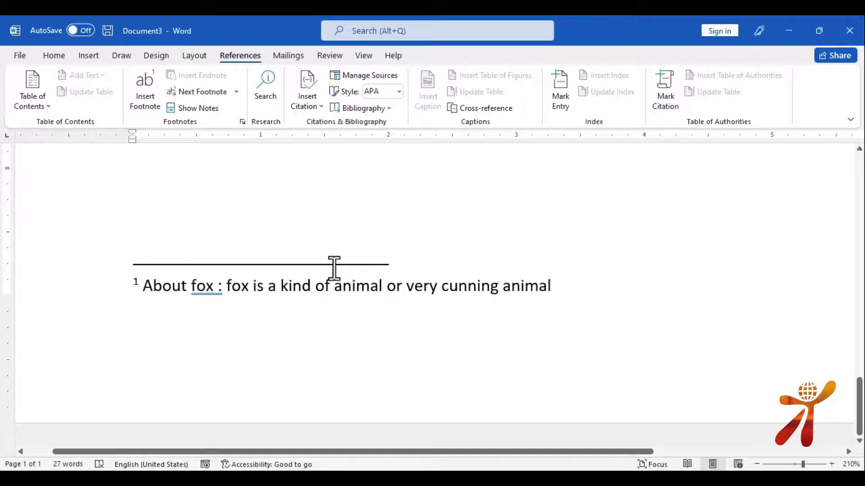
pyautogui.scroll(5, 333, 268)
pyautogui.scroll(5, 331, 254)
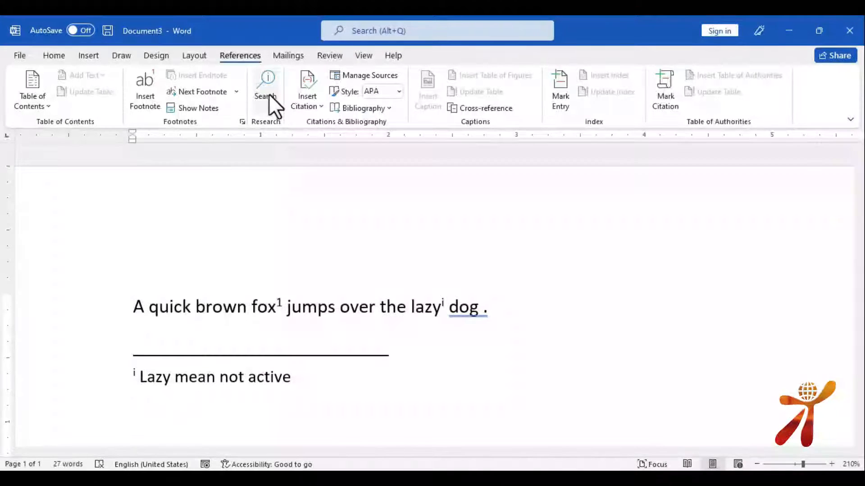
pyautogui.scroll(-3, 295, 248)
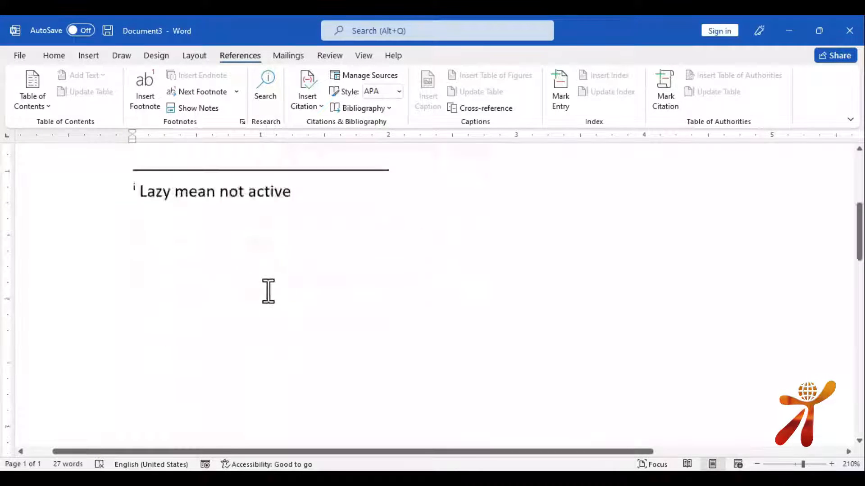
pyautogui.scroll(3, 269, 215)
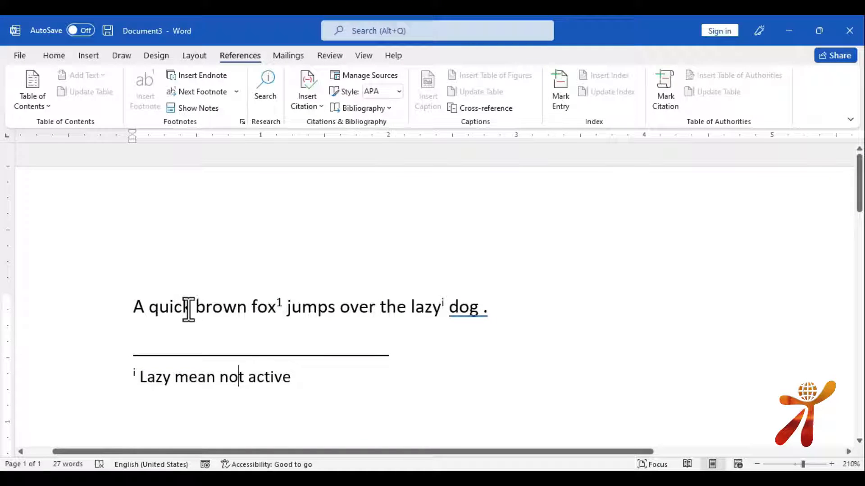
# Search the web for the selected word 'fox' and dismiss the multiple-panes tip
pyautogui.moveTo(192, 308); pyautogui.dragTo(165, 308)
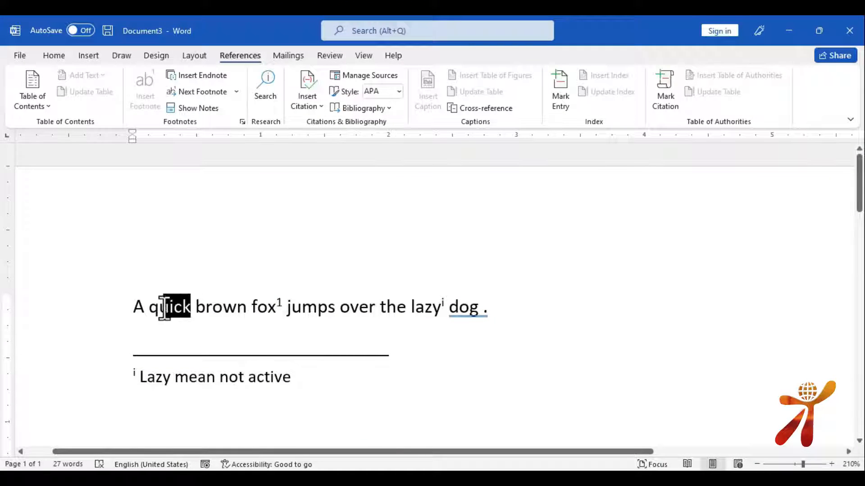
pyautogui.doubleClick(252, 309)
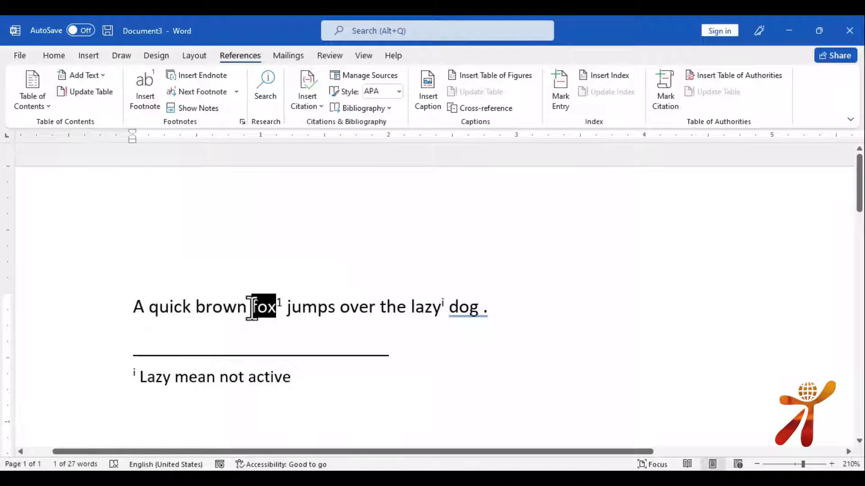
pyautogui.click(267, 81)
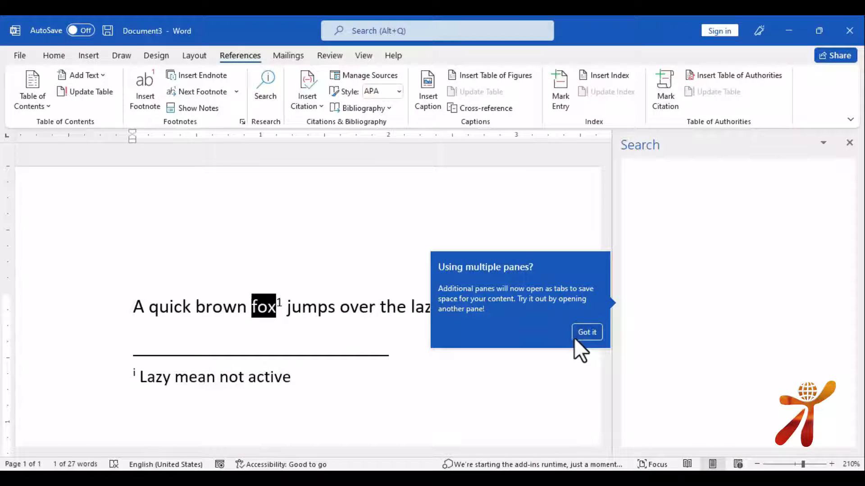
pyautogui.click(586, 332)
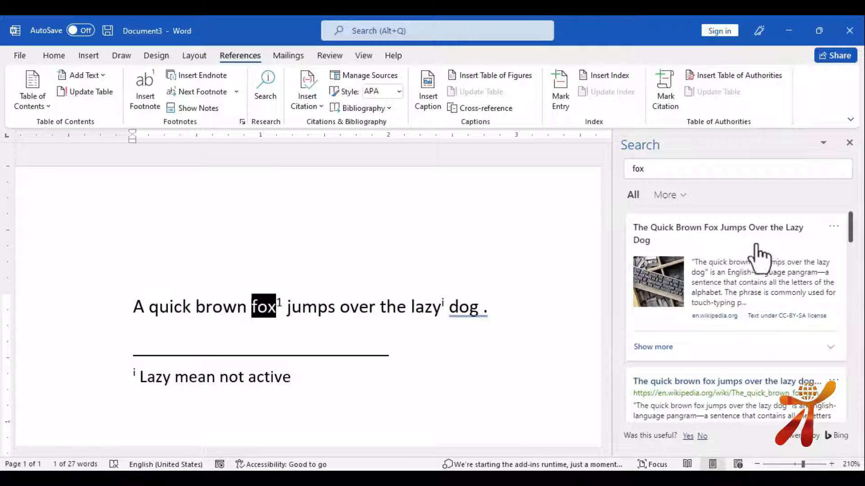
pyautogui.scroll(-4, 711, 318)
pyautogui.scroll(3, 710, 309)
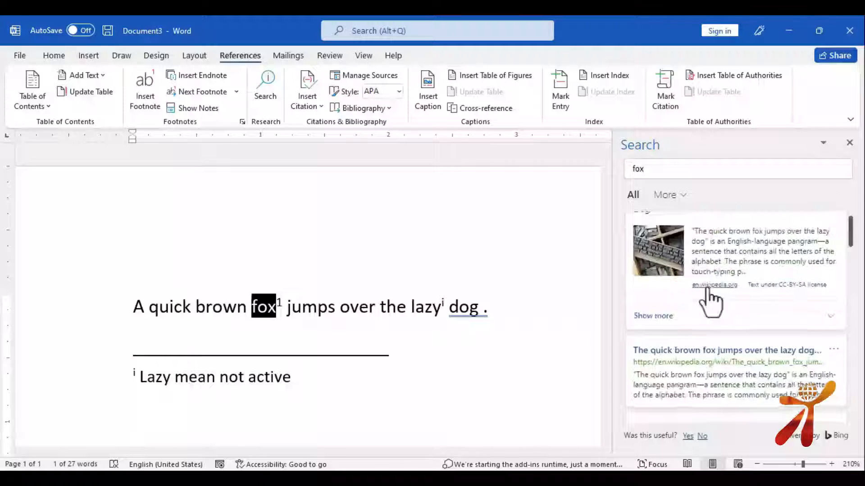
pyautogui.scroll(1, 707, 291)
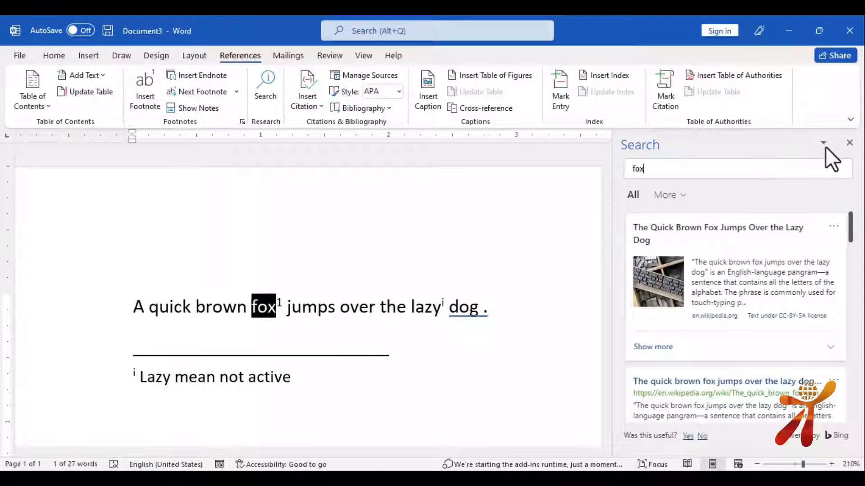
pyautogui.click(331, 353)
# Create a new document containing the word 'Computer' and select it
pyautogui.hotkey('ctrl', 'n')
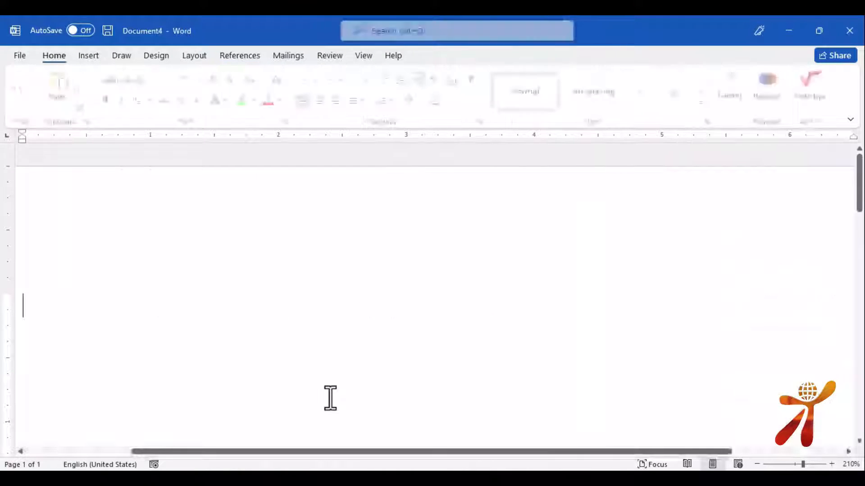
pyautogui.write('computer')
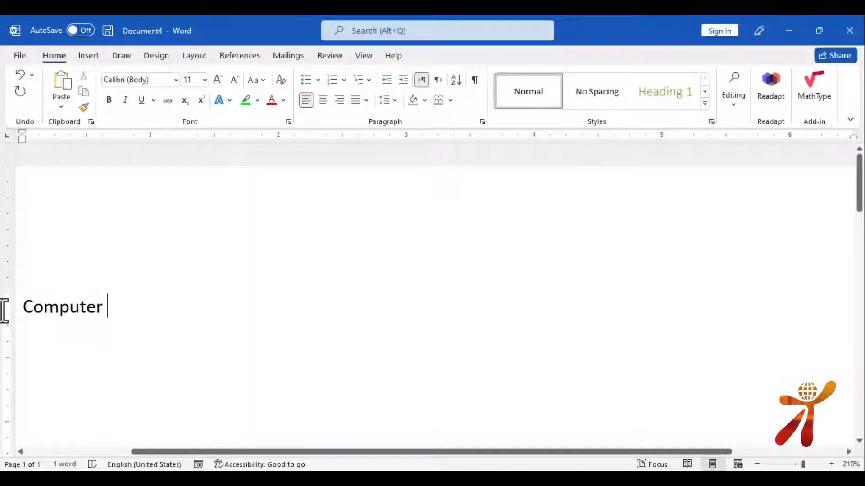
pyautogui.moveTo(114, 311); pyautogui.dragTo(18, 308)
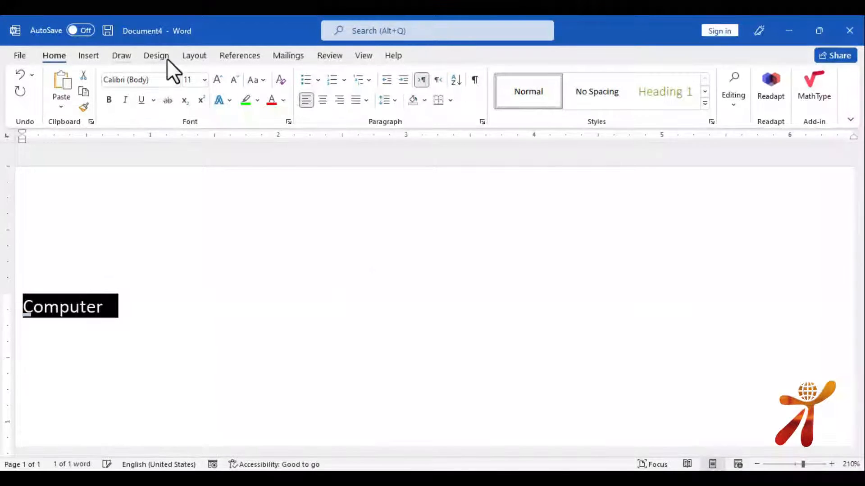
# Look up 'Computer' online and select the dictionary definition card text
pyautogui.click(229, 55)
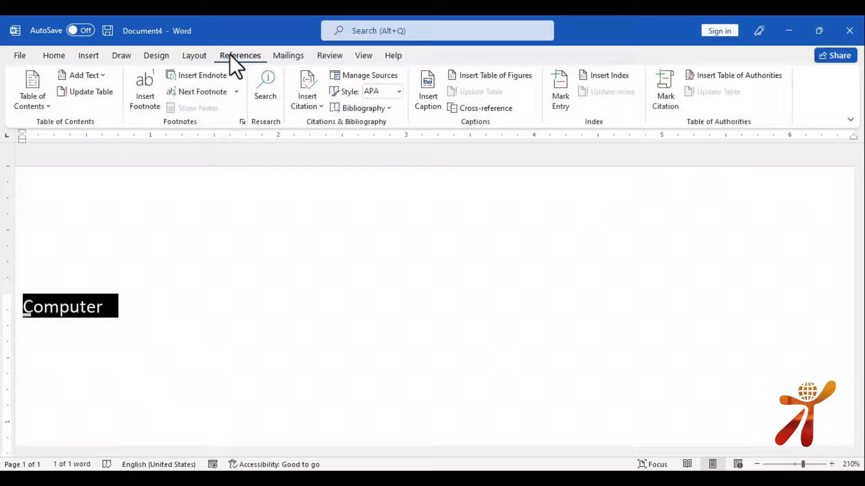
pyautogui.click(261, 81)
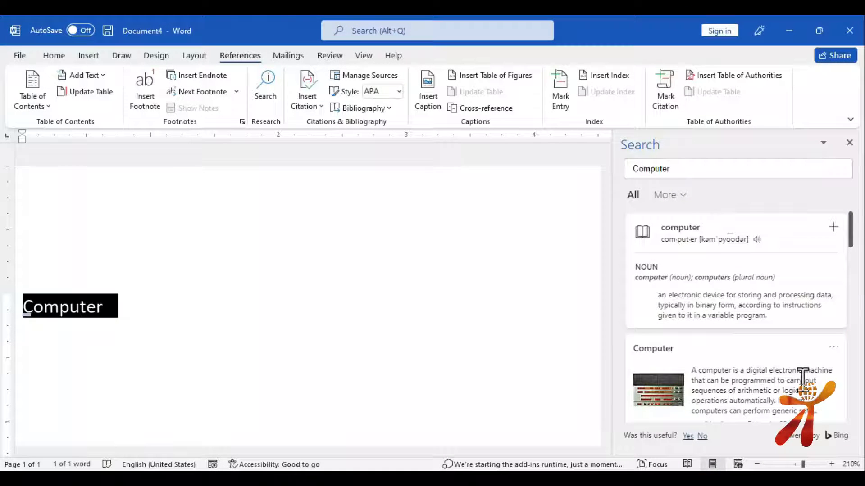
pyautogui.scroll(-5, 802, 374)
pyautogui.scroll(-4, 775, 318)
pyautogui.scroll(5, 774, 315)
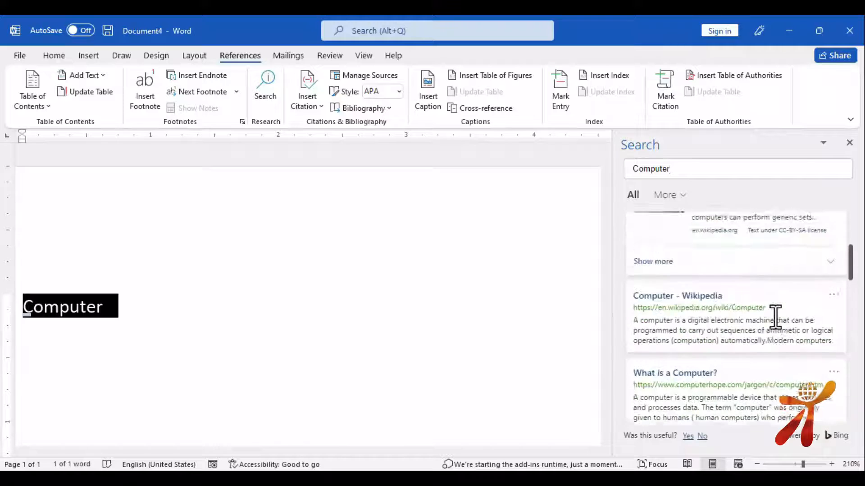
pyautogui.scroll(2, 775, 318)
pyautogui.scroll(3, 746, 280)
pyautogui.moveTo(661, 227); pyautogui.dragTo(775, 312)
pyautogui.hotkey('ctrl', 'c')
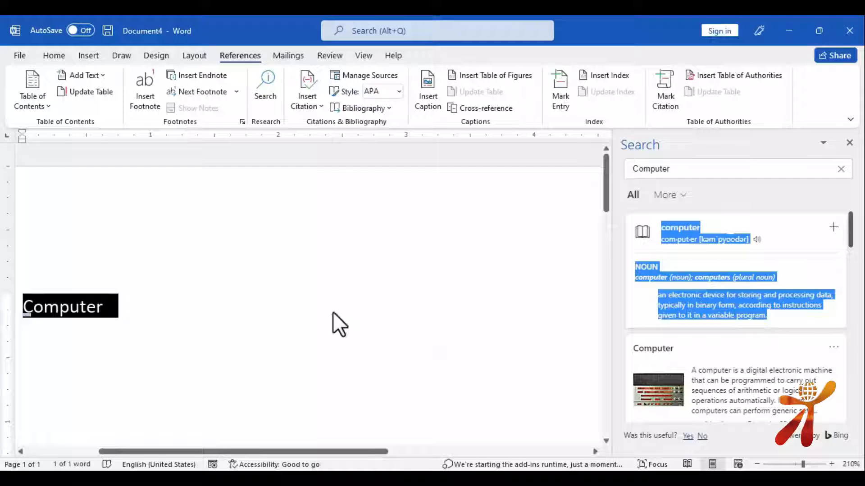
# Paste the dictionary entry on a new line below Computer, then delete it
pyautogui.click(199, 348)
pyautogui.press('Return')
pyautogui.hotkey('ctrl', 'v')
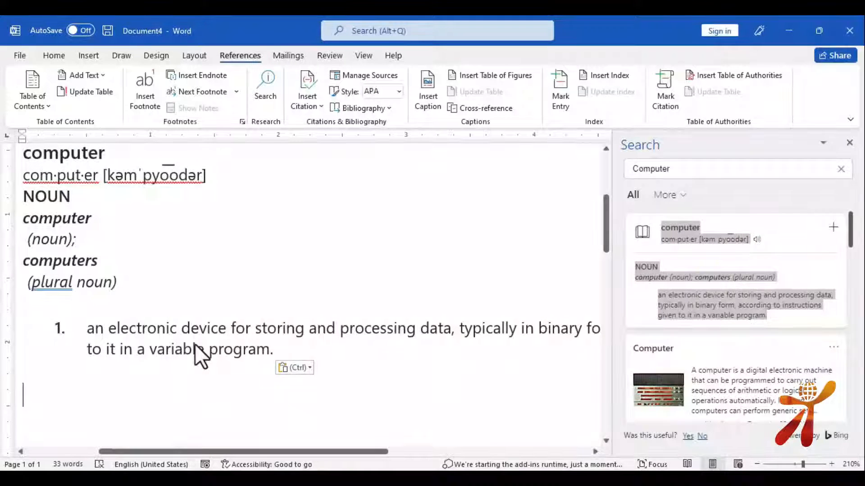
pyautogui.moveTo(258, 353); pyautogui.dragTo(15, 183)
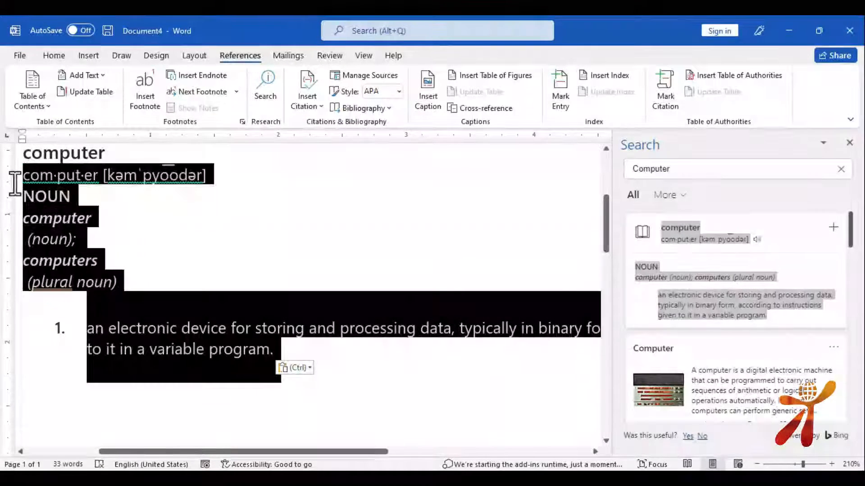
pyautogui.press('Delete')
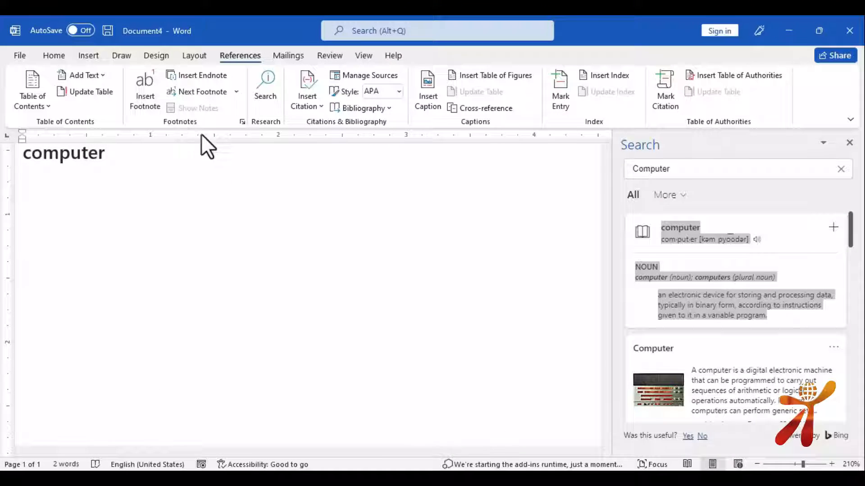
# Close the search pane and remove the leftover 'computer' line, leaving only 'Computer'
pyautogui.click(843, 169)
pyautogui.click(310, 315)
pyautogui.scroll(1, 215, 314)
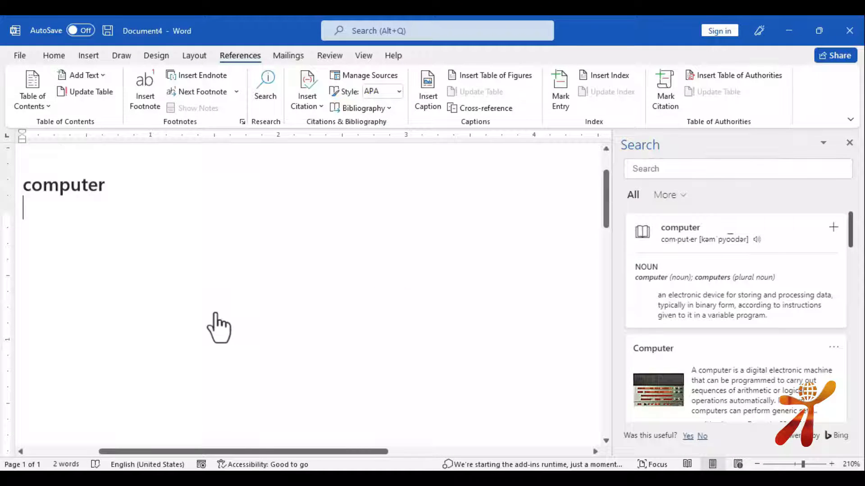
pyautogui.scroll(3, 215, 313)
pyautogui.click(69, 308)
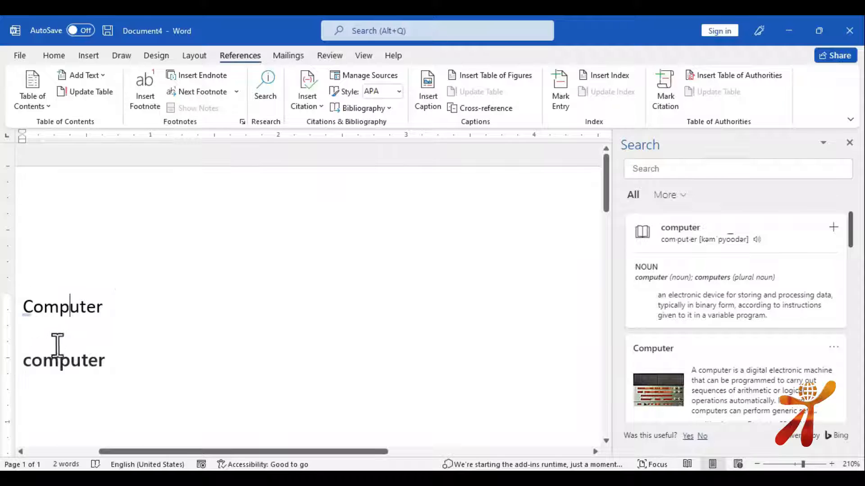
pyautogui.click(849, 143)
pyautogui.moveTo(137, 356); pyautogui.dragTo(9, 320)
pyautogui.press('BackSpace')
pyautogui.press('BackSpace')
pyautogui.moveTo(120, 309); pyautogui.dragTo(5, 307)
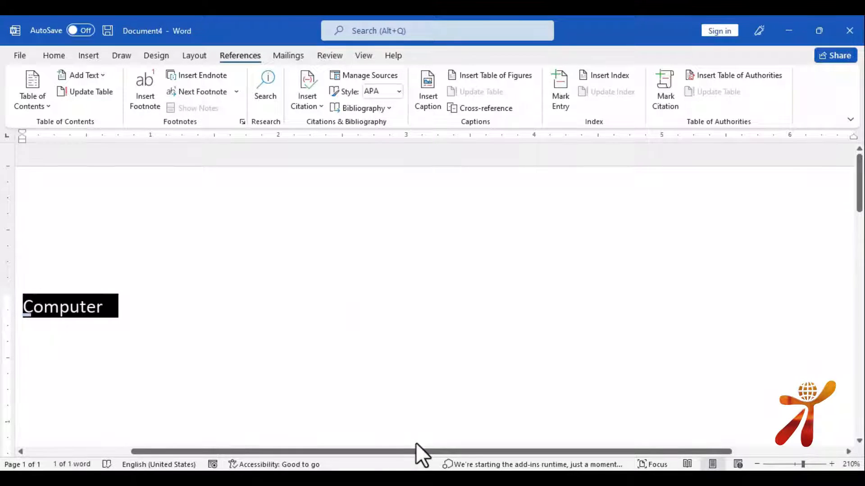
# Check Computer's Thesaurus synonyms, write 'Shift +F7' below it, then start a new document
pyautogui.hotkey('shift', 'F7')
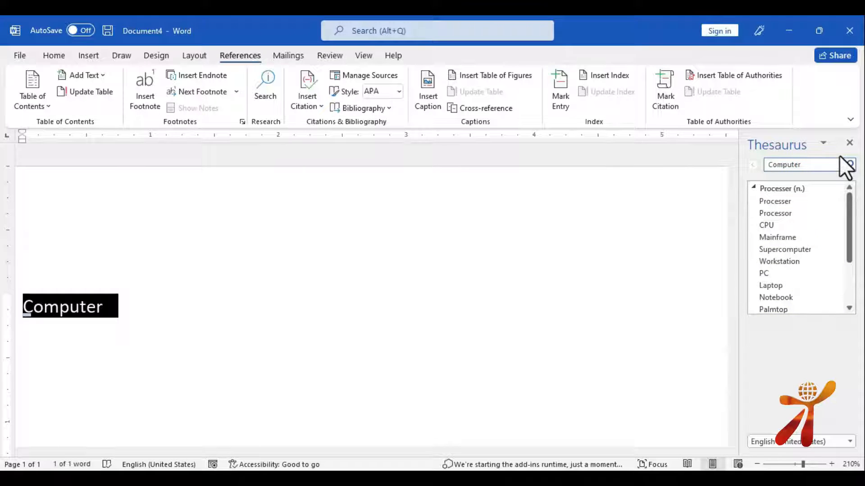
pyautogui.click(848, 143)
pyautogui.click(167, 336)
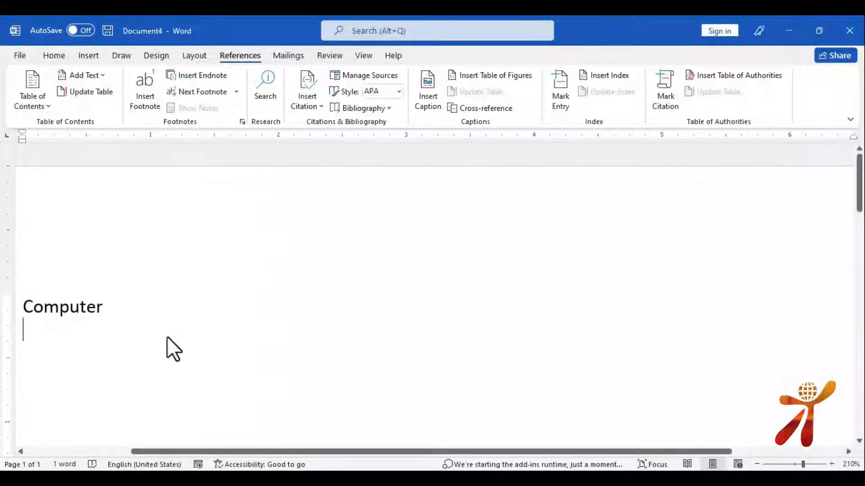
pyautogui.write('shit')
pyautogui.press('BackSpace')
pyautogui.press('BackSpace')
pyautogui.write('ft ')
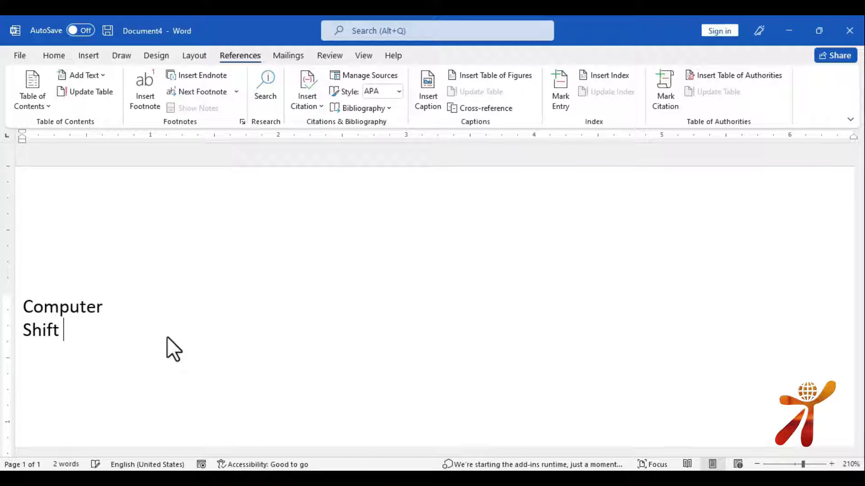
pyautogui.write('+F7')
pyautogui.press('Return')
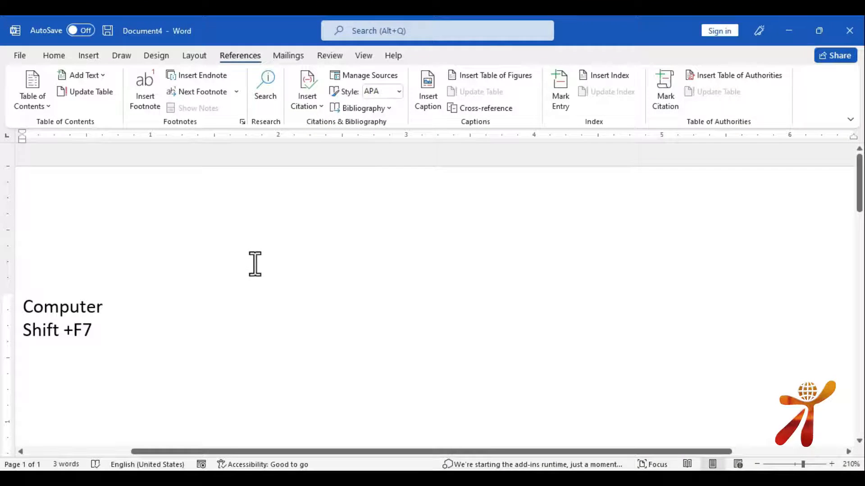
pyautogui.hotkey('ctrl', 'n')
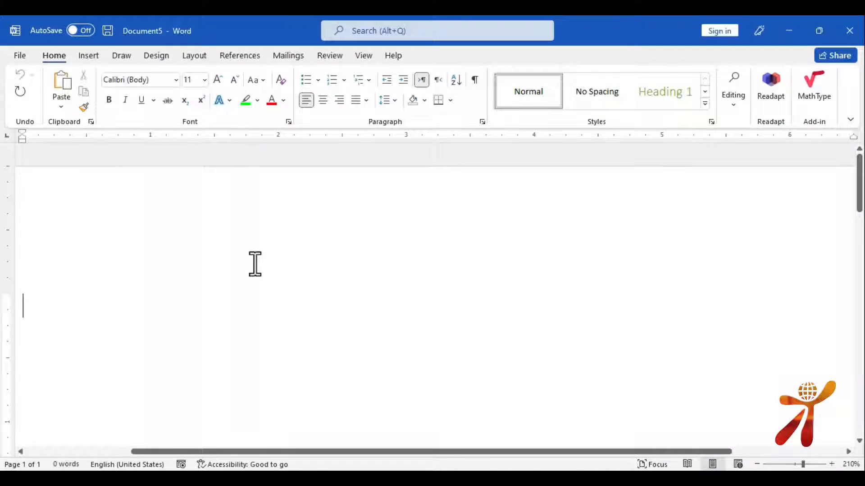
# Create the book source 'BASIC OF COMPUTER' with the author's name and city TIMERGARA, inserting its citation
pyautogui.click(237, 58)
pyautogui.click(306, 88)
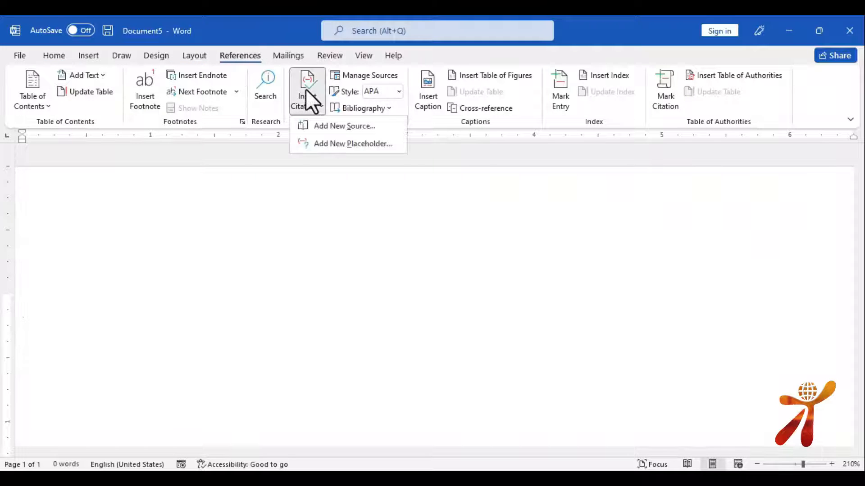
pyautogui.click(332, 125)
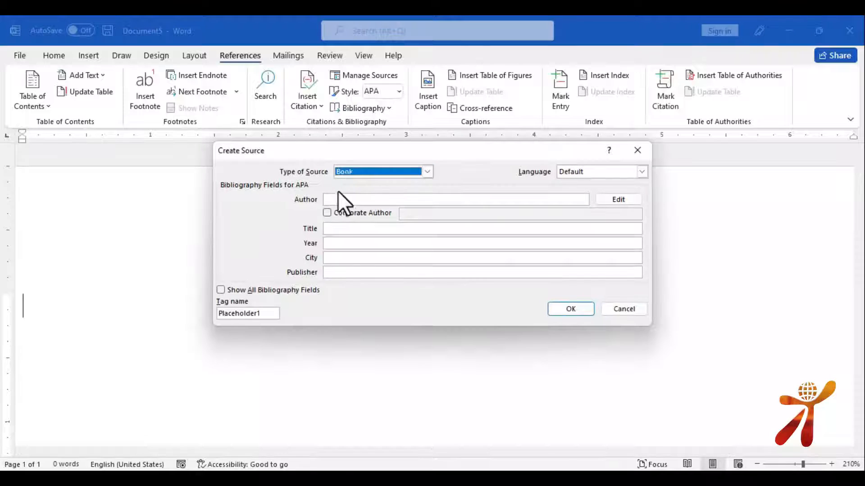
pyautogui.click(342, 202)
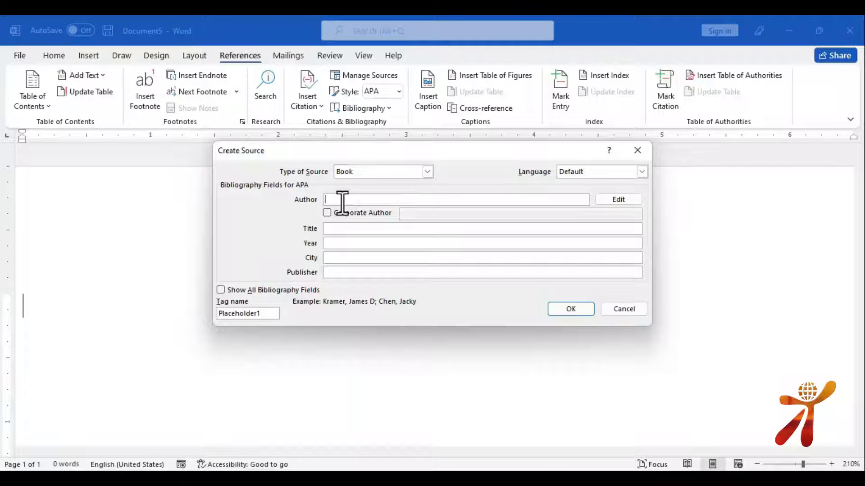
pyautogui.press('Tab')
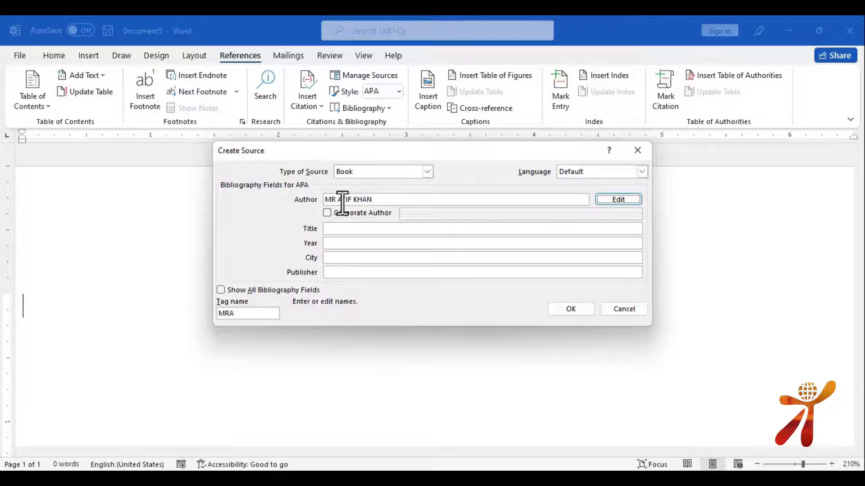
pyautogui.press('Tab')
pyautogui.press('Tab')
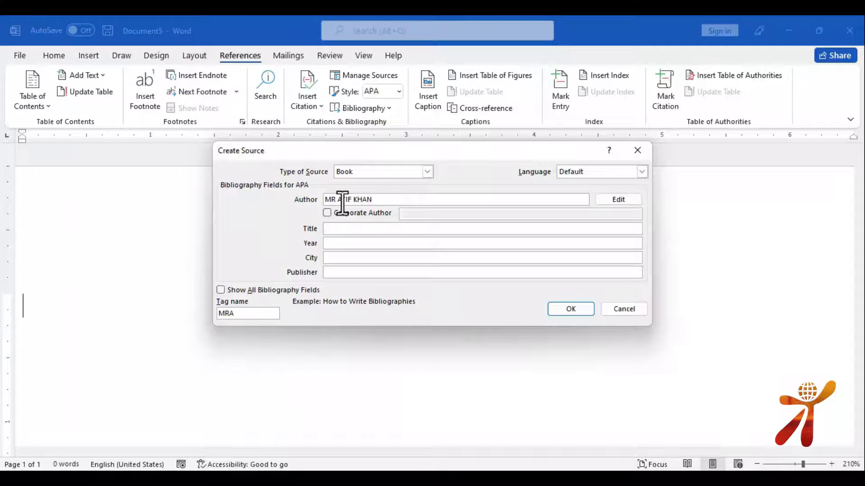
pyautogui.write('BASIC OF COMPUTER')
pyautogui.press('Tab')
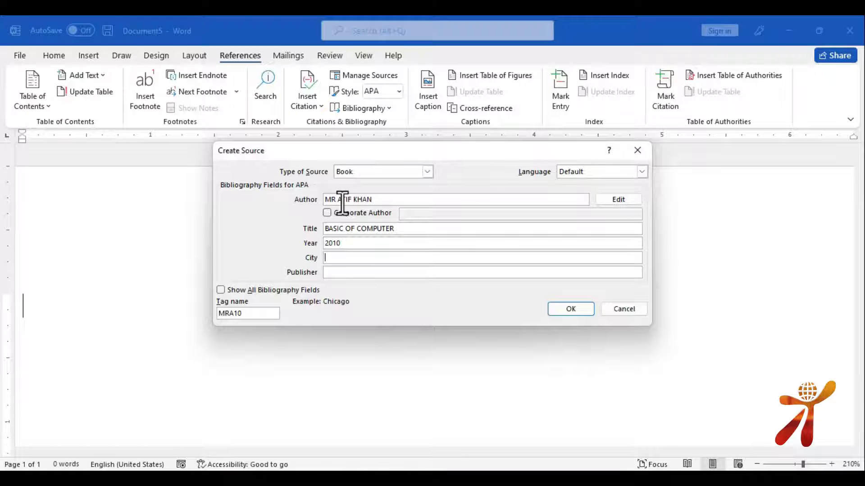
pyautogui.write('TIMERGARA')
pyautogui.press('Tab')
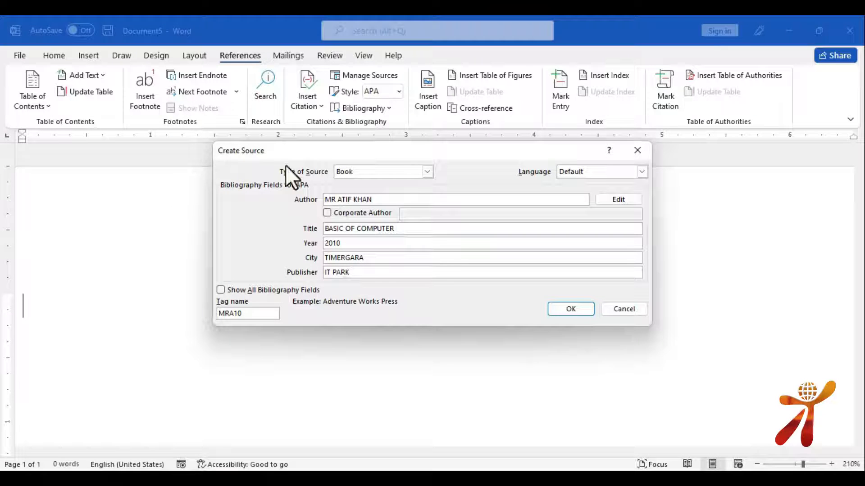
pyautogui.click(570, 309)
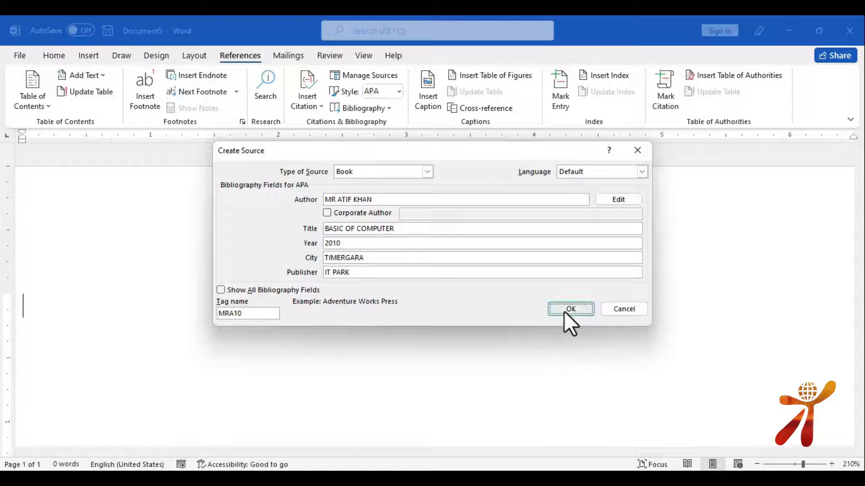
# Select the text on the citation line and press Delete to tidy it
pyautogui.click(25, 312)
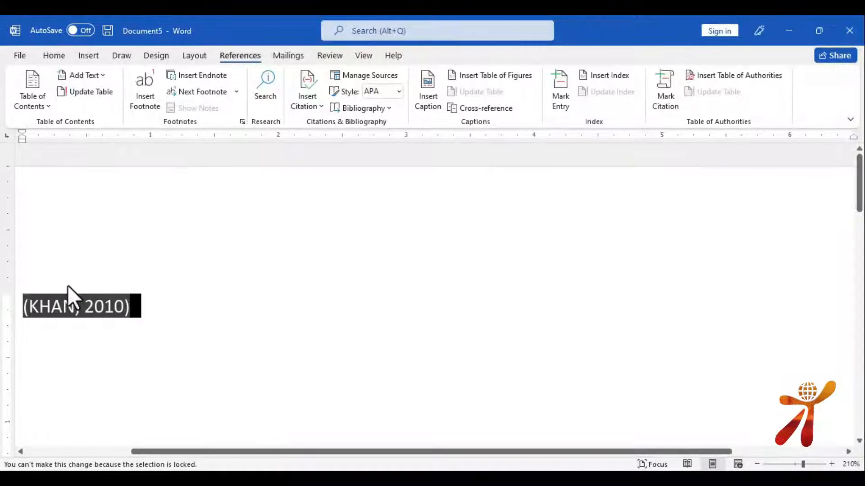
pyautogui.click(139, 306)
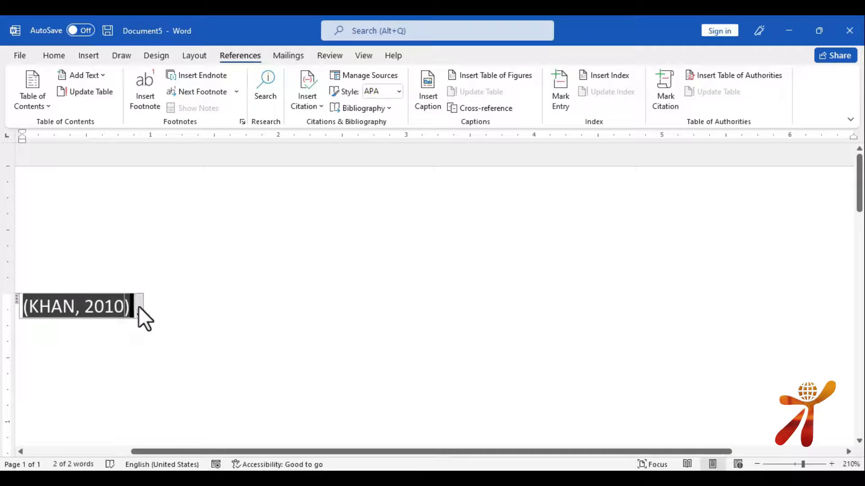
pyautogui.moveTo(152, 307); pyautogui.dragTo(5, 302)
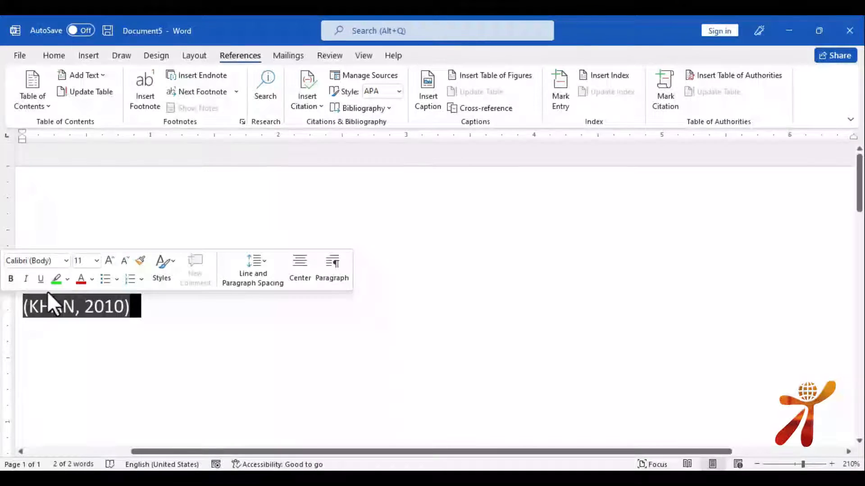
pyautogui.press('Delete')
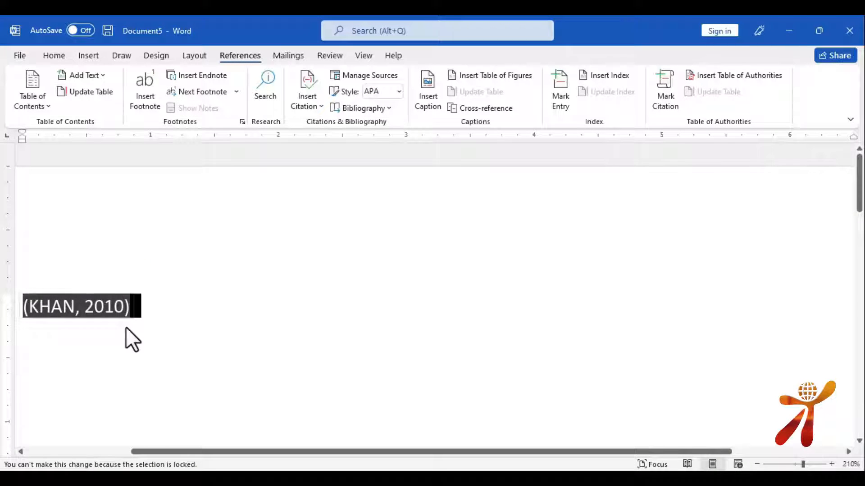
pyautogui.click(148, 347)
pyautogui.scroll(-3, 195, 333)
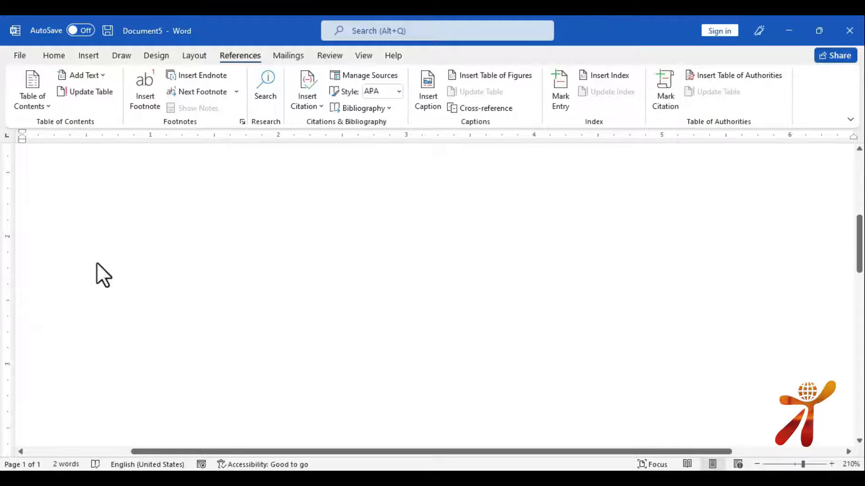
pyautogui.scroll(3, 96, 262)
# Insert a Bibliography listing 'BASIC OF COMPUTER' below the citation, then start a new document
pyautogui.click(198, 245)
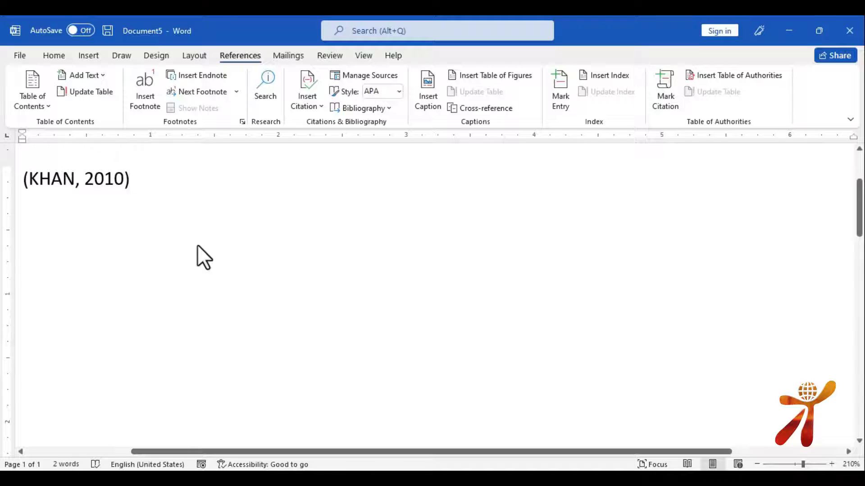
pyautogui.press('Return')
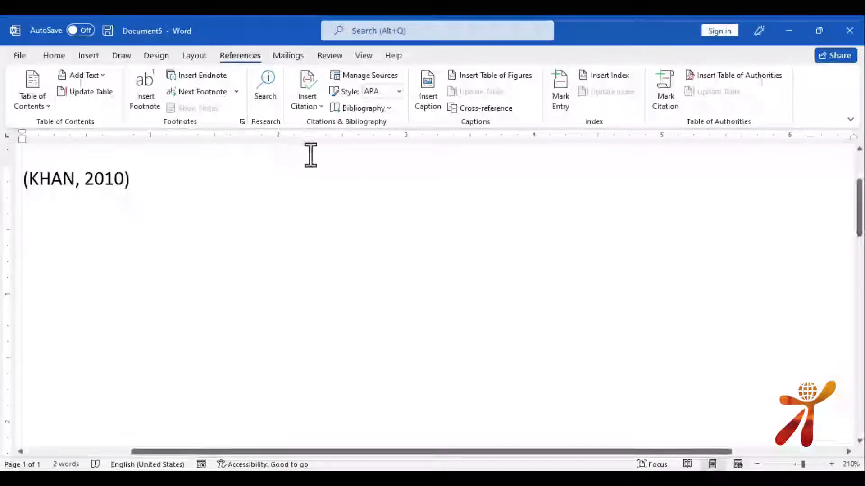
pyautogui.click(370, 74)
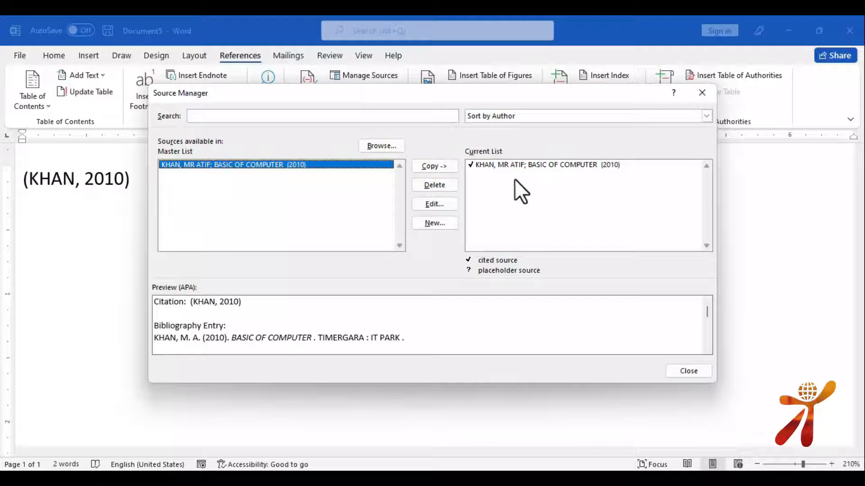
pyautogui.click(538, 165)
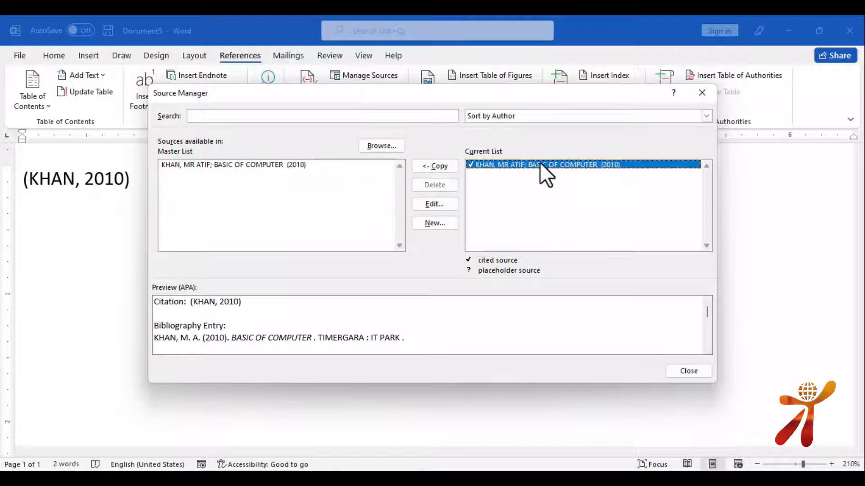
pyautogui.click(681, 371)
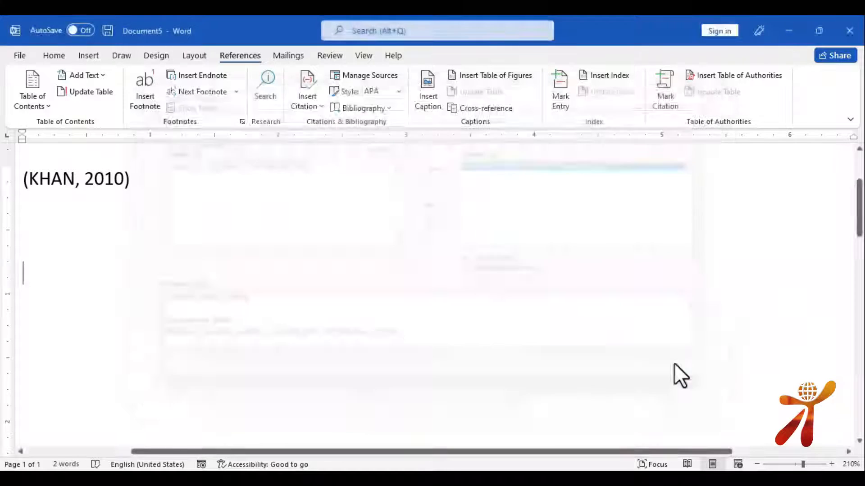
pyautogui.click(388, 108)
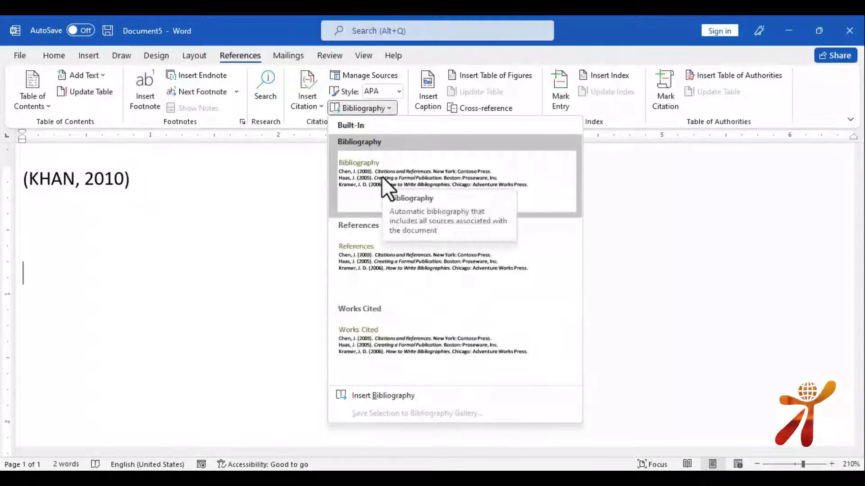
pyautogui.click(382, 177)
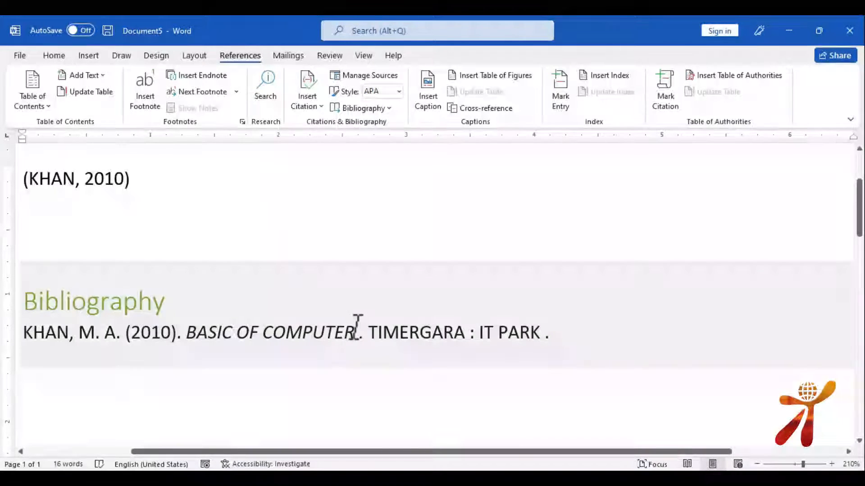
pyautogui.hotkey('ctrl', 'n')
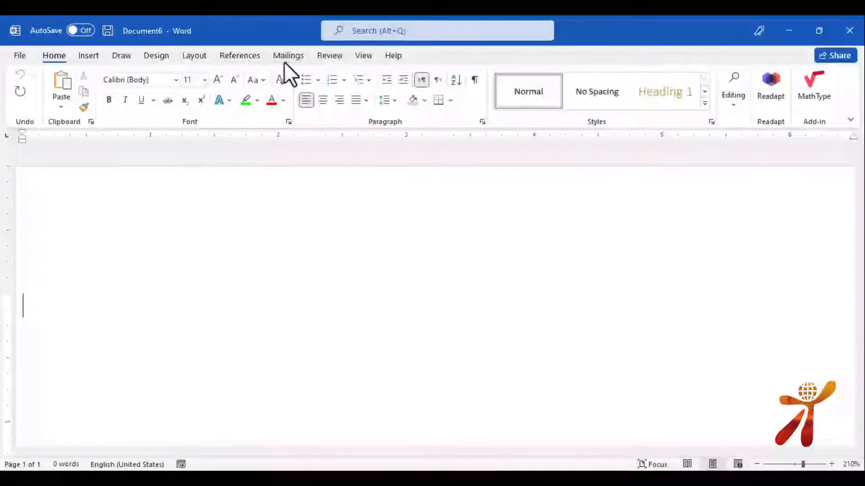
# Insert a caption with the label Table, giving 'Table 1'
pyautogui.click(243, 56)
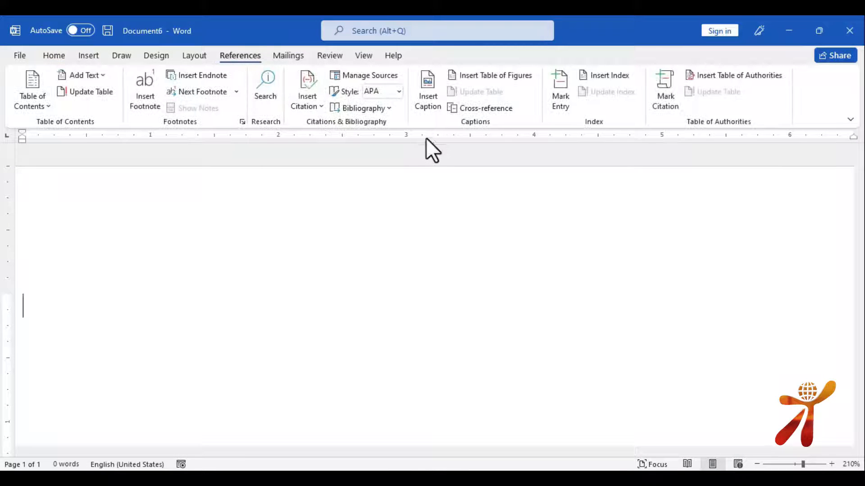
pyautogui.click(432, 89)
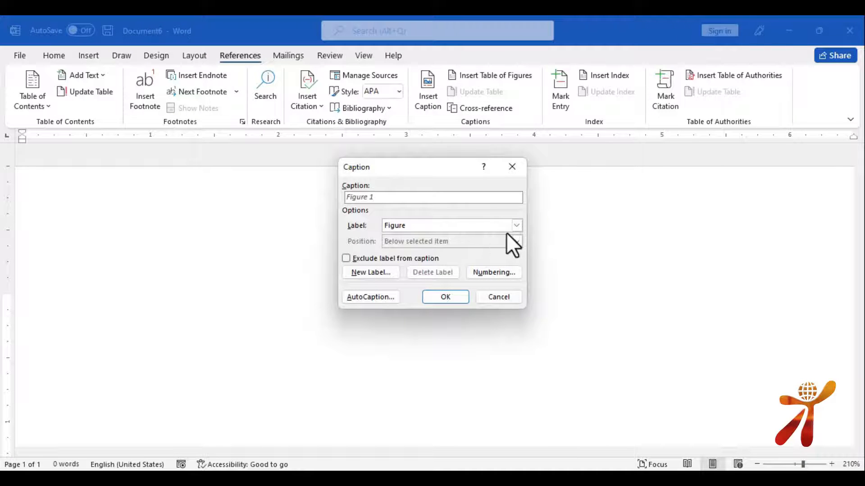
pyautogui.click(517, 226)
pyautogui.click(408, 253)
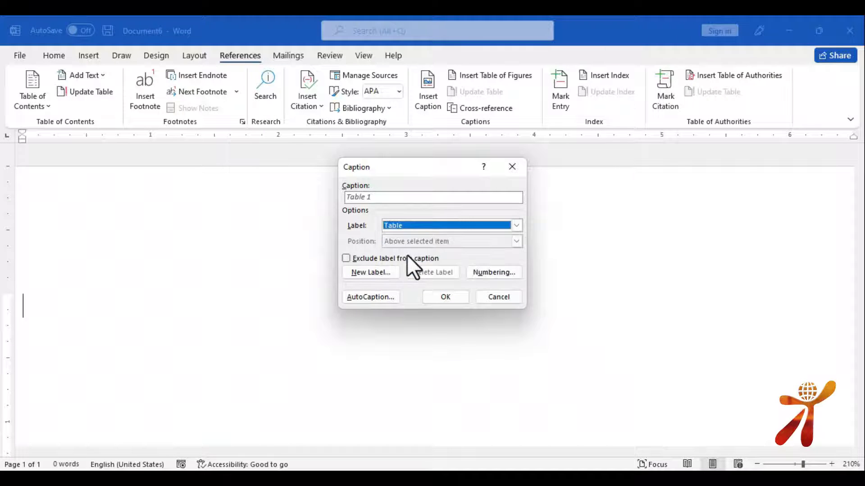
pyautogui.click(455, 298)
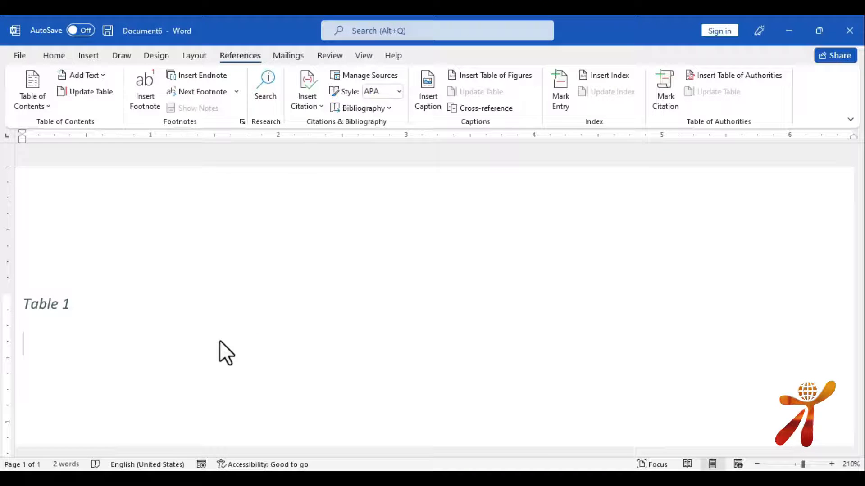
# Insert an empty 4-column, 5-row table beneath the caption
pyautogui.hotkey('alt', 'n')
pyautogui.press('t')
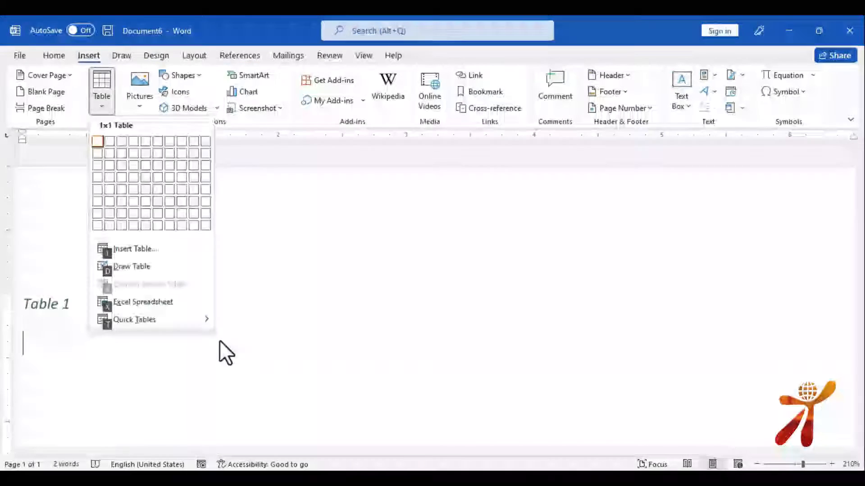
pyautogui.press('Down')
pyautogui.press('Down')
pyautogui.press('Down')
pyautogui.press('Down')
pyautogui.press('Right')
pyautogui.press('Right')
pyautogui.press('Right')
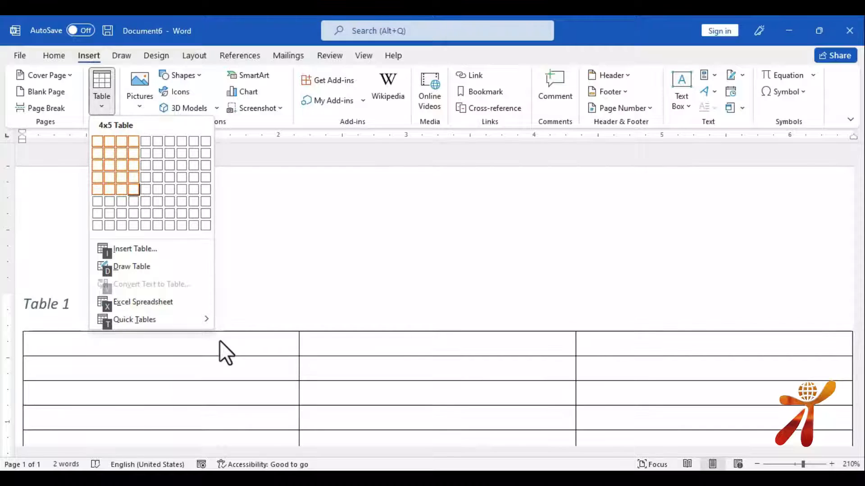
pyautogui.press('Return')
pyautogui.scroll(-7, 268, 292)
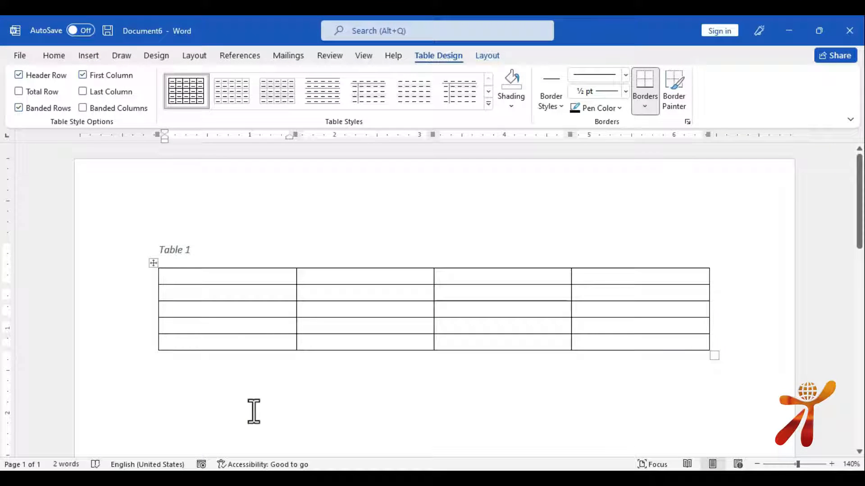
# Type 'ID' in the table, then add a 'Table 2' caption below it
pyautogui.write('ID')
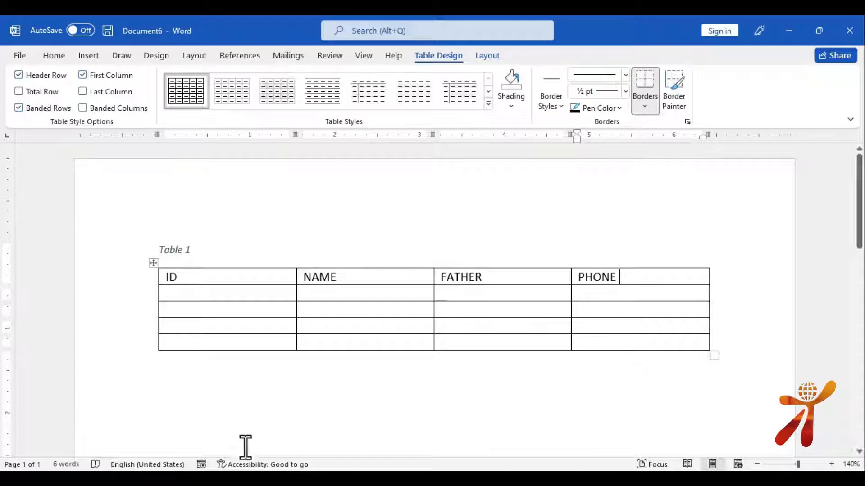
pyautogui.click(203, 391)
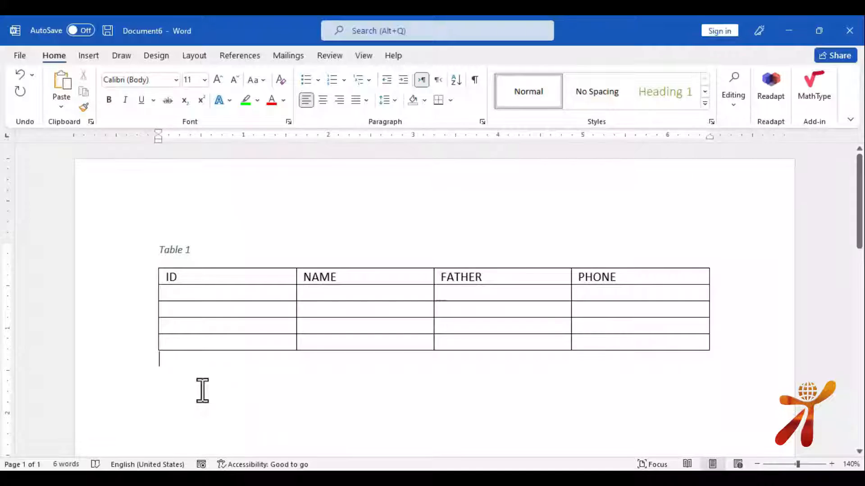
pyautogui.click(239, 57)
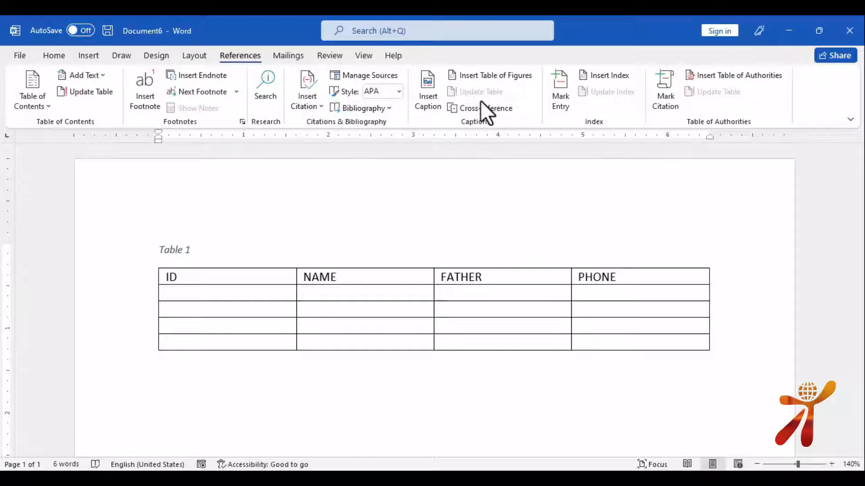
pyautogui.click(425, 90)
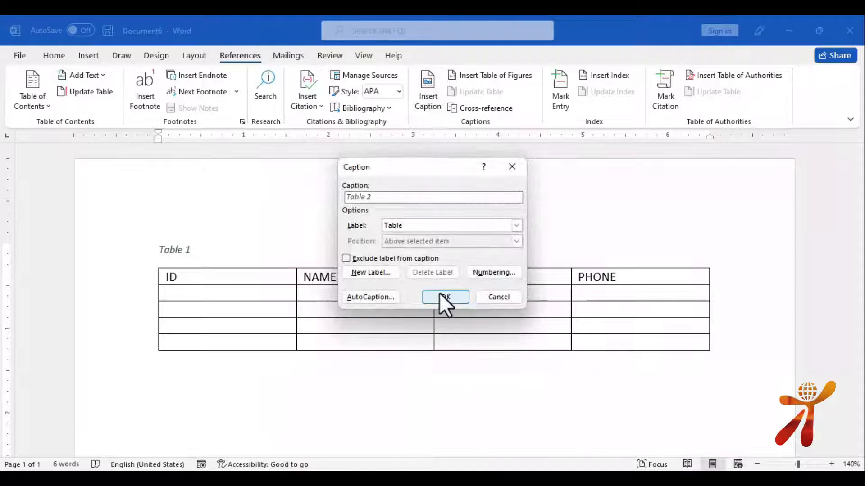
pyautogui.click(439, 295)
# Insert a 4-column, 6-row table on a new line beneath the Table 2 caption
pyautogui.press('Return')
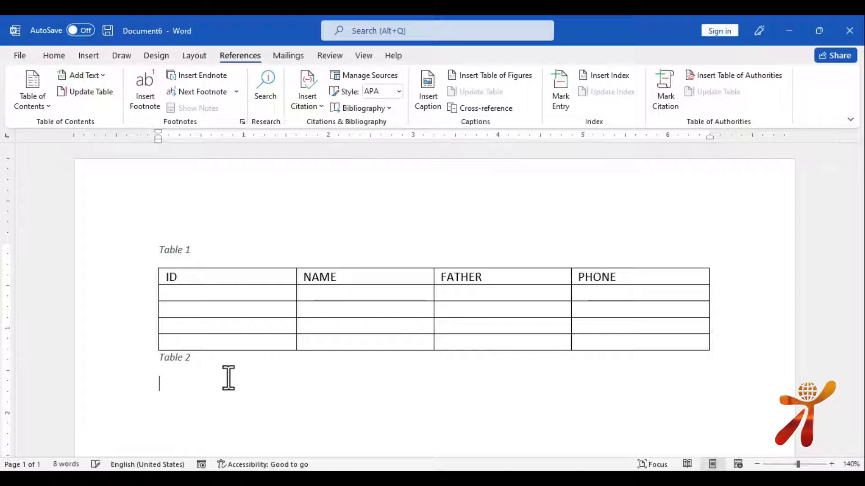
pyautogui.press('alt')
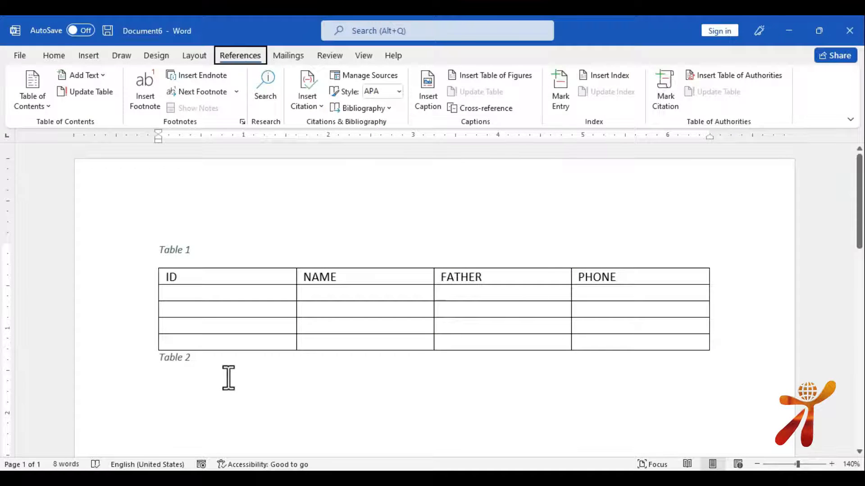
pyautogui.press('n')
pyautogui.press('t')
pyautogui.press('Down')
pyautogui.press('Down')
pyautogui.press('Down')
pyautogui.press('Down')
pyautogui.press('Down')
pyautogui.press('Right')
pyautogui.press('Right')
pyautogui.press('Right')
pyautogui.press('Right')
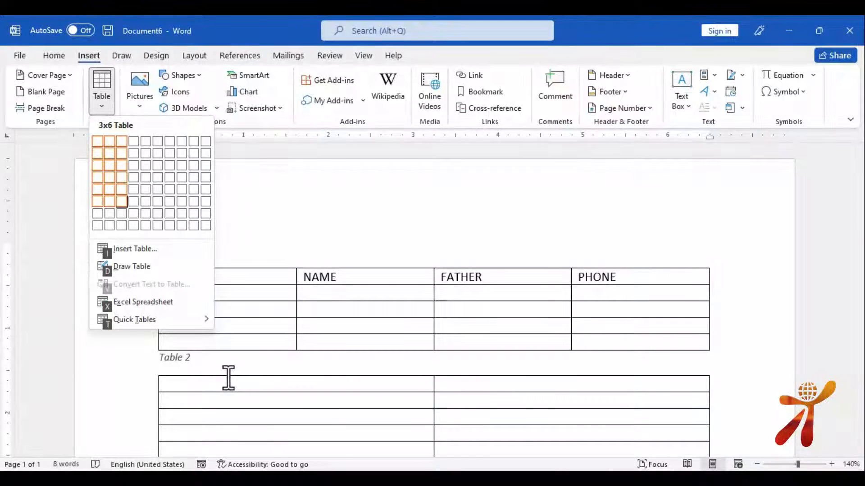
pyautogui.press('Left')
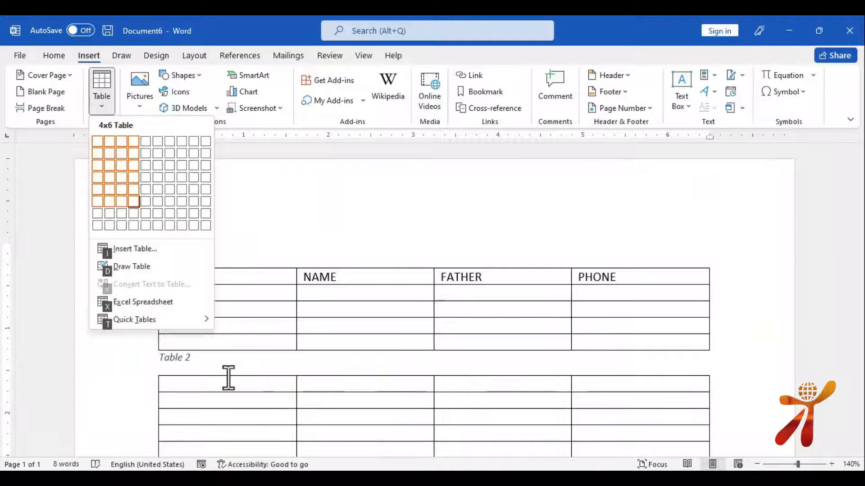
pyautogui.press('Return')
pyautogui.scroll(-5, 270, 342)
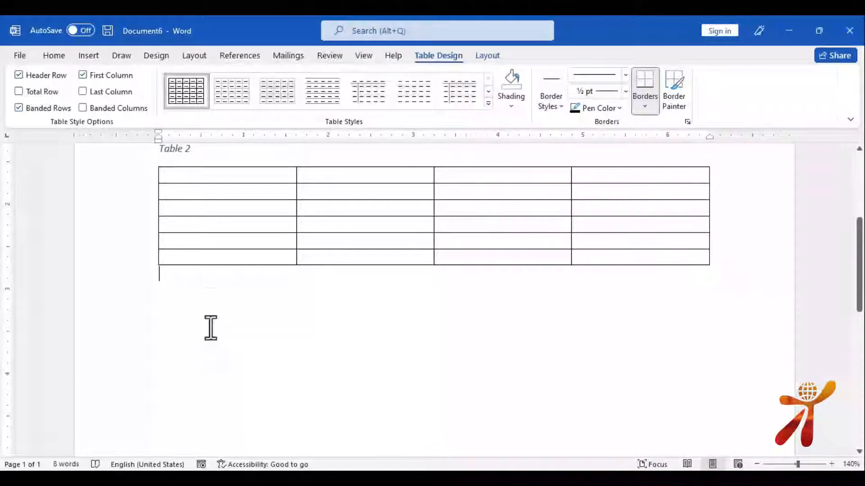
pyautogui.click(244, 55)
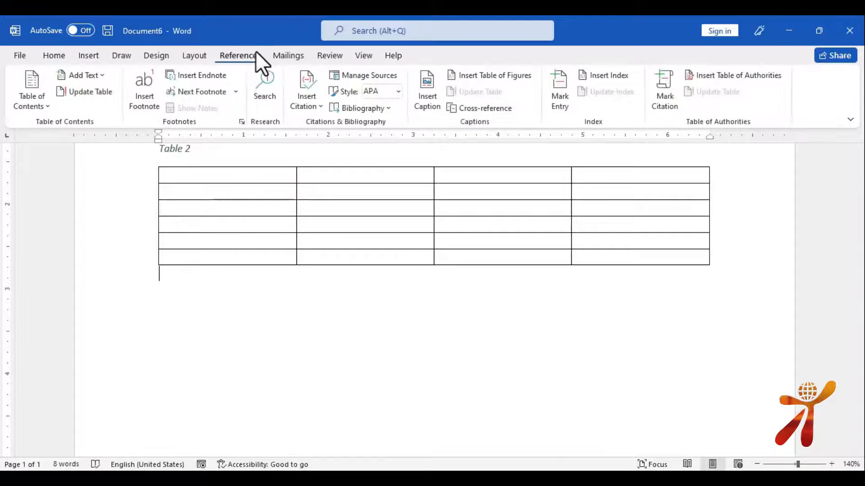
# Add a 'Table 3' caption followed by a 4-column, 5-row table
pyautogui.click(427, 90)
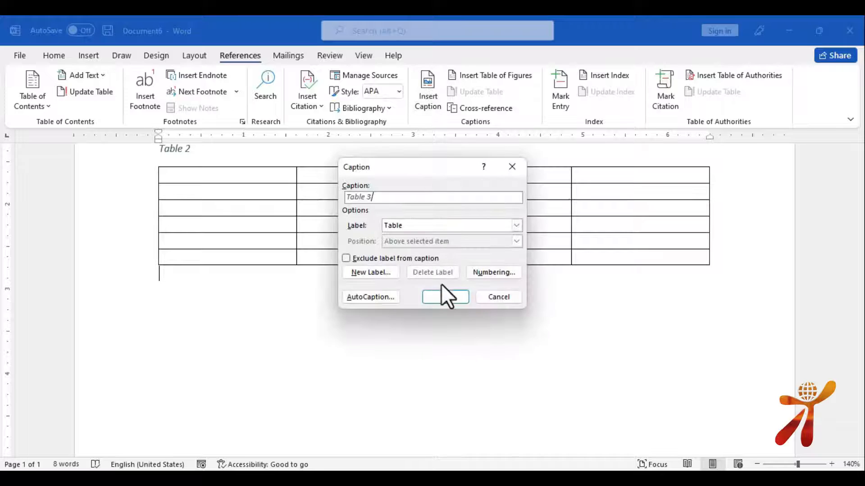
pyautogui.click(444, 296)
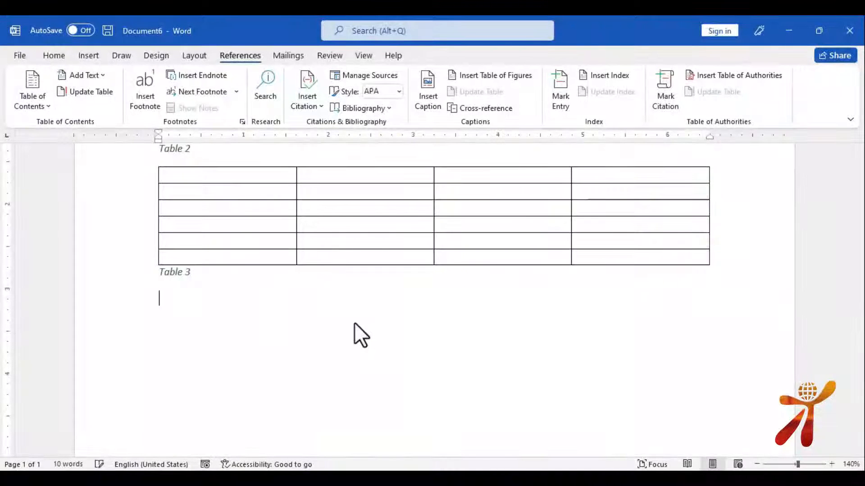
pyautogui.hotkey('alt', 'n')
pyautogui.press('t')
pyautogui.press('Down')
pyautogui.press('Down')
pyautogui.press('Down')
pyautogui.press('Down')
pyautogui.press('Right')
pyautogui.press('Right')
pyautogui.press('Right')
pyautogui.press('Return')
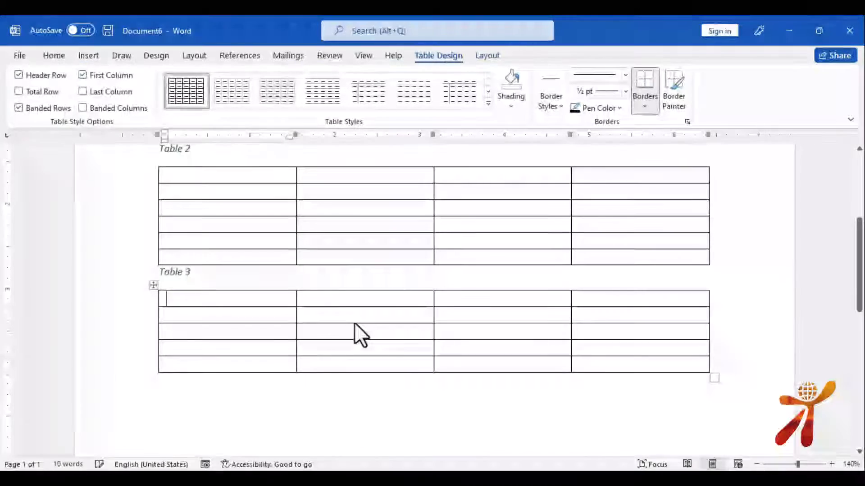
# Insert a page break before the Table 1 caption, leaving page 1 blank
pyautogui.scroll(5, 354, 315)
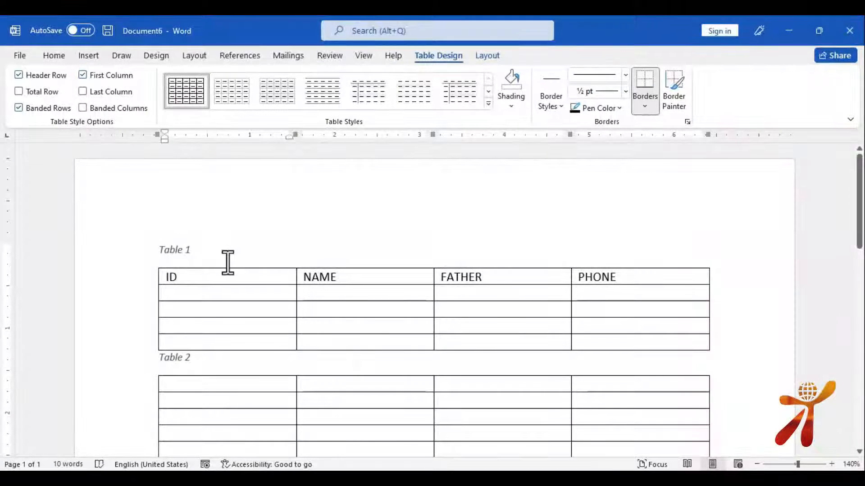
pyautogui.scroll(-6, 225, 397)
pyautogui.scroll(7, 165, 308)
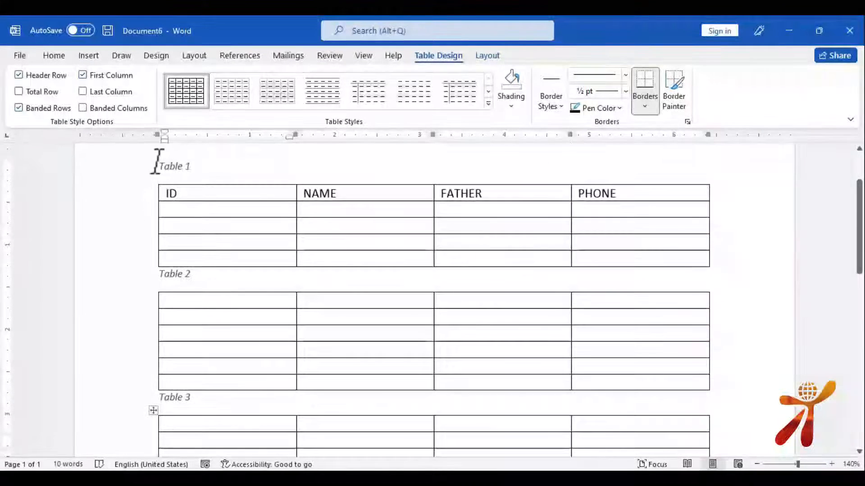
pyautogui.click(159, 250)
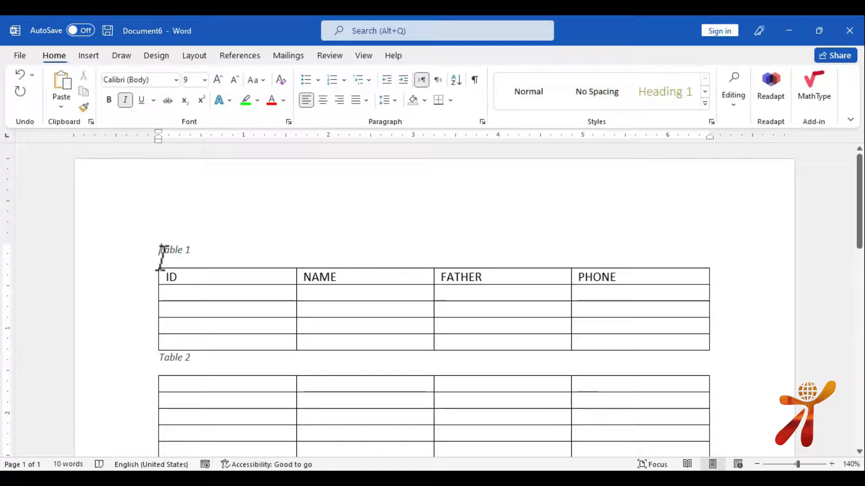
pyautogui.hotkey('ctrl', 'Return')
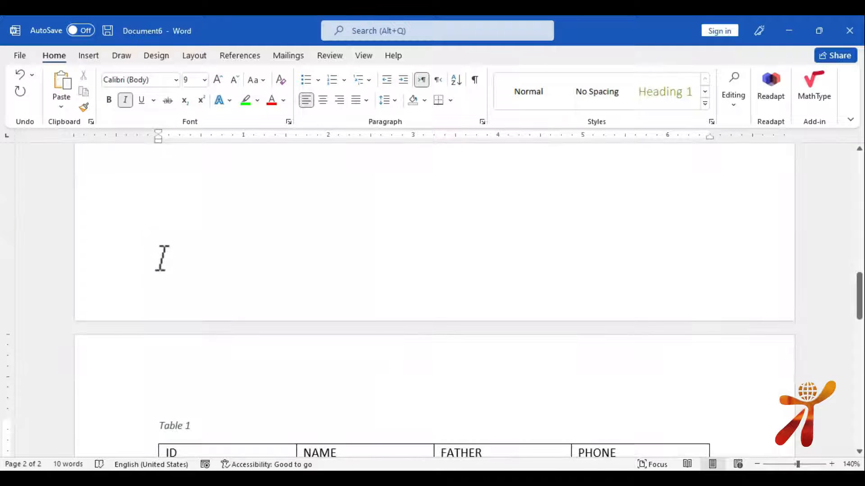
pyautogui.press('Up')
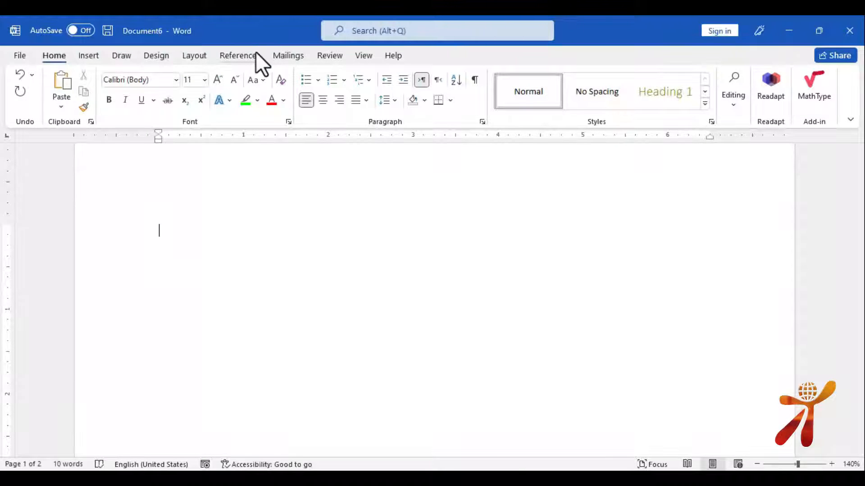
# Insert a default table of figures on blank page 1 listing Tables 1–3
pyautogui.click(256, 53)
pyautogui.click(510, 71)
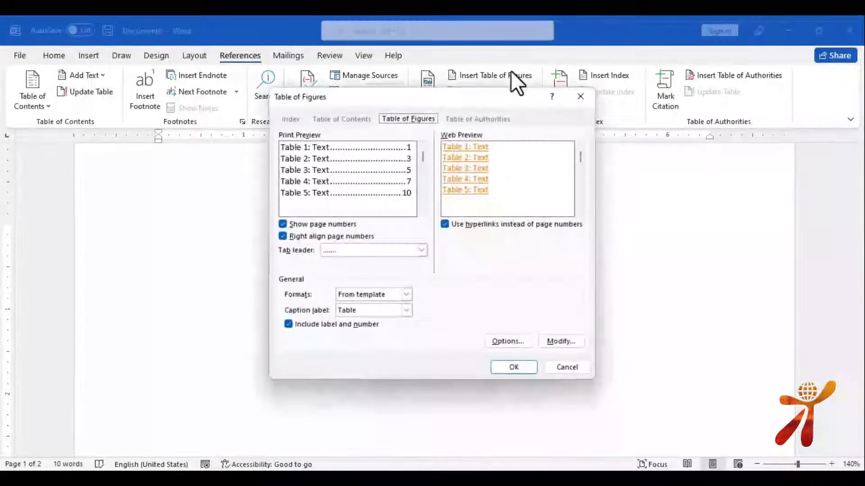
pyautogui.click(514, 367)
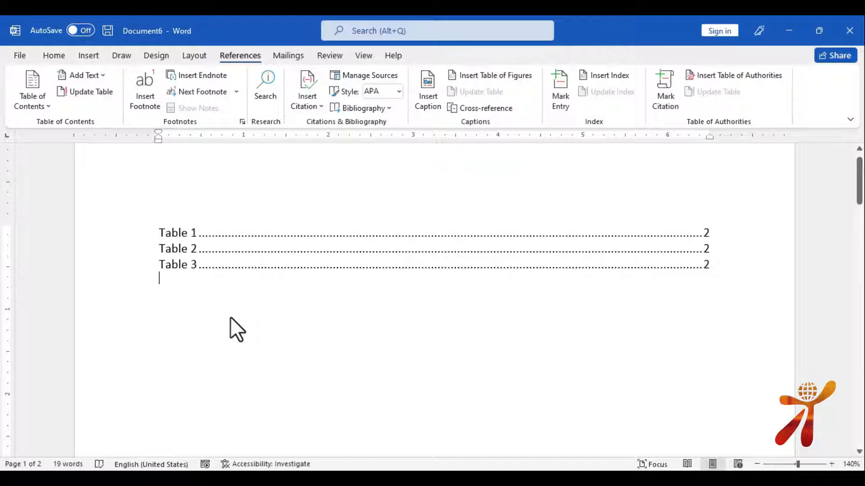
pyautogui.hotkey('ctrl', 'End')
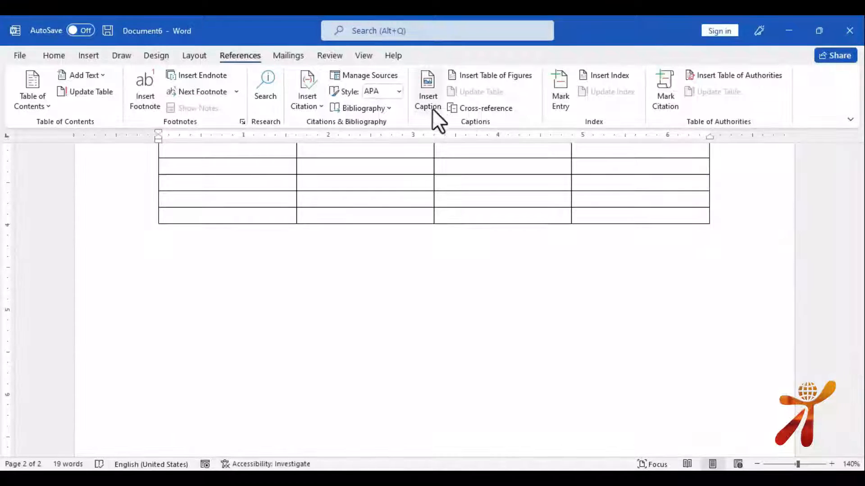
# Add a 'Table 4' caption followed by a 4-column, 5-row table
pyautogui.click(436, 85)
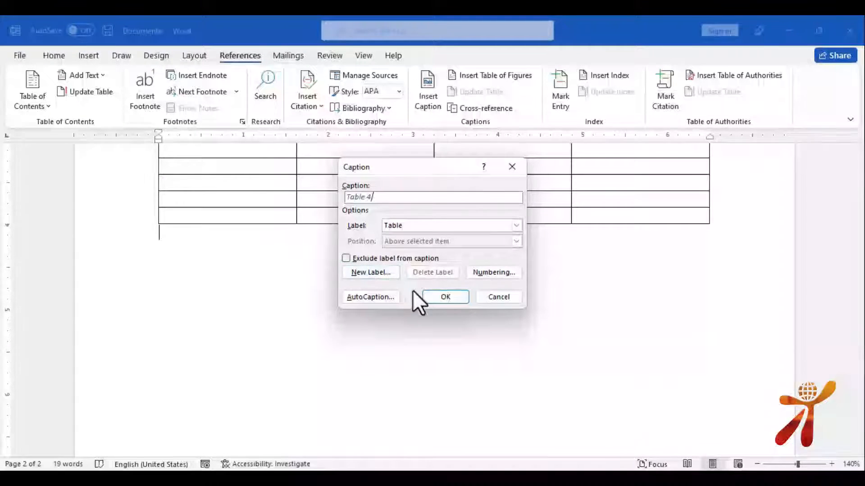
pyautogui.click(434, 298)
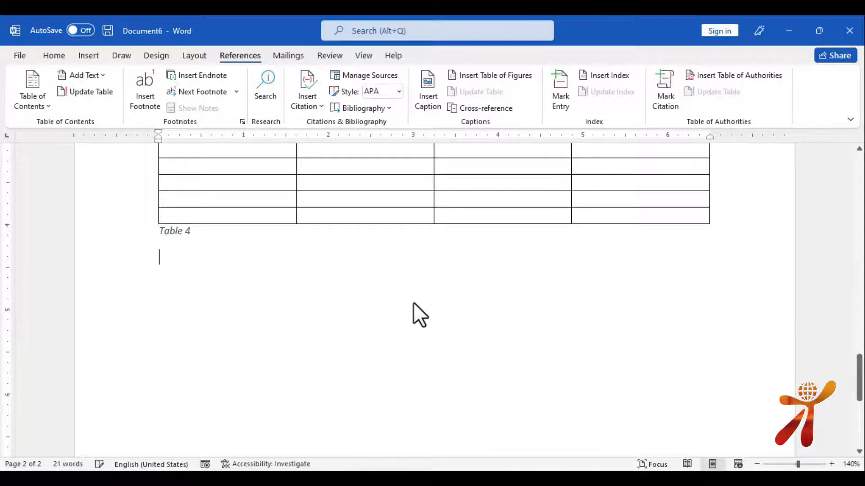
pyautogui.hotkey('alt', 'n')
pyautogui.press('t')
pyautogui.press('Down')
pyautogui.press('Down')
pyautogui.press('Down')
pyautogui.press('Down')
pyautogui.press('Right')
pyautogui.press('Right')
pyautogui.press('Right')
pyautogui.press('Return')
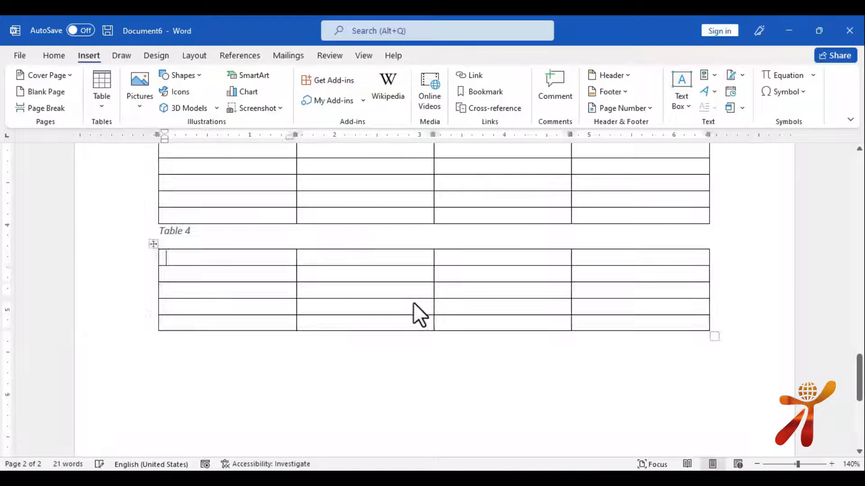
# Update the entire table of figures so it also lists Table 4
pyautogui.hotkey('ctrl', 'Home')
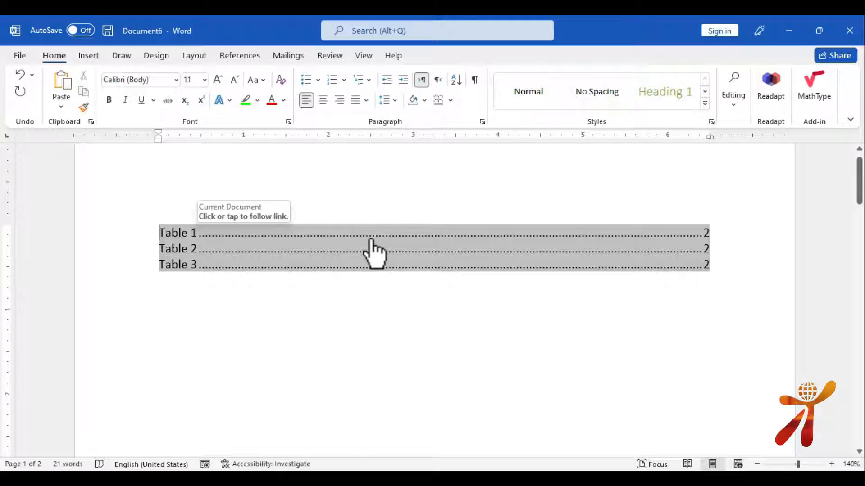
pyautogui.click(242, 53)
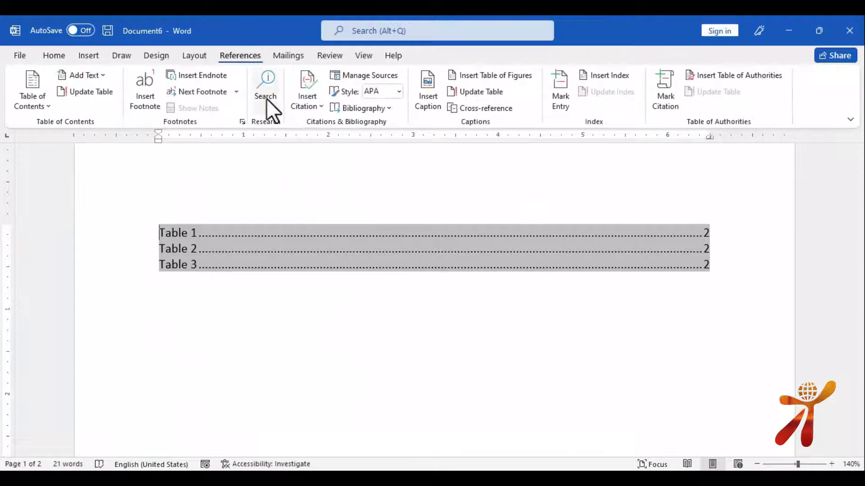
pyautogui.click(484, 91)
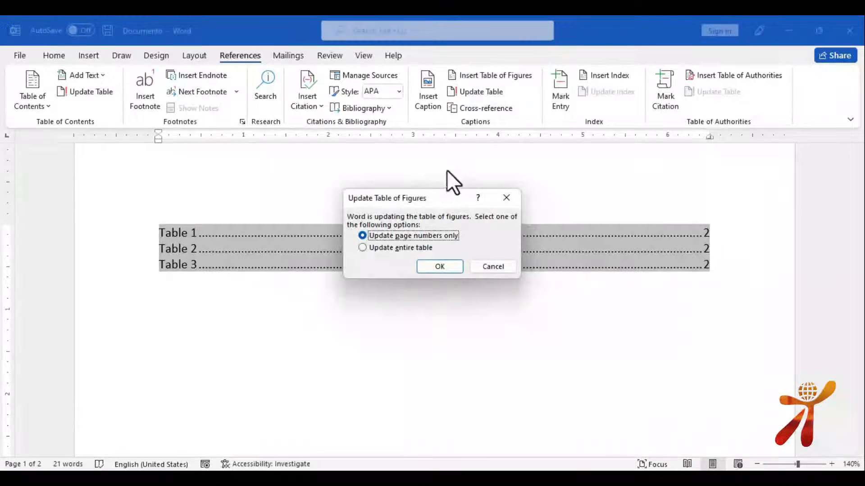
pyautogui.click(401, 247)
pyautogui.click(447, 267)
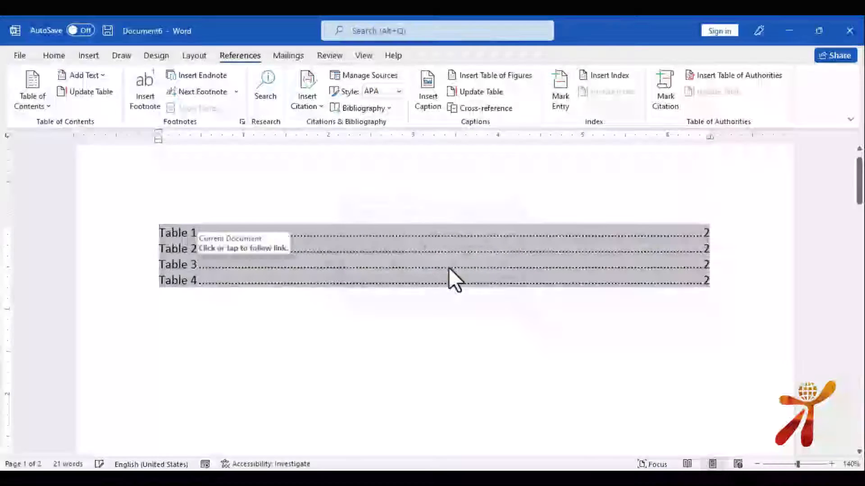
pyautogui.scroll(-10, 523, 301)
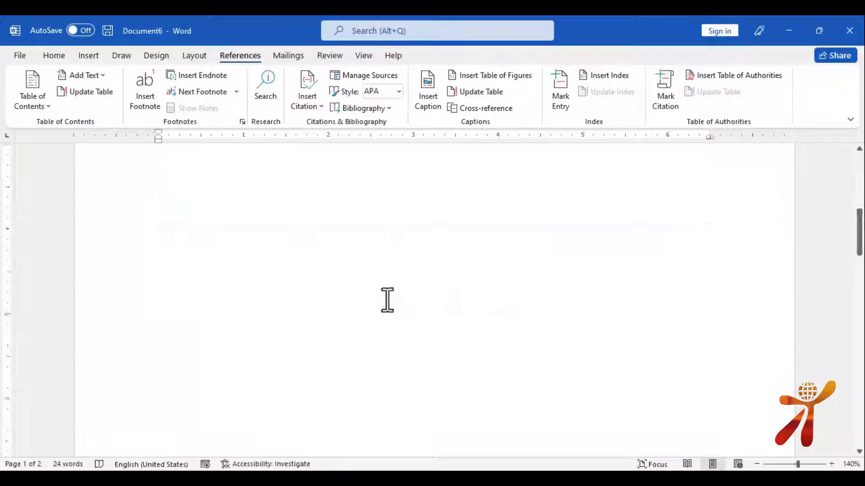
# Insert page breaks before the Table 2, Table 3 and Table 4 captions
pyautogui.scroll(-4, 264, 306)
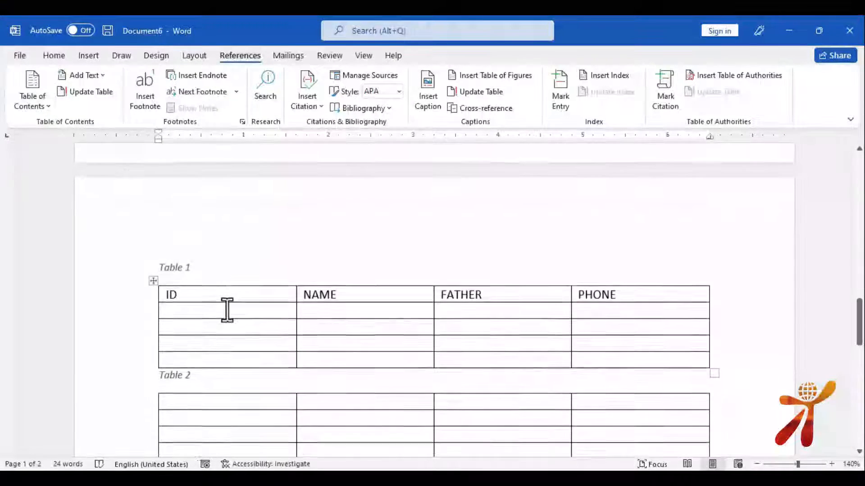
pyautogui.click(221, 391)
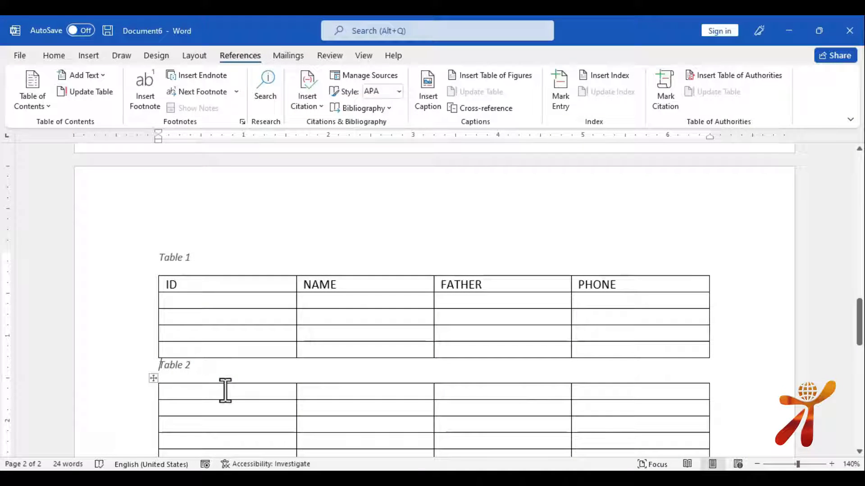
pyautogui.hotkey('ctrl', 'Return')
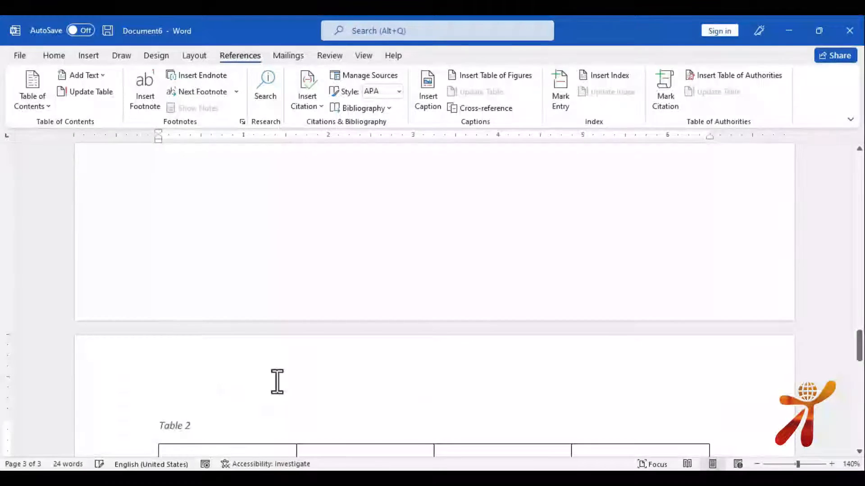
pyautogui.scroll(-4, 225, 332)
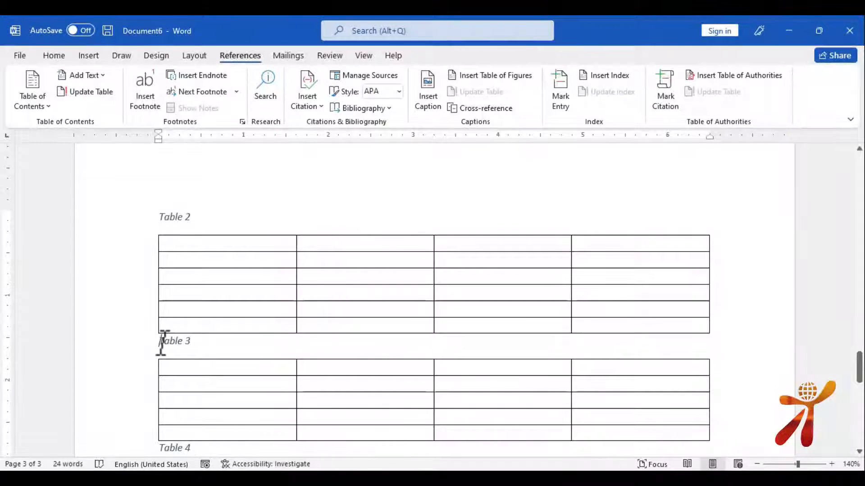
pyautogui.click(162, 342)
pyautogui.hotkey('ctrl', 'Return')
pyautogui.scroll(-4, 162, 344)
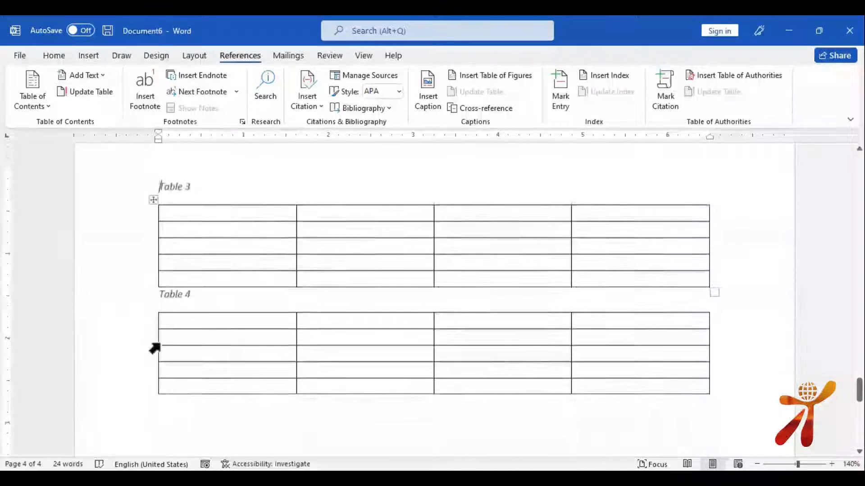
pyautogui.click(158, 284)
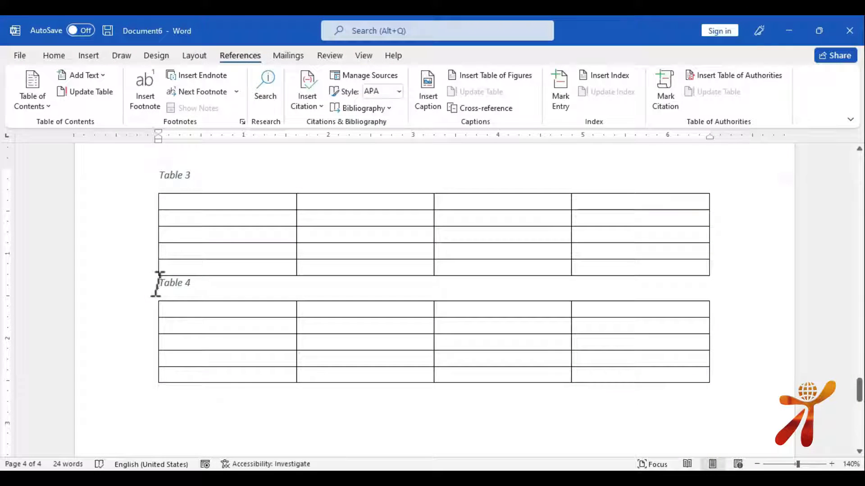
pyautogui.hotkey('ctrl', 'Return')
pyautogui.scroll(-5, 251, 271)
pyautogui.scroll(10, 249, 272)
pyautogui.scroll(6, 249, 271)
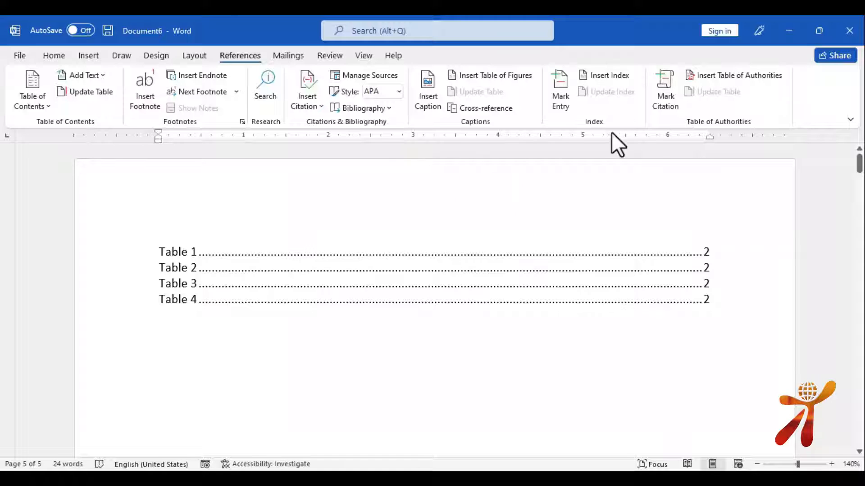
# Update the table of figures' page numbers only, giving Tables 1–4 pages 2, 3, 4, 5
pyautogui.click(502, 221)
pyautogui.rightClick(245, 261)
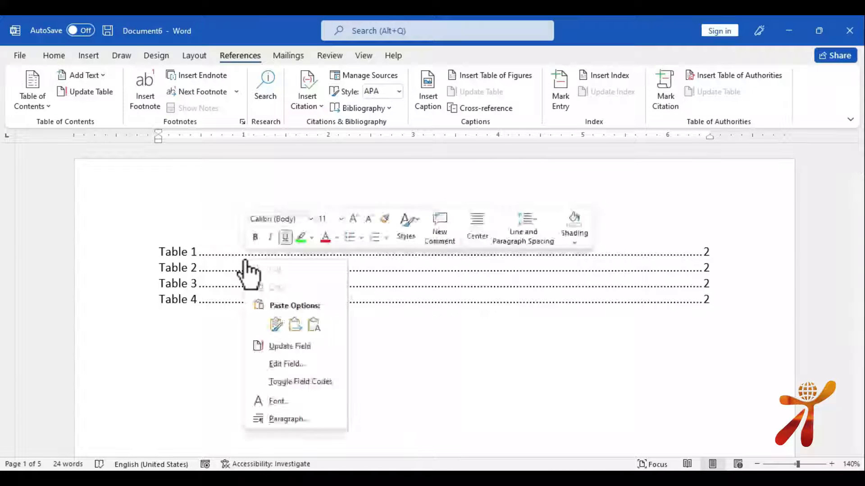
pyautogui.click(226, 258)
pyautogui.rightClick(226, 257)
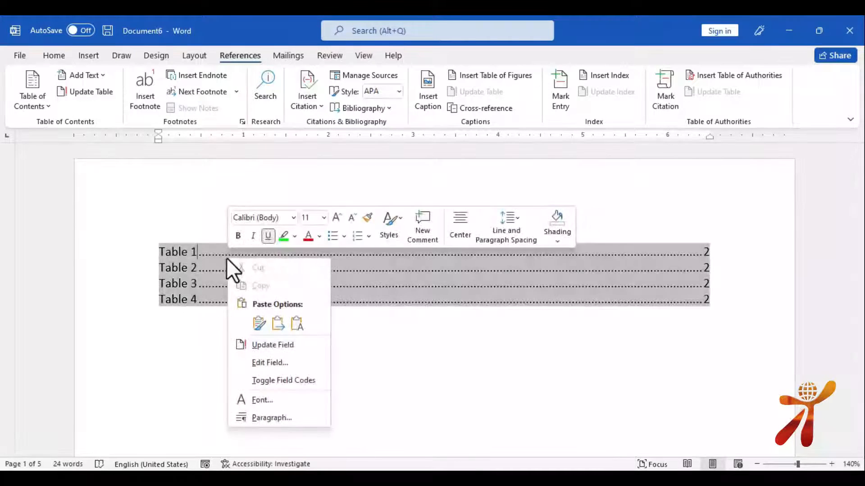
pyautogui.click(441, 366)
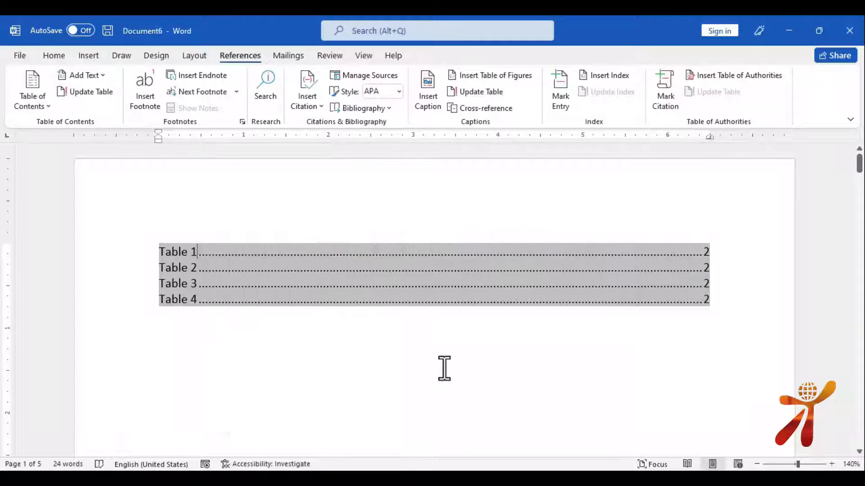
pyautogui.click(481, 89)
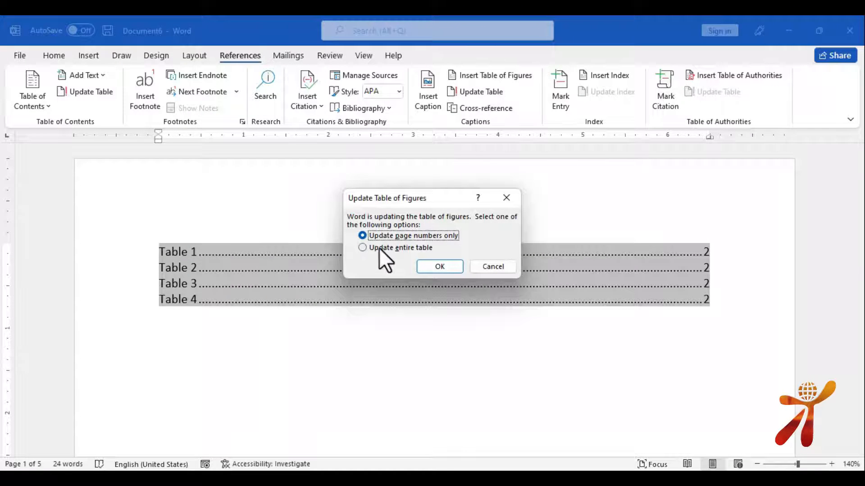
pyautogui.click(440, 267)
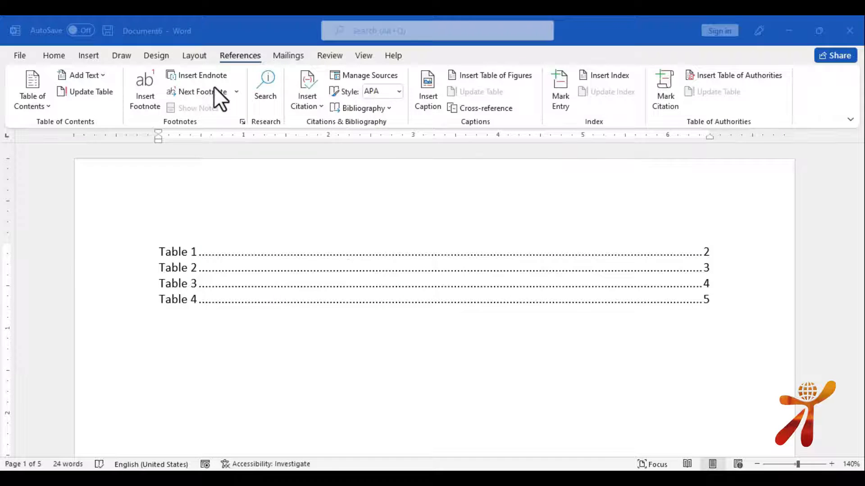
pyautogui.scroll(-3, 404, 263)
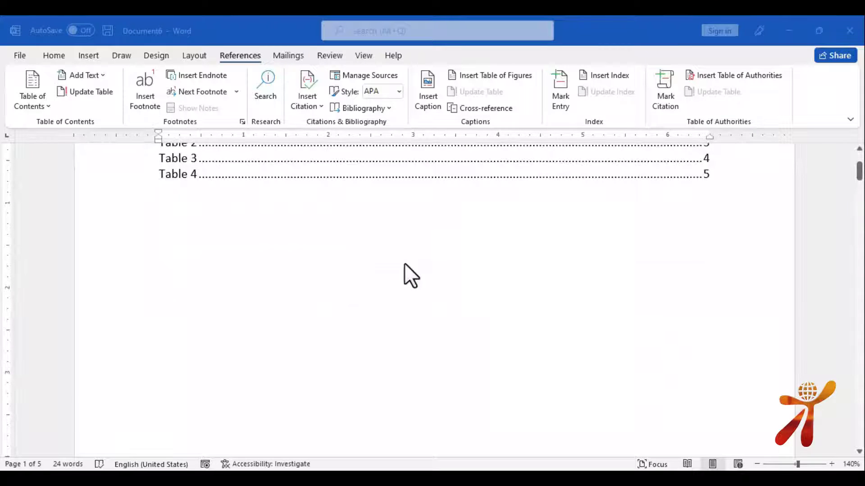
pyautogui.click(486, 108)
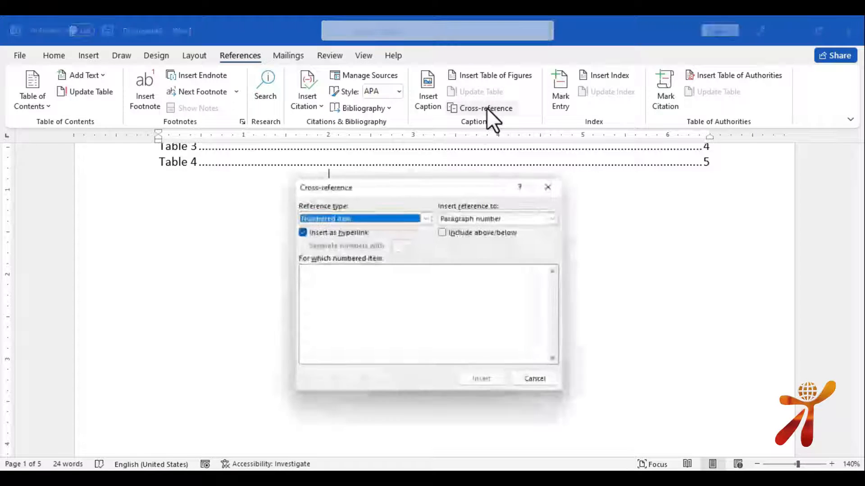
pyautogui.click(428, 216)
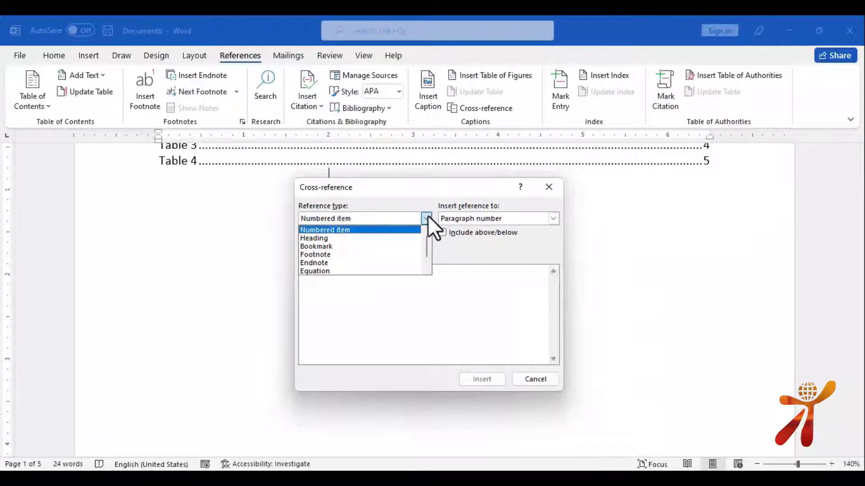
pyautogui.scroll(-1, 395, 226)
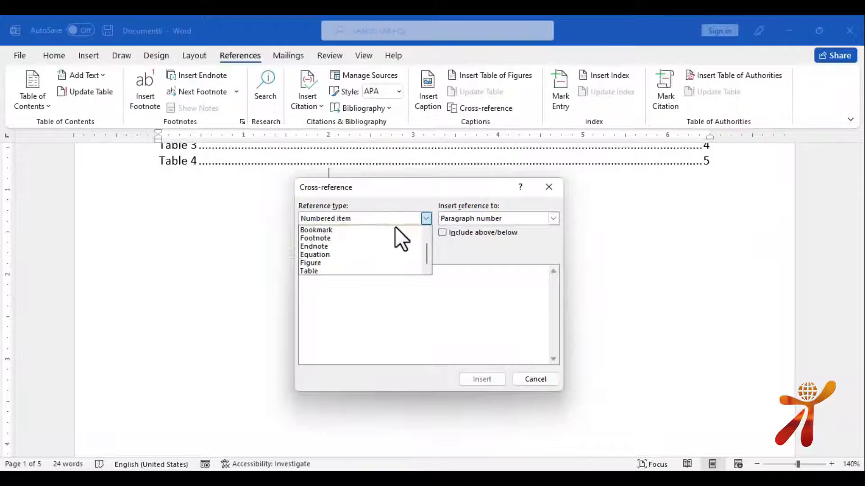
pyautogui.click(322, 272)
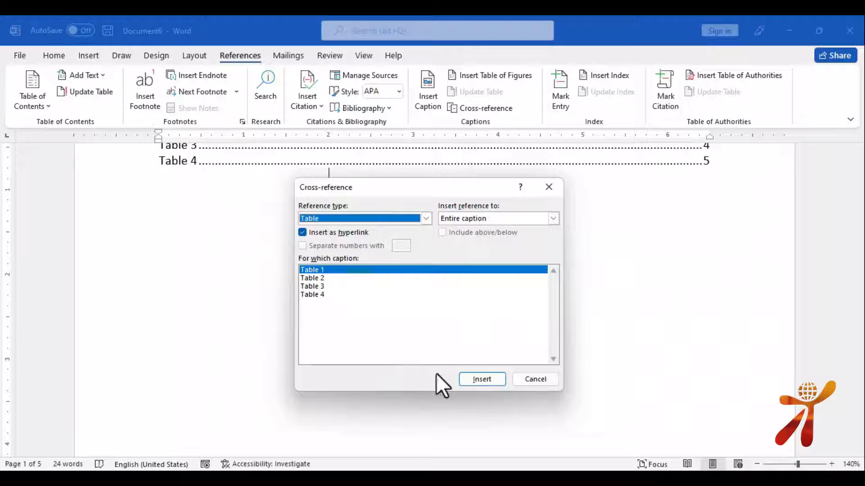
pyautogui.click(544, 379)
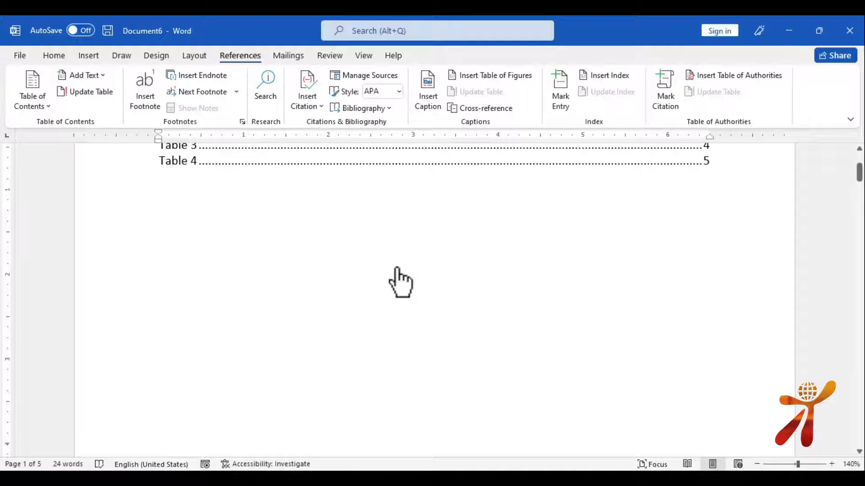
pyautogui.hotkey('ctrl', 'n')
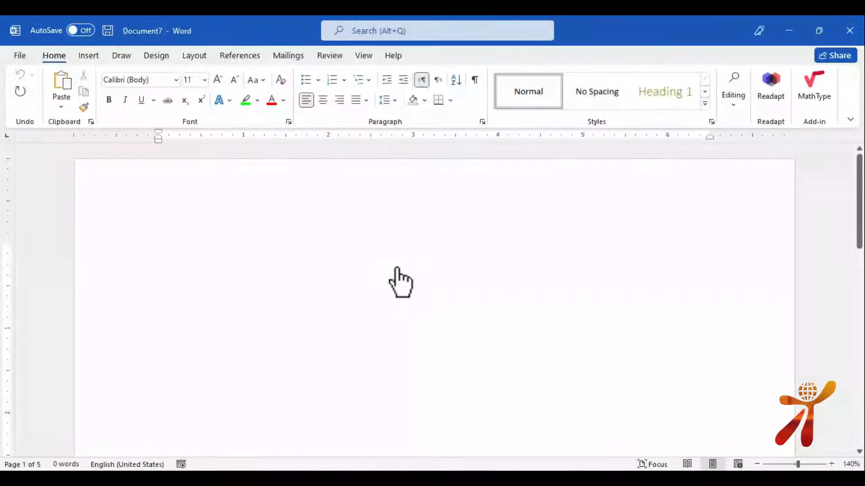
# Generate sample paragraphs with =RAND() and open the Mark Index Entry dialog
pyautogui.write('=RAND')
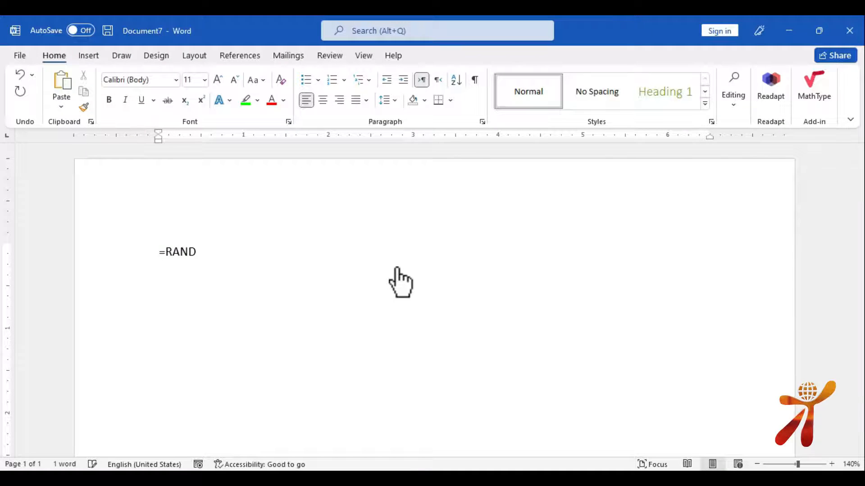
pyautogui.write('()')
pyautogui.press('Return')
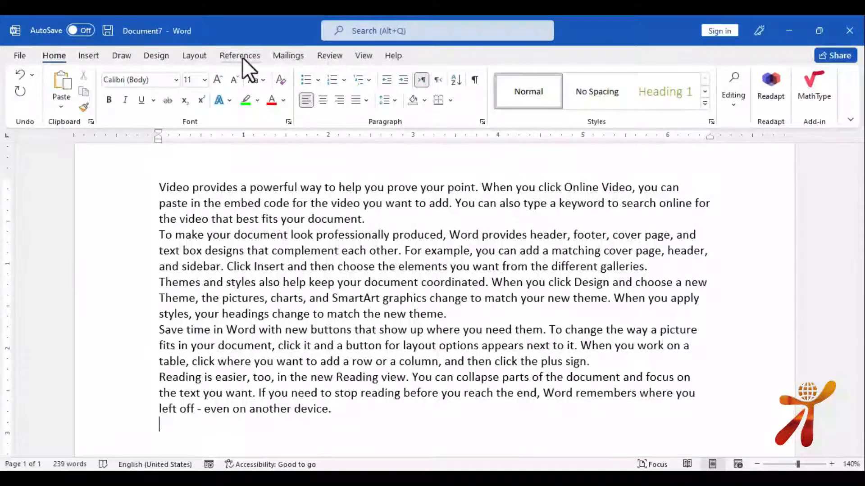
pyautogui.click(243, 56)
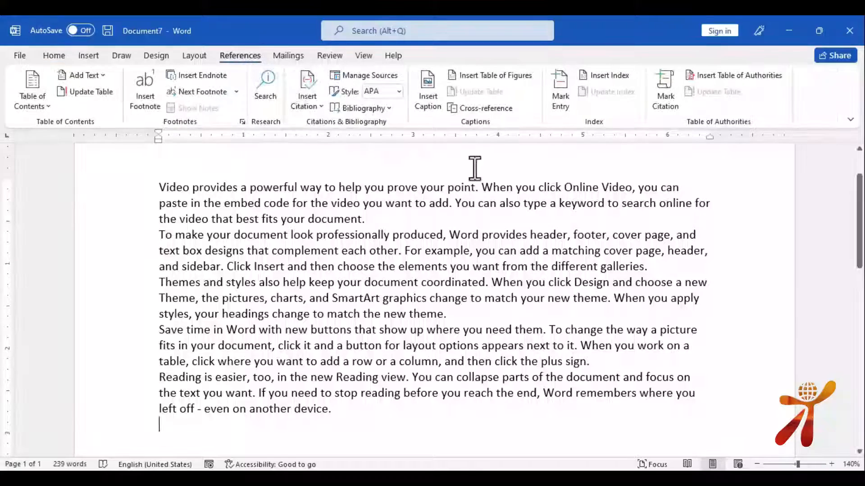
pyautogui.click(561, 90)
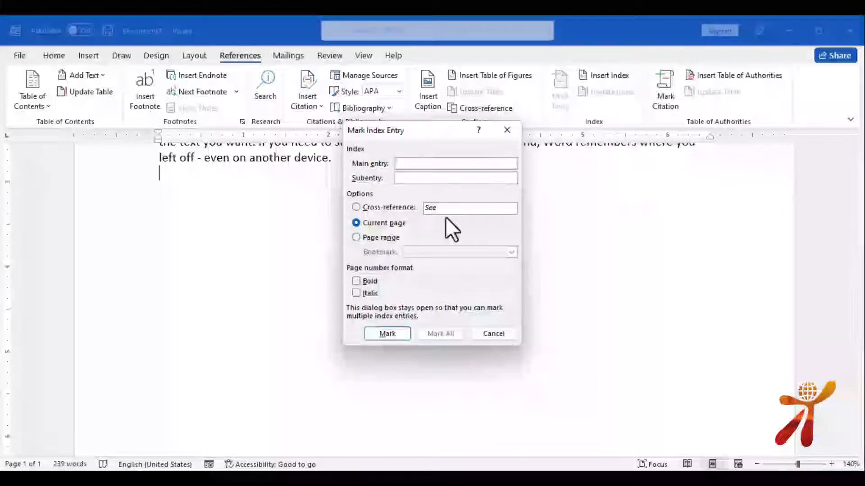
pyautogui.click(288, 279)
pyautogui.scroll(4, 292, 280)
pyautogui.scroll(2, 291, 281)
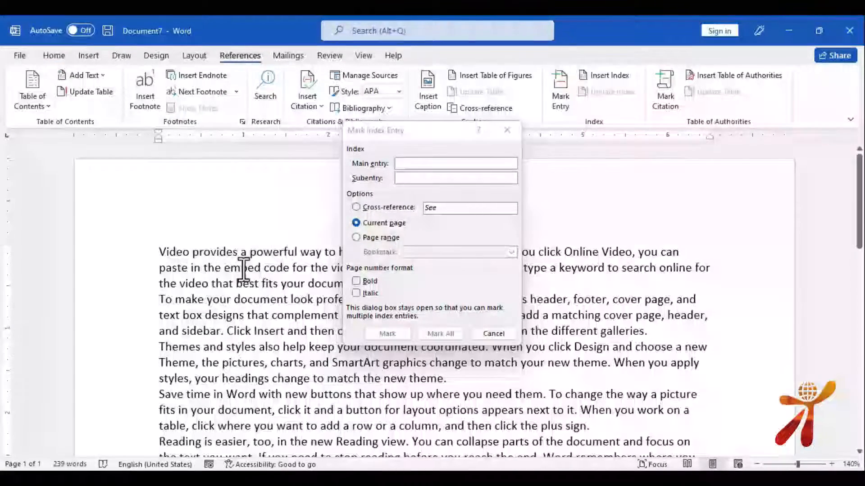
# Mark provides, cover, headings and easier as main index entries
pyautogui.moveTo(193, 251); pyautogui.dragTo(238, 251)
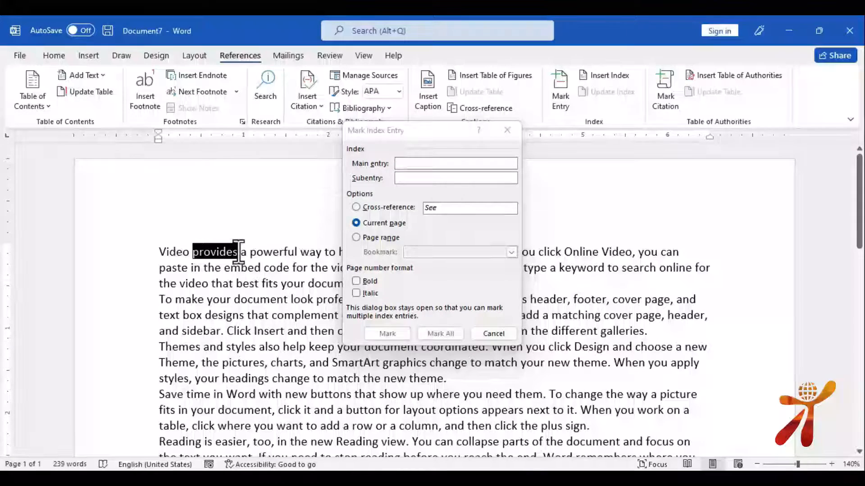
pyautogui.click(464, 167)
pyautogui.click(387, 333)
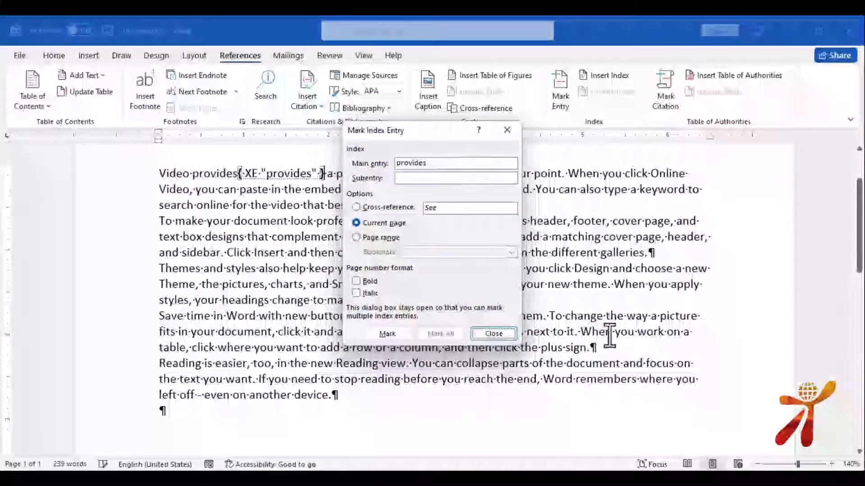
pyautogui.click(642, 221)
pyautogui.moveTo(637, 221); pyautogui.dragTo(607, 223)
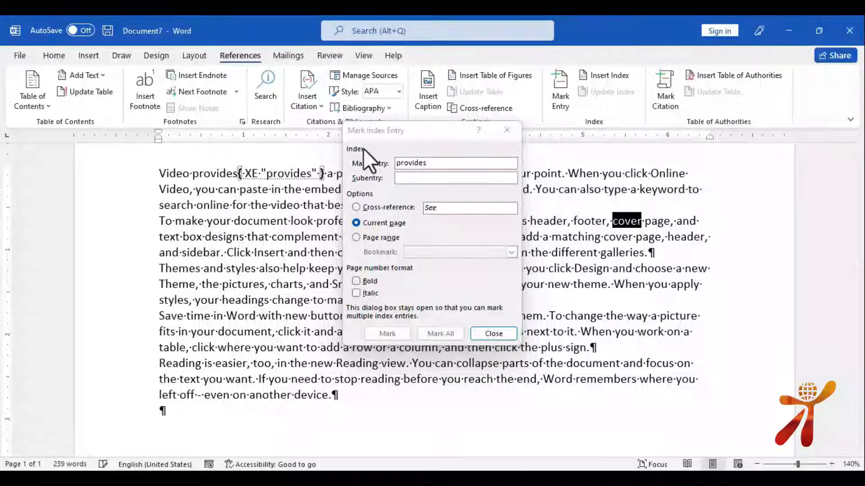
pyautogui.click(413, 161)
pyautogui.click(387, 333)
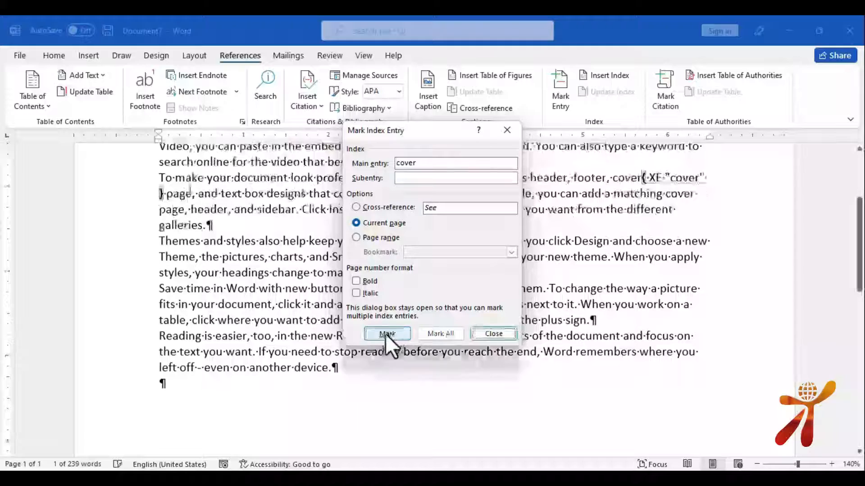
pyautogui.moveTo(269, 252); pyautogui.dragTo(223, 256)
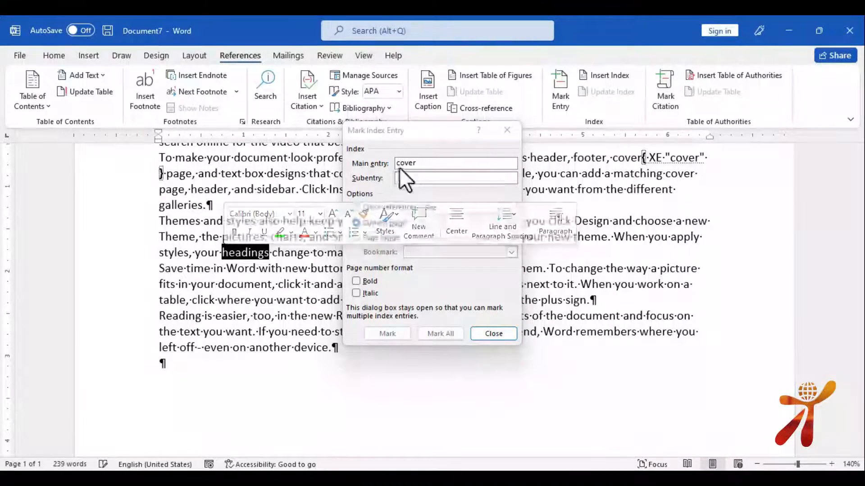
pyautogui.click(405, 168)
pyautogui.click(379, 334)
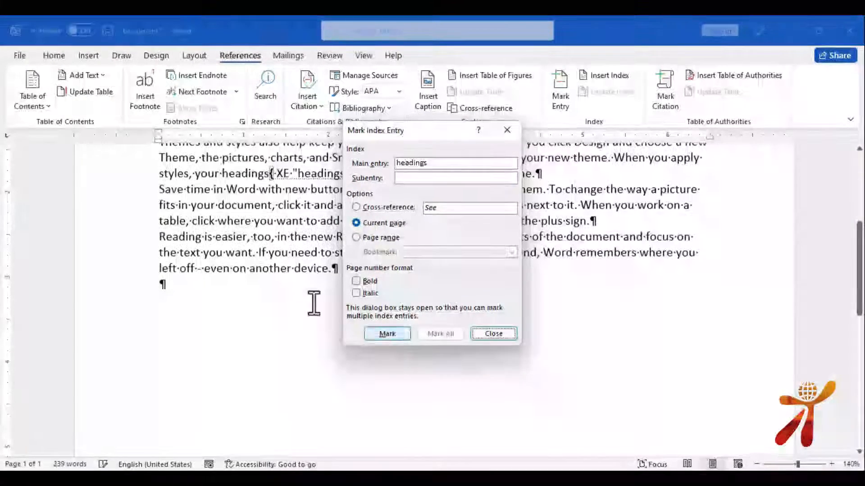
pyautogui.click(245, 243)
pyautogui.moveTo(248, 239); pyautogui.dragTo(215, 239)
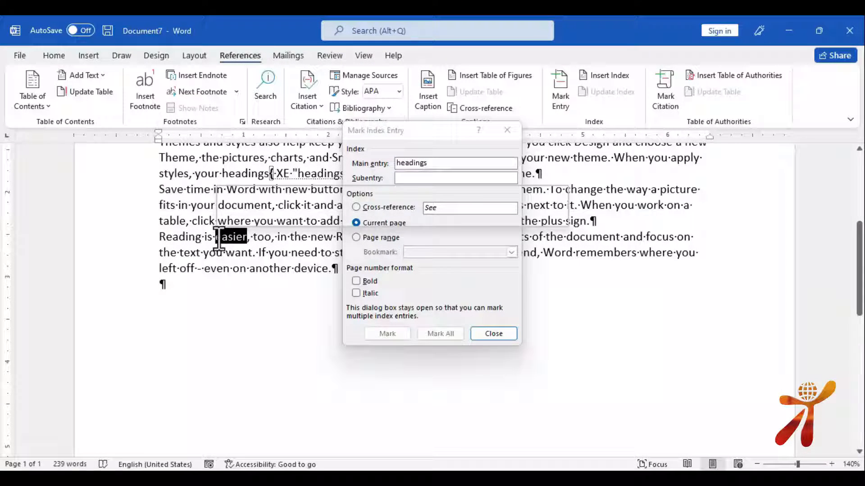
pyautogui.click(429, 160)
pyautogui.click(394, 329)
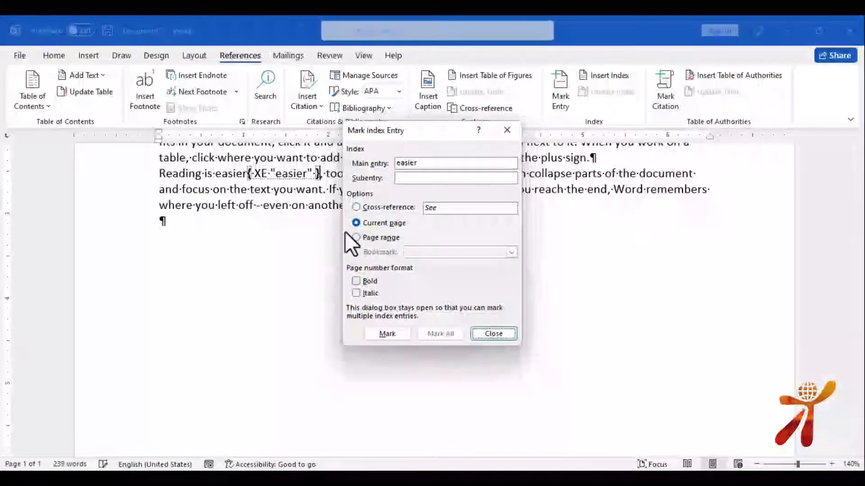
# Try selecting even and left, then close the Mark Index Entry dialog
pyautogui.click(269, 207)
pyautogui.moveTo(288, 205); pyautogui.dragTo(263, 207)
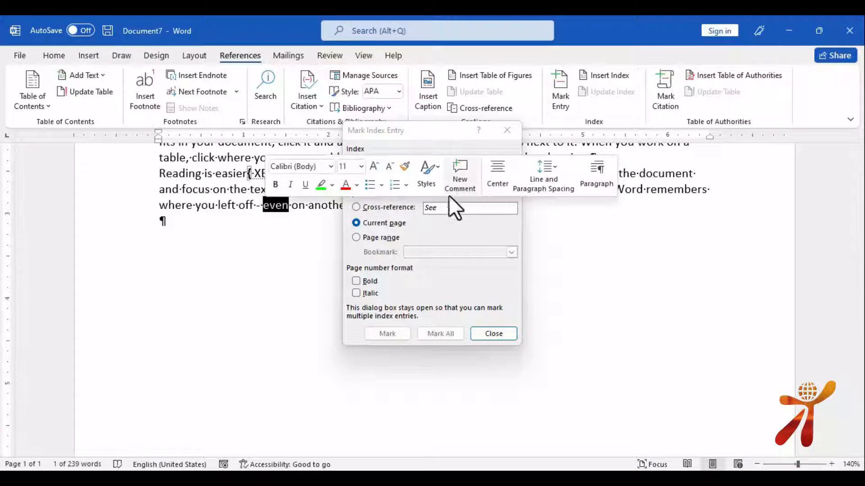
pyautogui.click(571, 245)
pyautogui.click(406, 164)
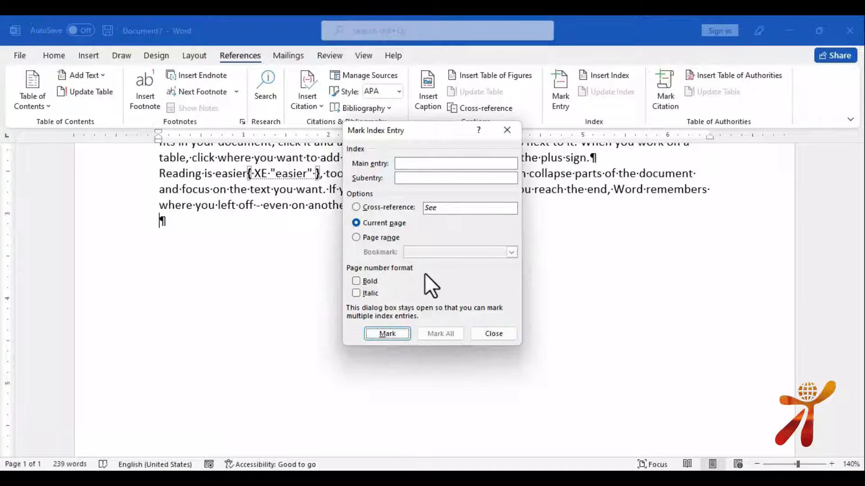
pyautogui.click(237, 207)
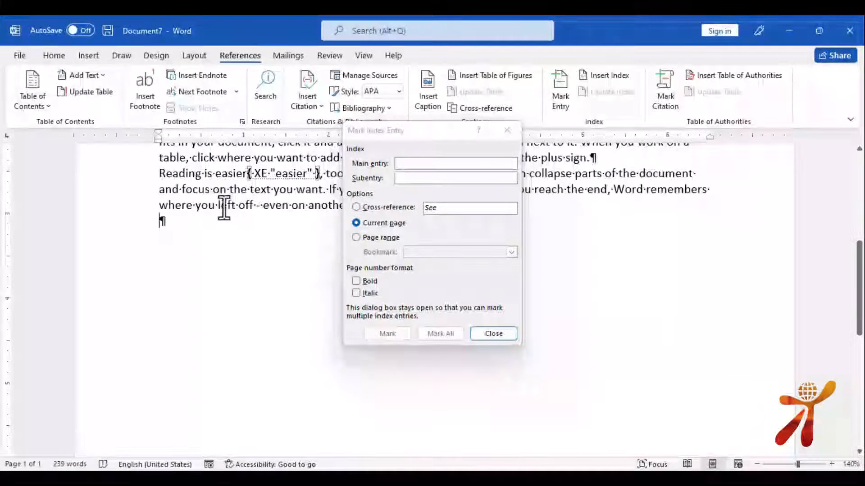
pyautogui.doubleClick(233, 206)
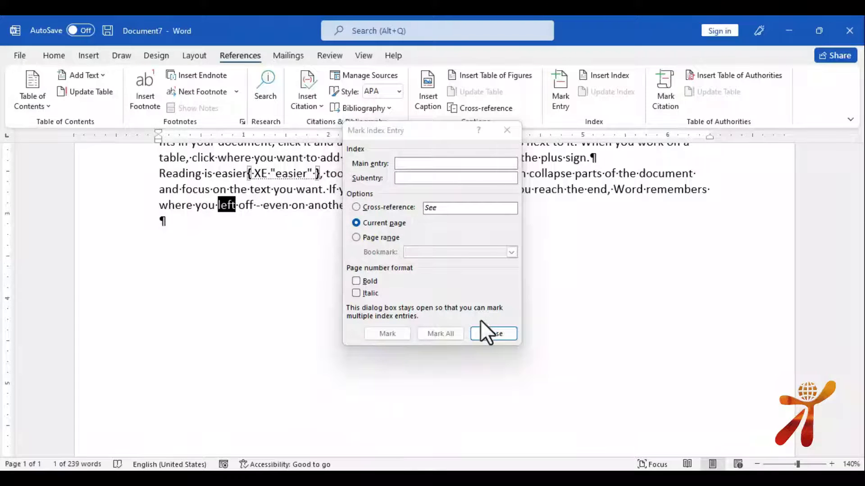
pyautogui.click(489, 333)
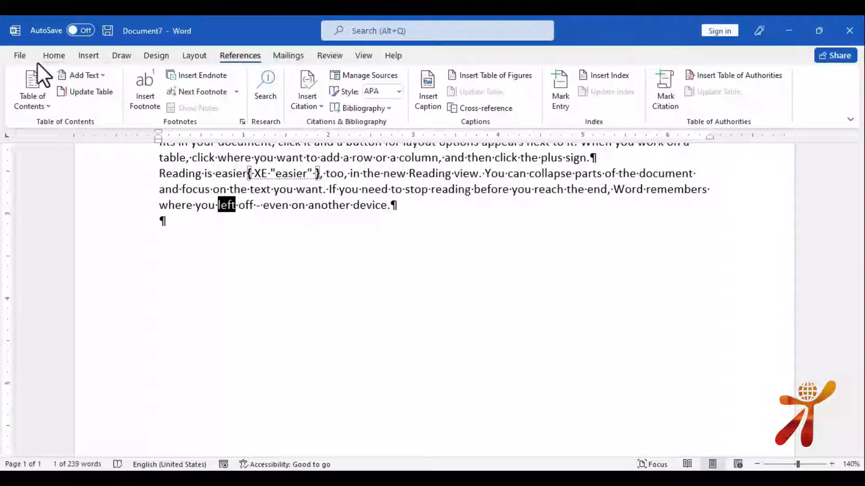
pyautogui.moveTo(341, 208); pyautogui.dragTo(308, 208)
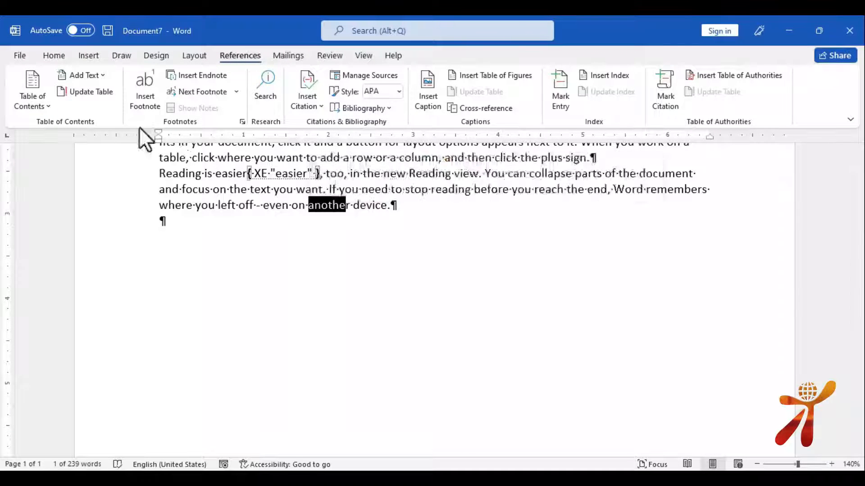
pyautogui.click(24, 58)
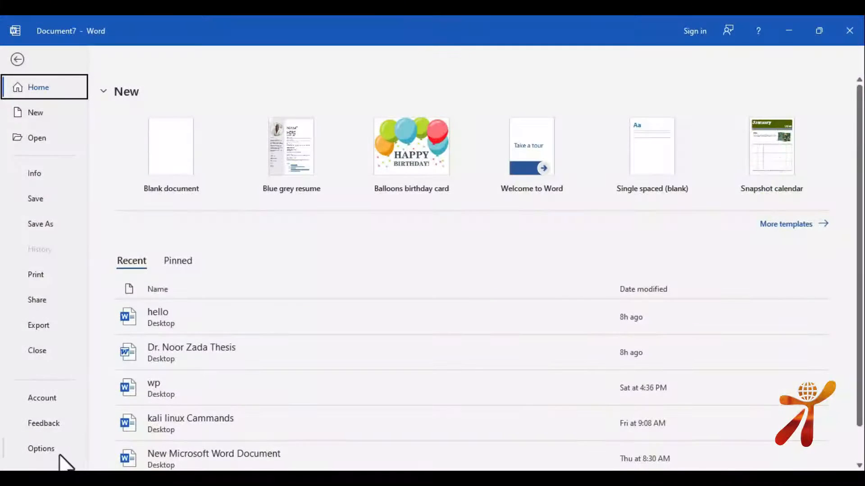
# Uncheck Show Mini Toolbar on selection in Word Options' General settings
pyautogui.click(50, 449)
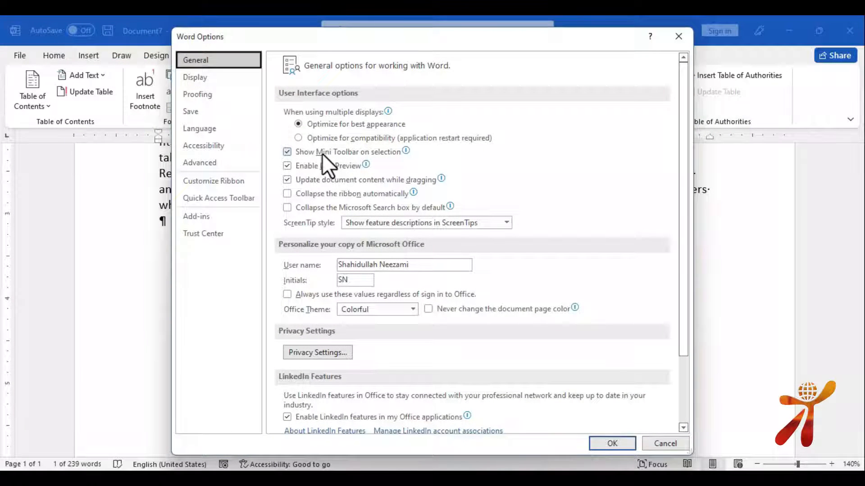
pyautogui.click(343, 152)
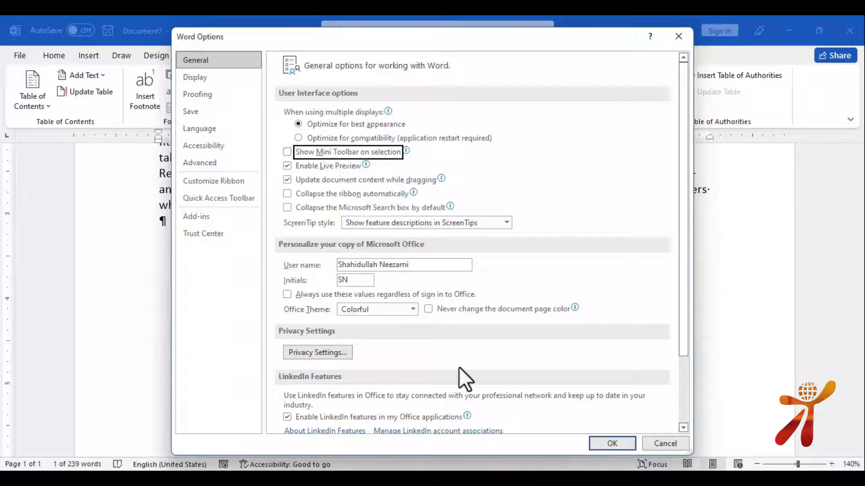
pyautogui.click(611, 444)
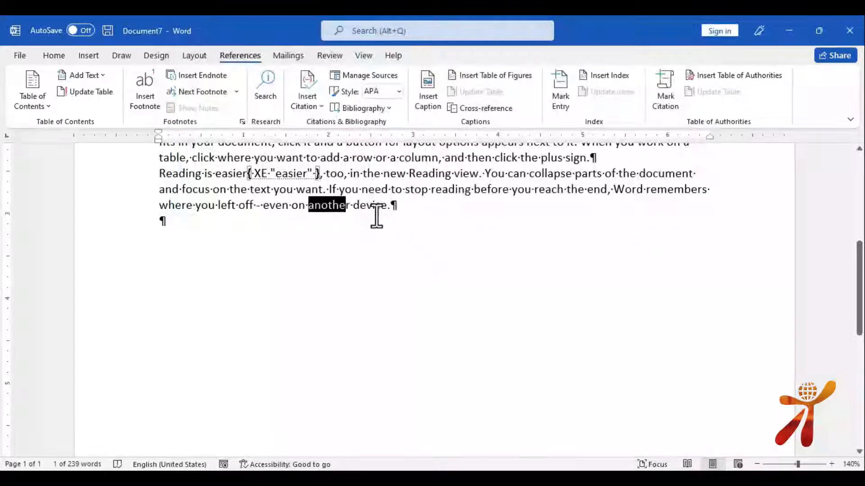
# Select the word device and open Mark Index Entry for it
pyautogui.moveTo(386, 206); pyautogui.dragTo(371, 208)
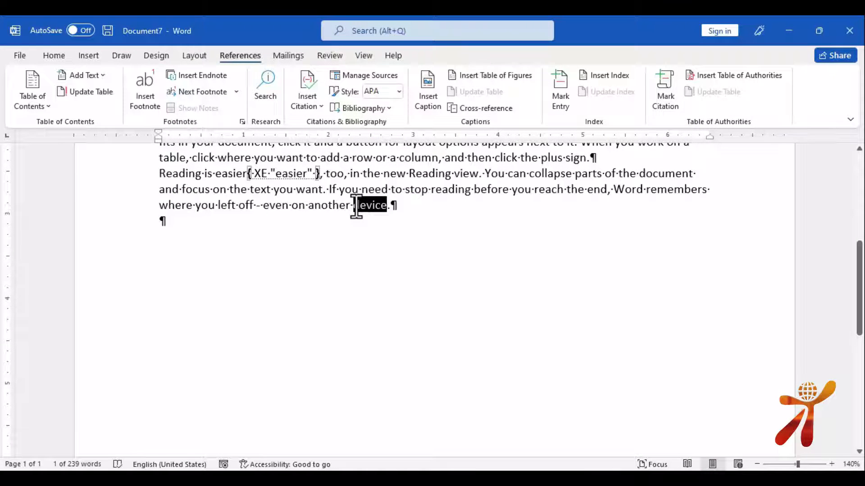
pyautogui.moveTo(356, 208); pyautogui.dragTo(353, 207)
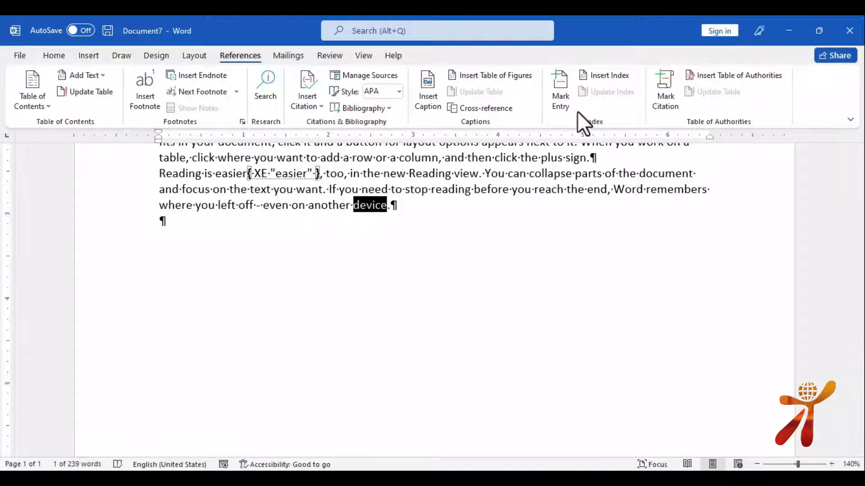
pyautogui.click(561, 90)
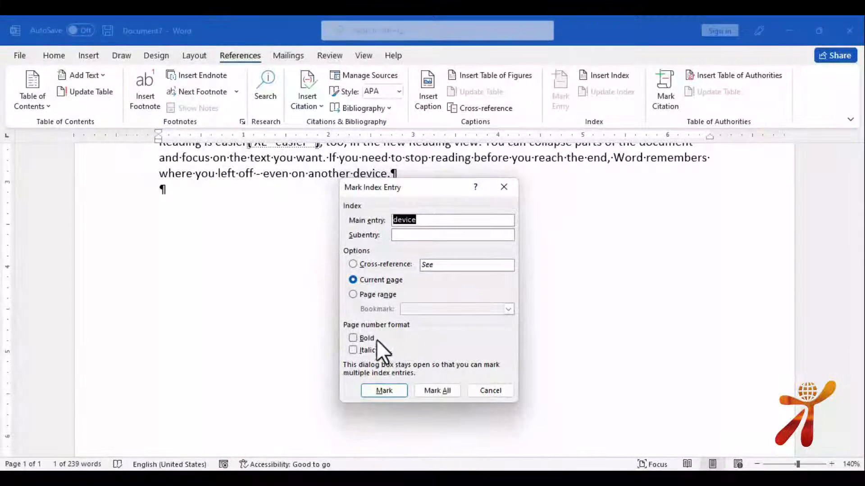
# Mark device as an index entry, hide formatting marks, and add a page break after the text
pyautogui.click(383, 391)
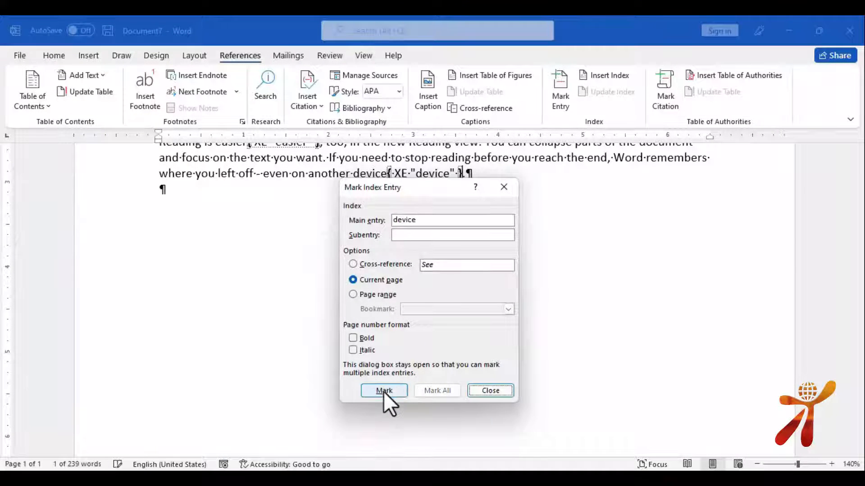
pyautogui.click(500, 392)
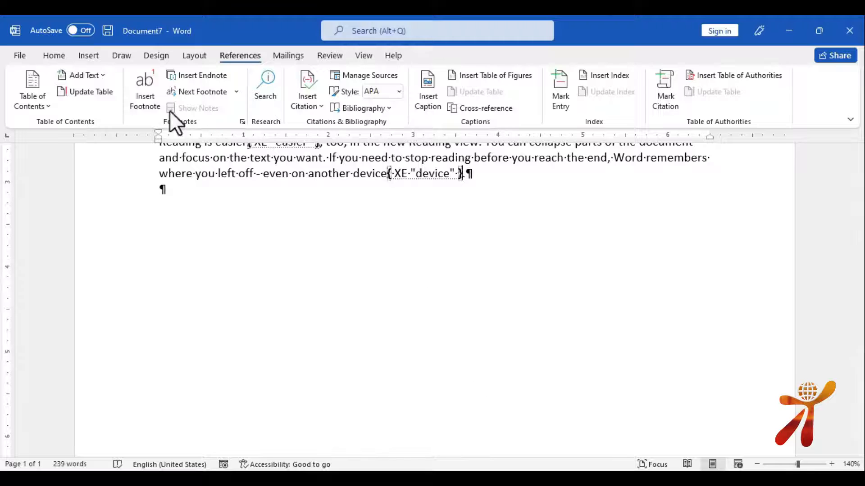
pyautogui.click(54, 55)
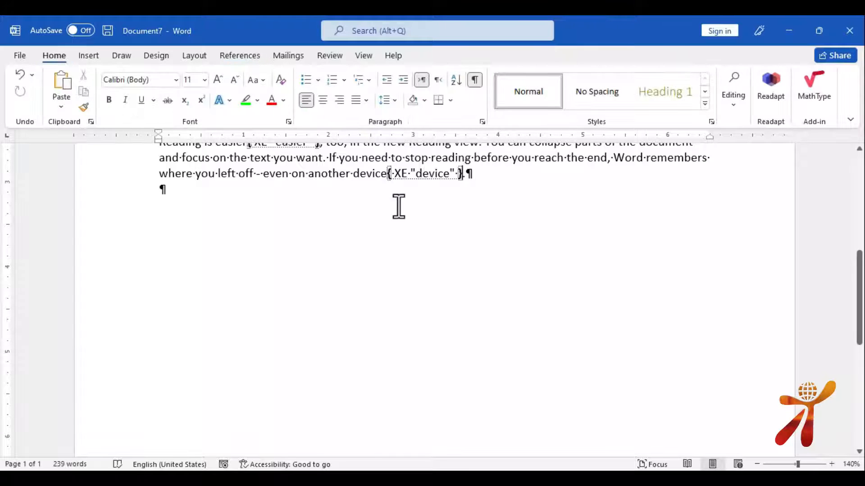
pyautogui.click(475, 81)
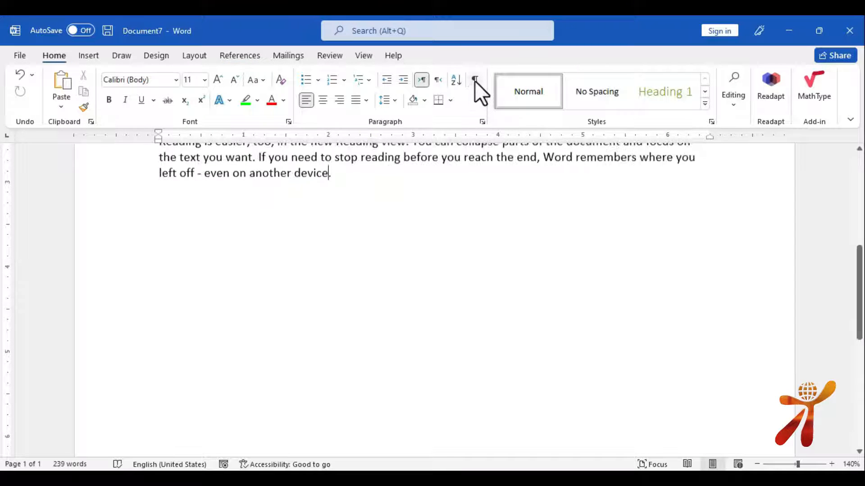
pyautogui.hotkey('ctrl', 'Return')
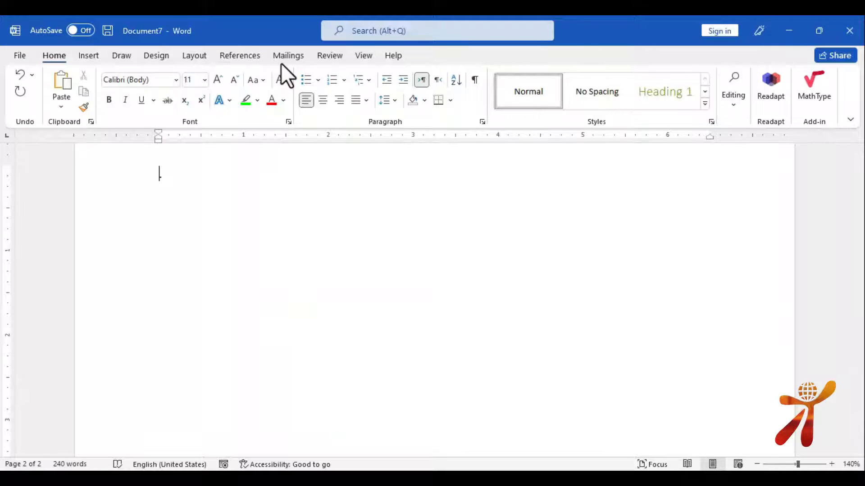
pyautogui.click(236, 55)
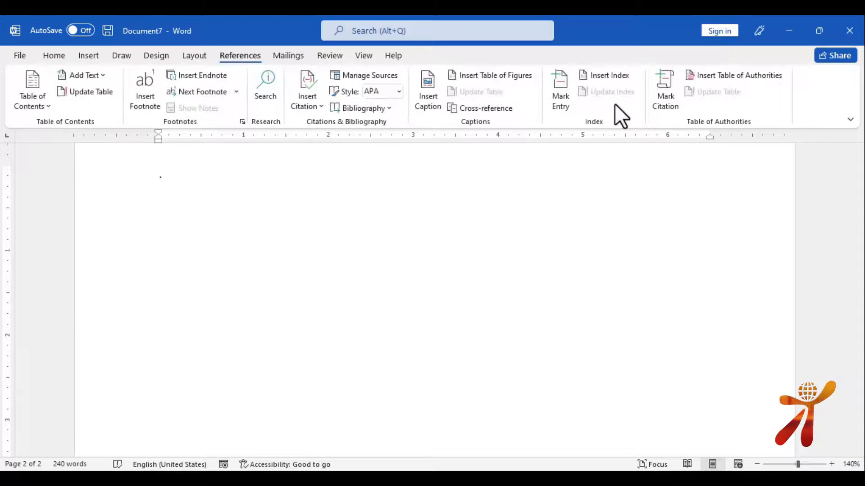
# Insert a Fancy-format index on page 2 listing cover, device, easier, headings and provides
pyautogui.click(616, 76)
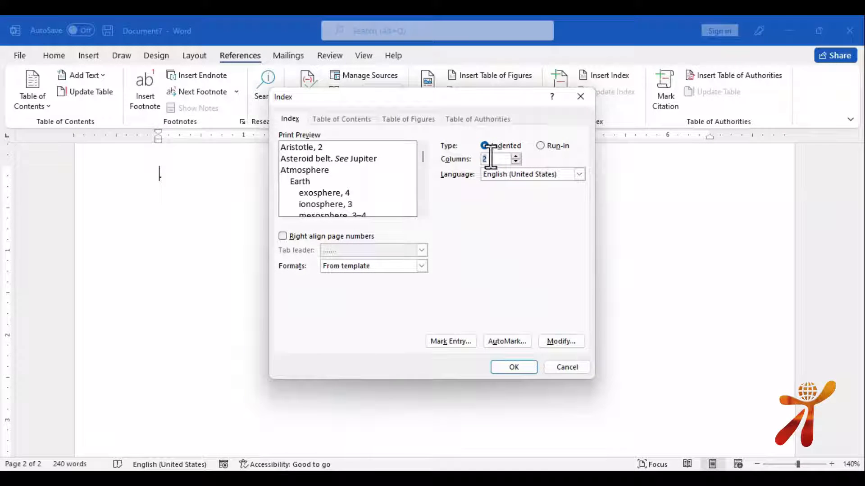
pyautogui.click(422, 266)
pyautogui.click(361, 285)
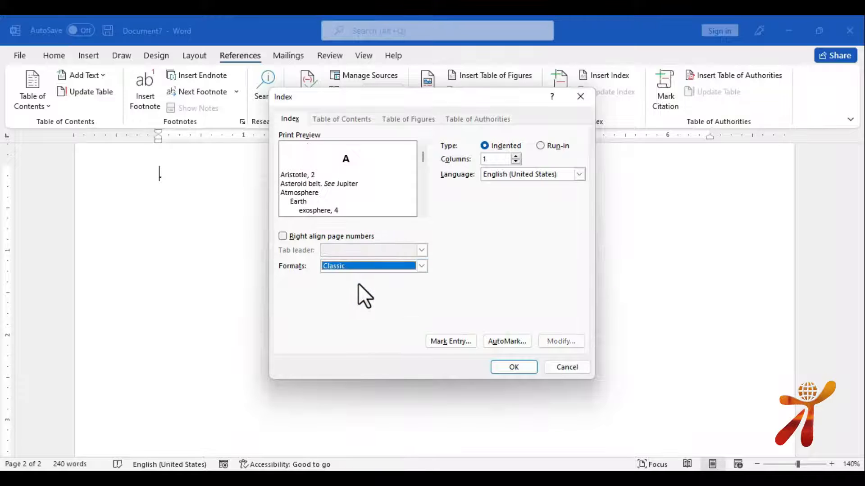
pyautogui.click(339, 265)
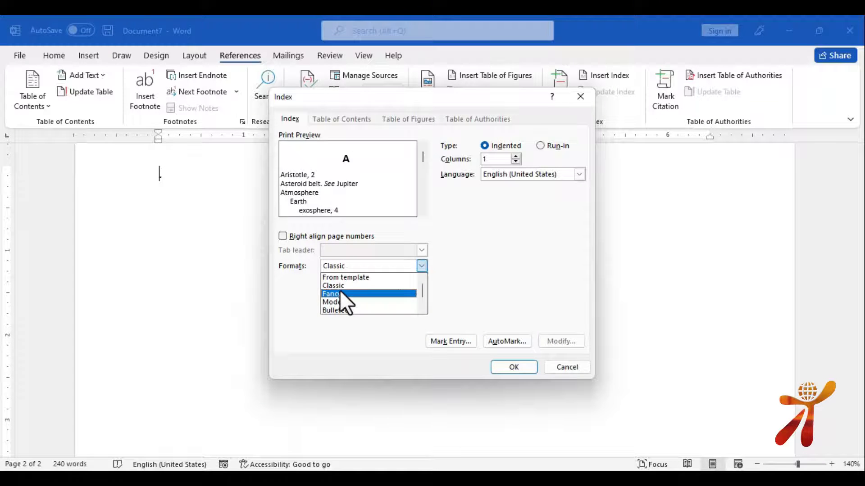
pyautogui.click(339, 293)
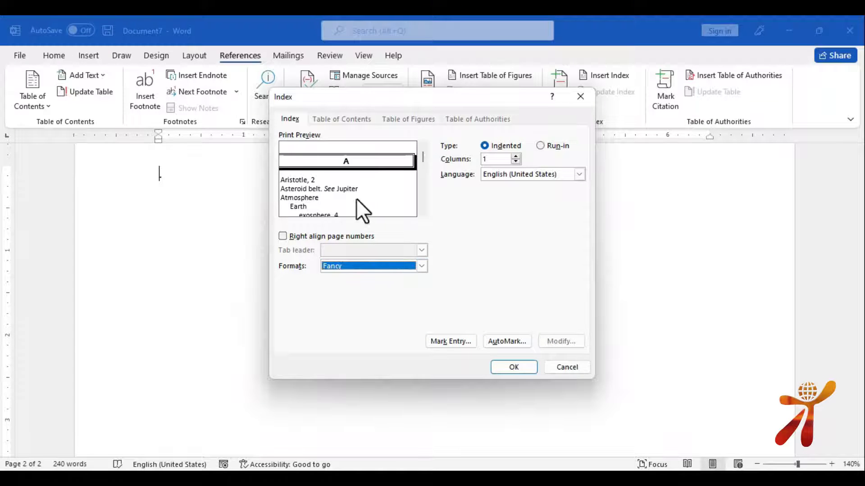
pyautogui.click(527, 371)
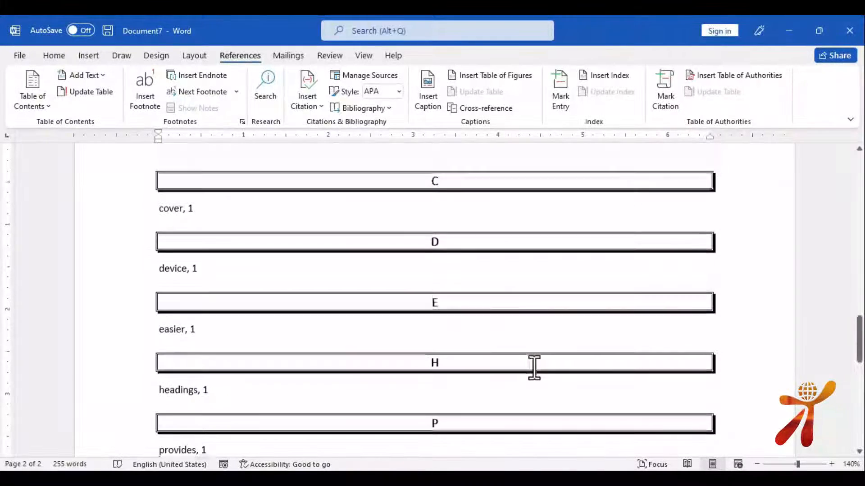
pyautogui.scroll(1, 491, 319)
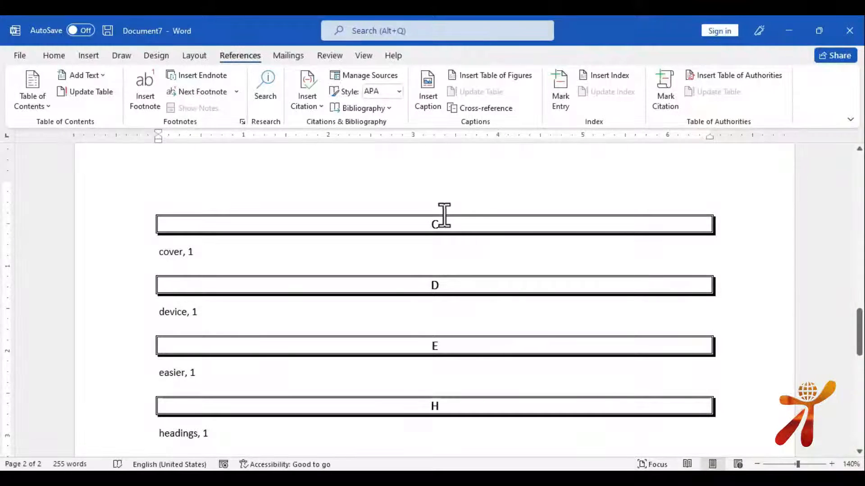
pyautogui.scroll(-2, 440, 247)
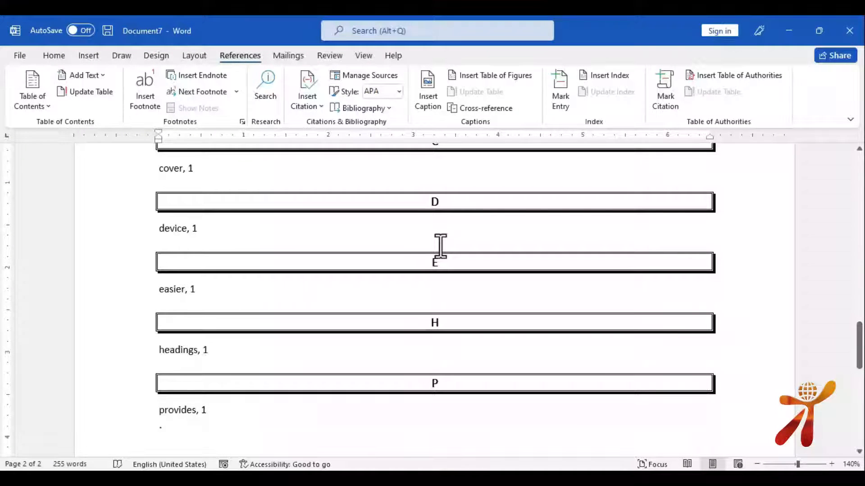
pyautogui.scroll(2, 438, 262)
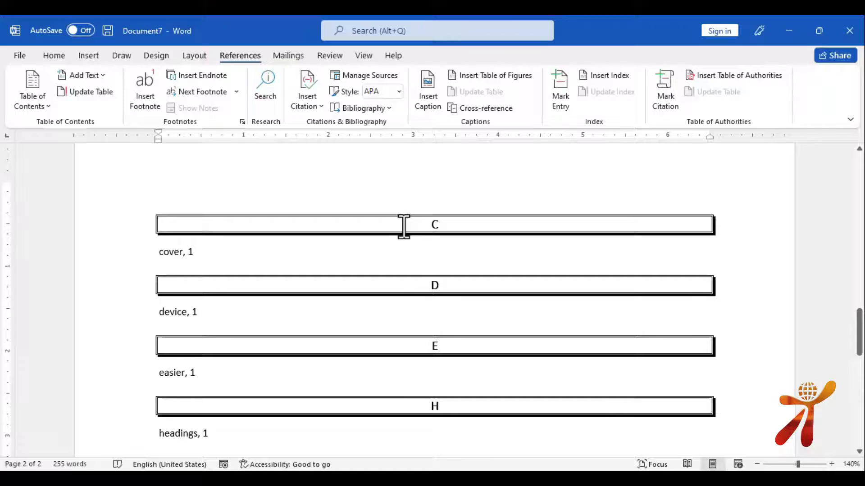
pyautogui.scroll(15, 403, 226)
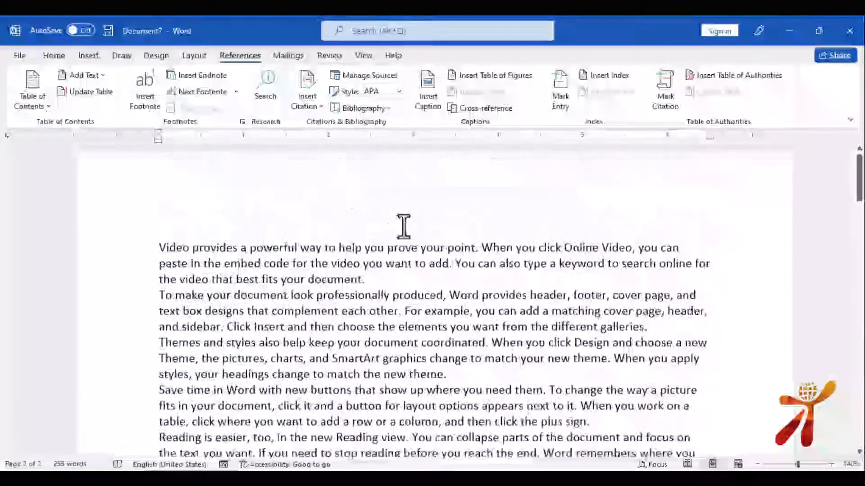
# Mark the word Online as an index entry
pyautogui.click(560, 93)
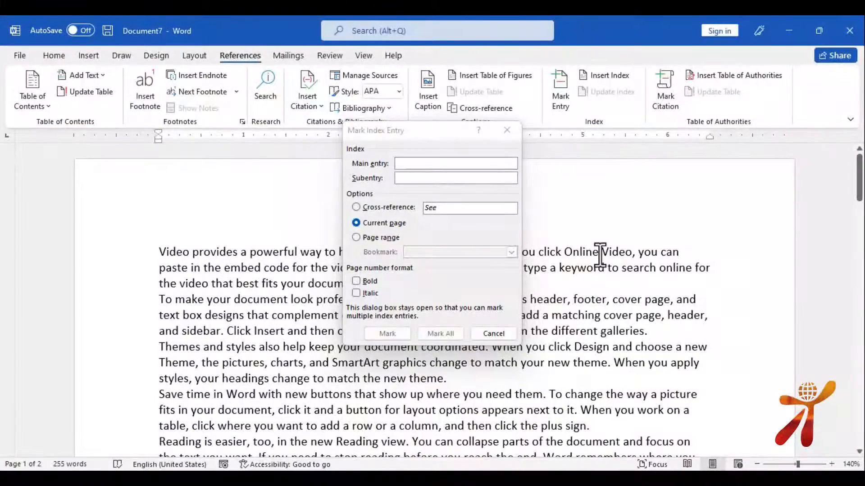
pyautogui.moveTo(600, 255); pyautogui.dragTo(564, 253)
pyautogui.click(437, 163)
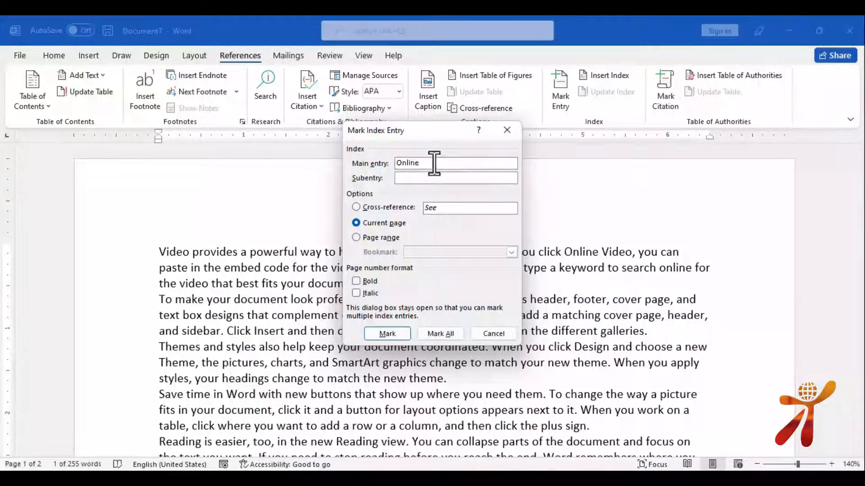
pyautogui.click(394, 335)
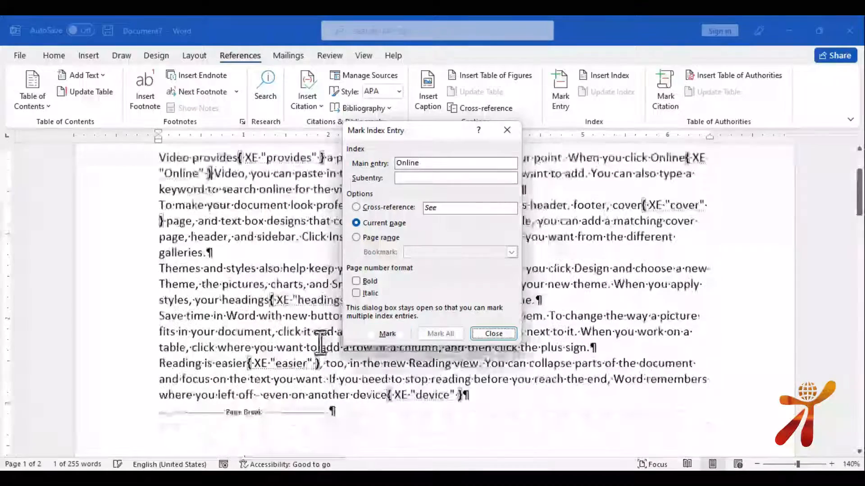
pyautogui.click(241, 284)
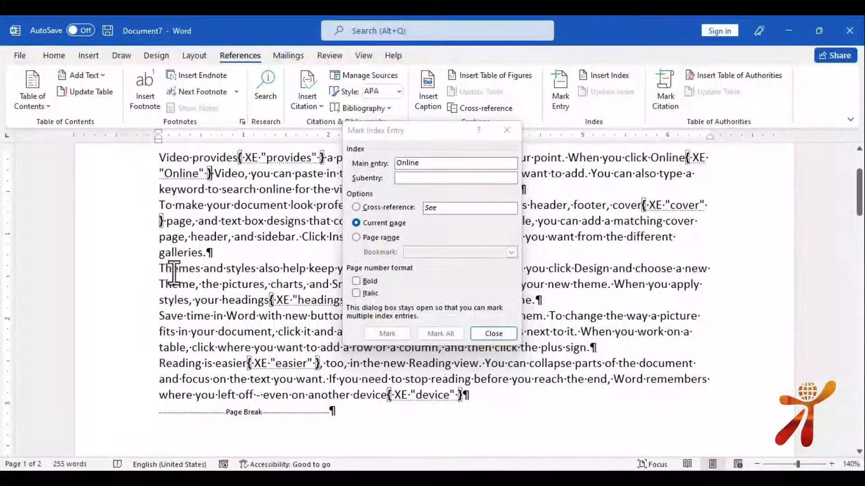
# Mark Themes and Reading as index entries, then close the Mark Index Entry dialog
pyautogui.moveTo(161, 268); pyautogui.dragTo(201, 270)
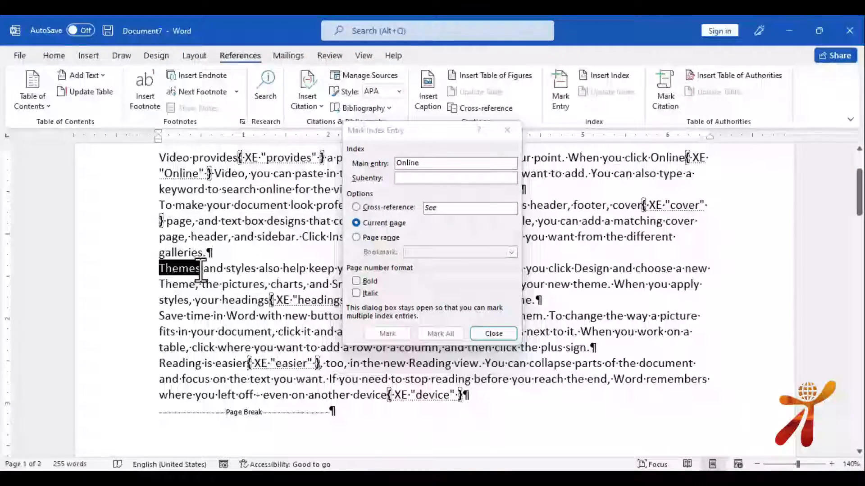
pyautogui.click(420, 166)
pyautogui.click(382, 331)
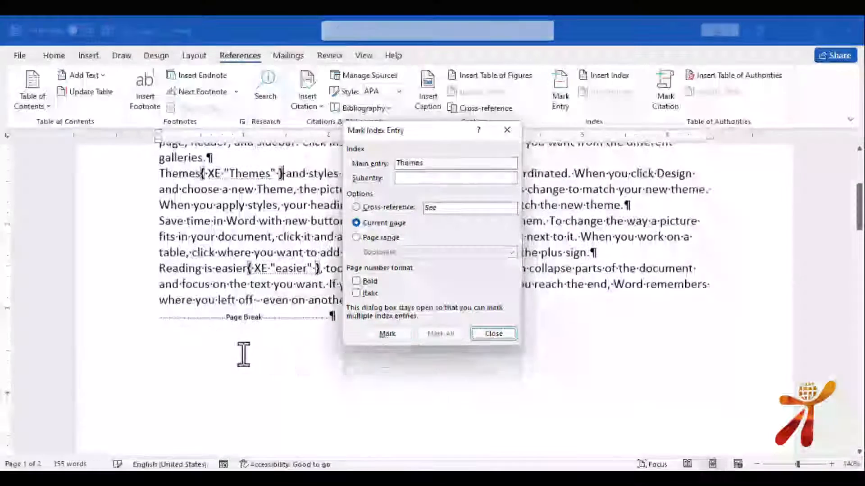
pyautogui.click(160, 269)
pyautogui.moveTo(162, 268); pyautogui.dragTo(202, 269)
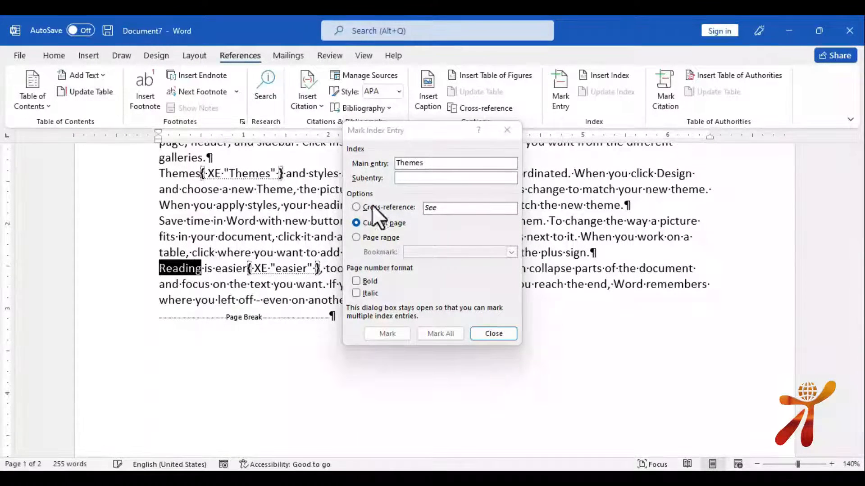
pyautogui.click(474, 164)
pyautogui.click(386, 337)
pyautogui.click(504, 334)
pyautogui.click(47, 61)
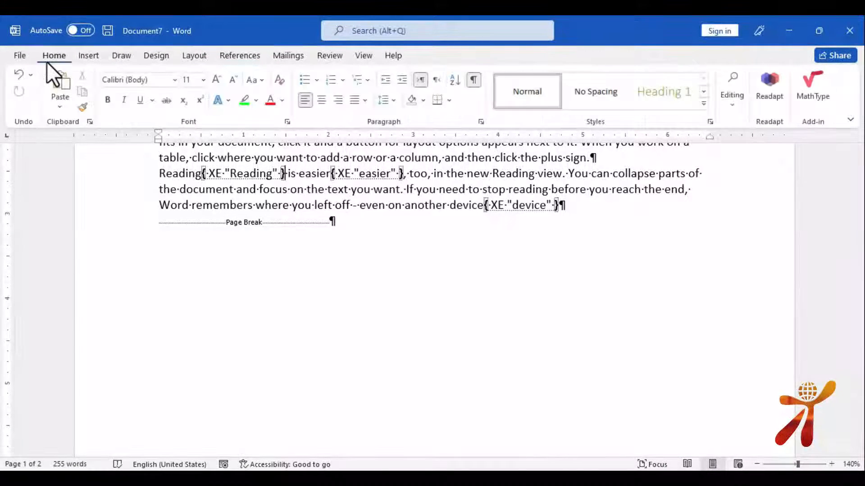
# Turn off Show/Hide ¶ to hide the field codes and formatting marks
pyautogui.click(476, 81)
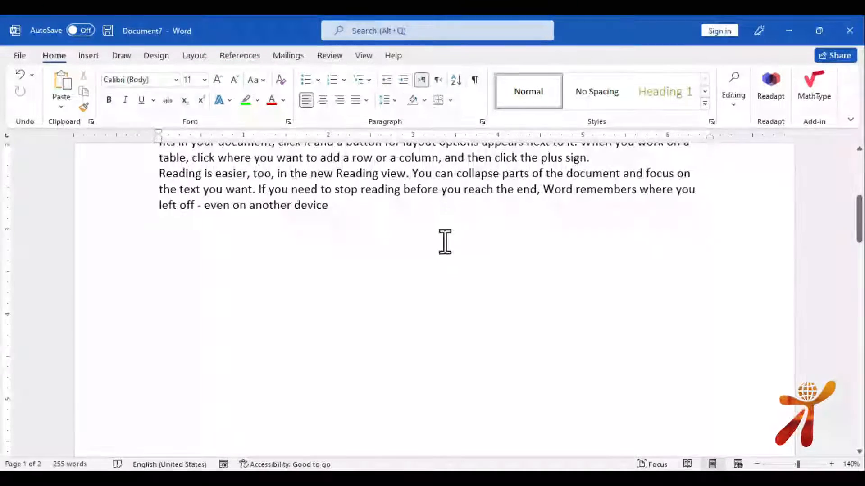
pyautogui.scroll(-10, 445, 241)
pyautogui.scroll(-5, 447, 239)
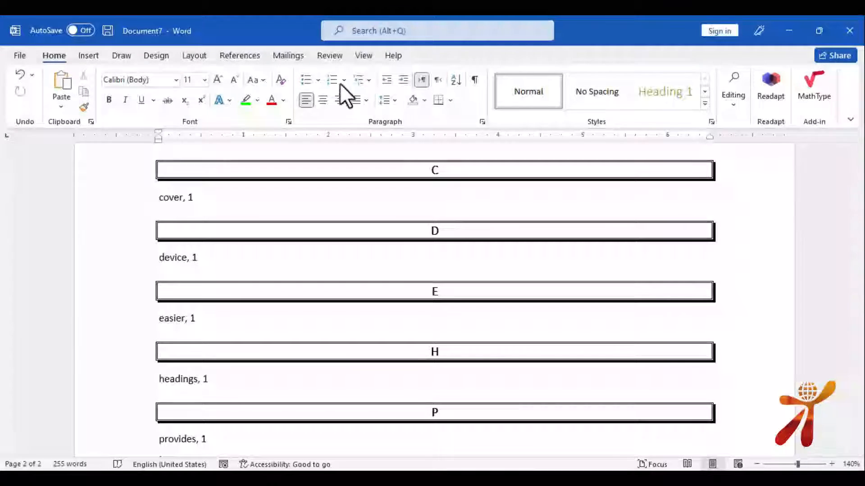
# Update the index so it includes the new entries Online, Reading and Themes
pyautogui.click(239, 57)
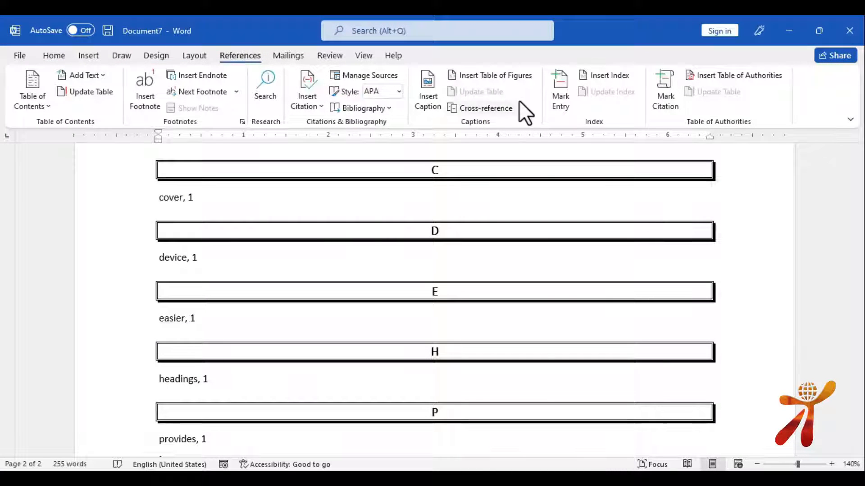
pyautogui.click(552, 170)
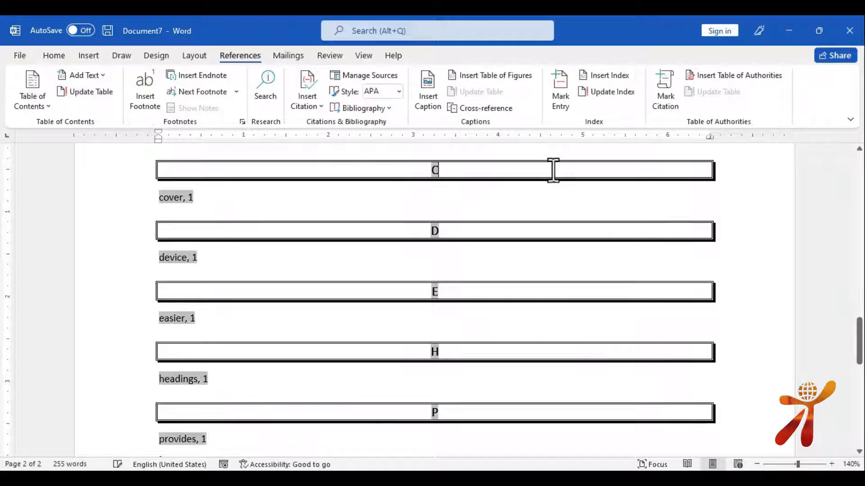
pyautogui.click(597, 91)
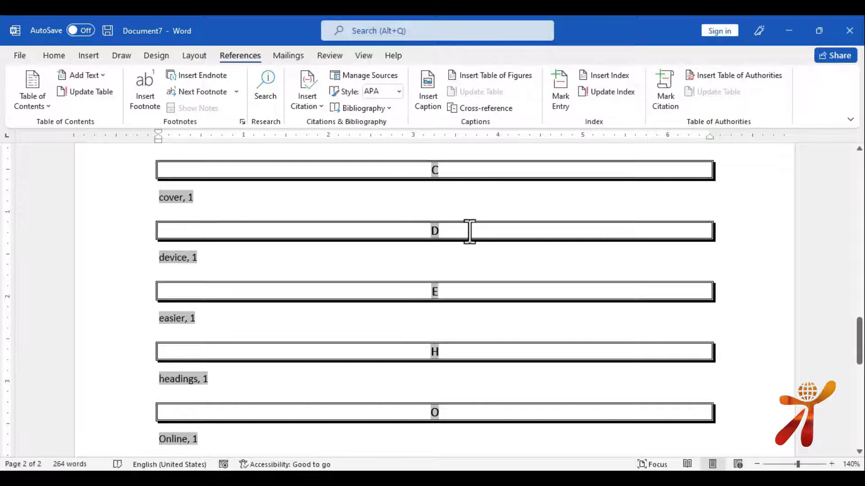
pyautogui.scroll(-1, 438, 302)
pyautogui.scroll(-1, 438, 301)
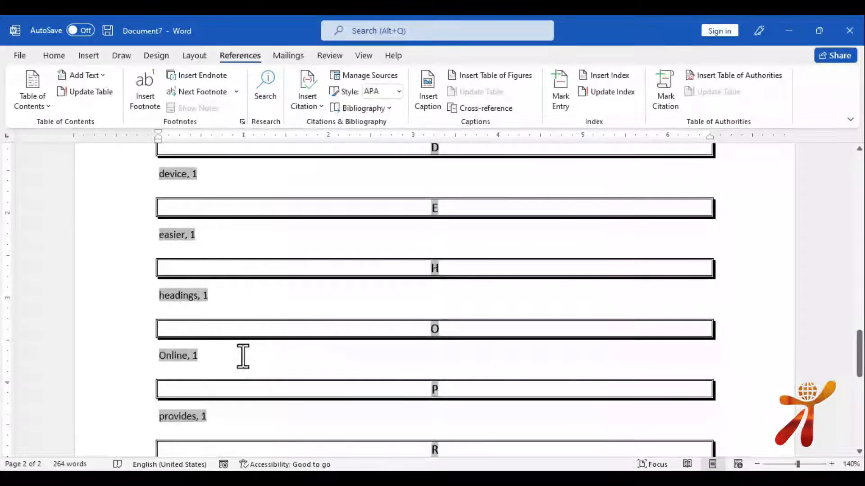
pyautogui.scroll(-4, 265, 356)
pyautogui.scroll(9, 265, 355)
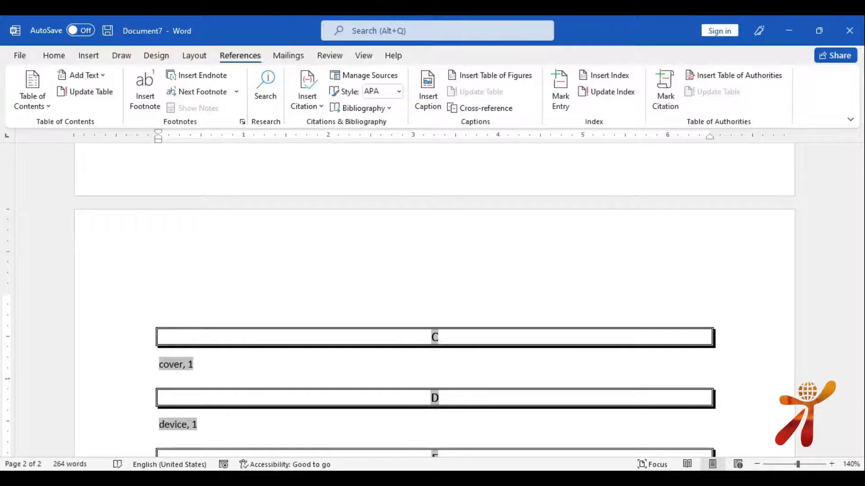
pyautogui.moveTo(433, 479)
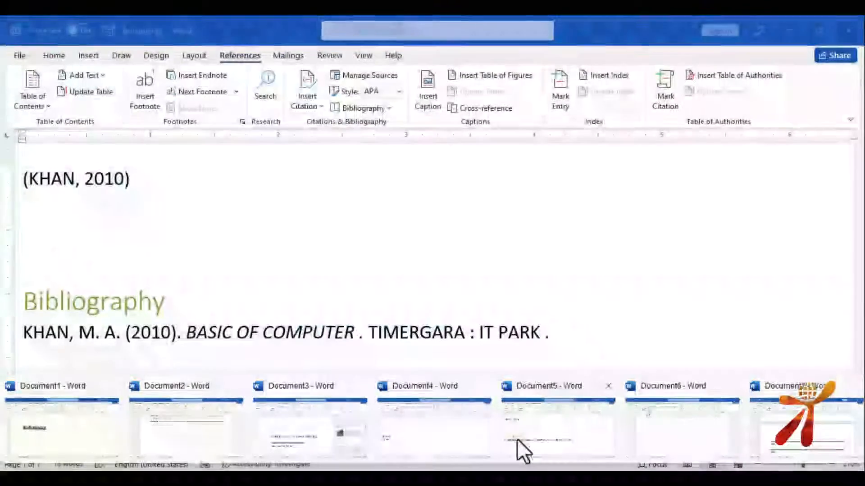
# In Document5, mark the bibliography entry as a Cases citation
pyautogui.click(517, 440)
pyautogui.click(369, 367)
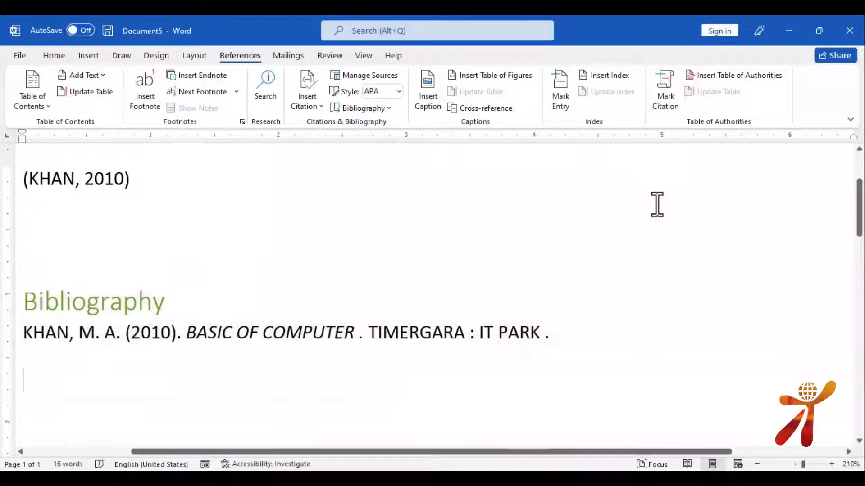
pyautogui.click(669, 88)
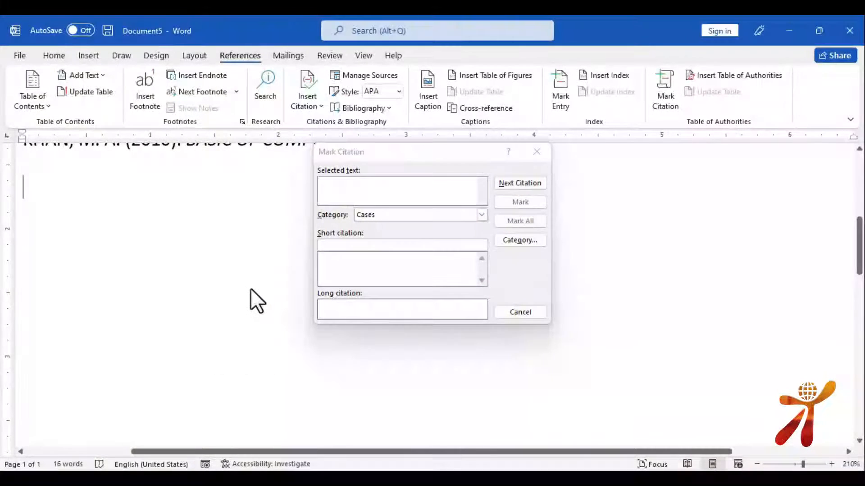
pyautogui.scroll(5, 251, 290)
pyautogui.moveTo(549, 392); pyautogui.dragTo(23, 390)
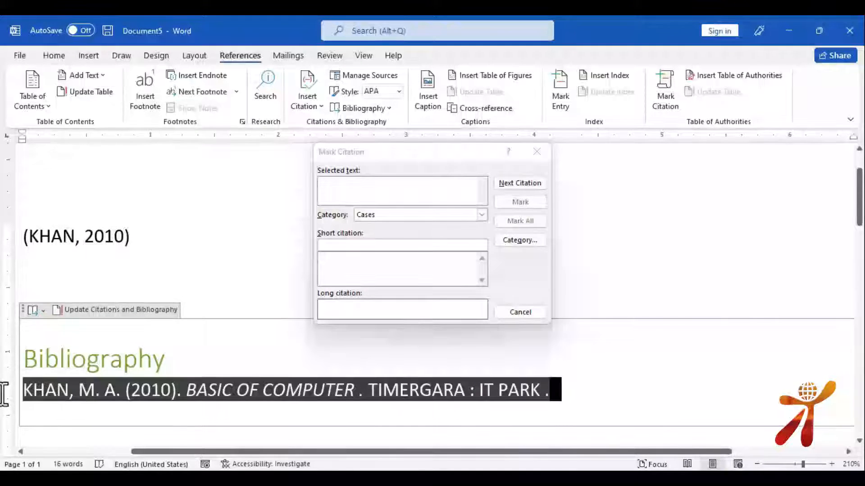
pyautogui.click(384, 190)
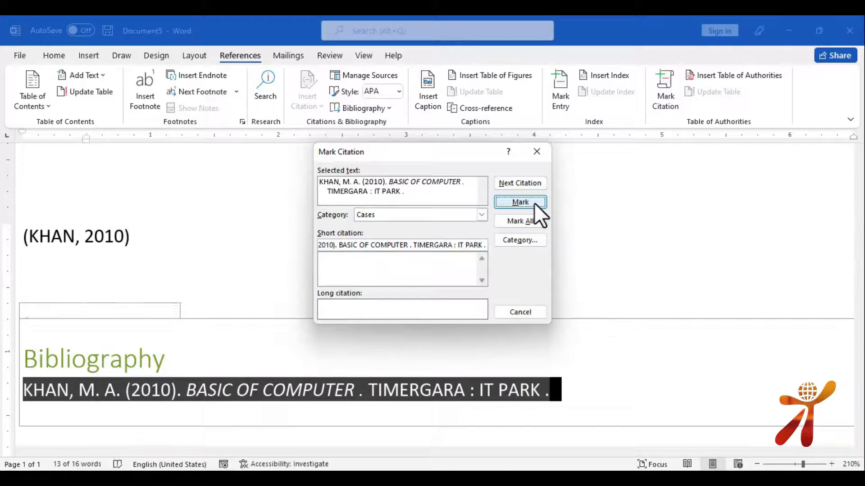
pyautogui.click(535, 203)
pyautogui.click(523, 311)
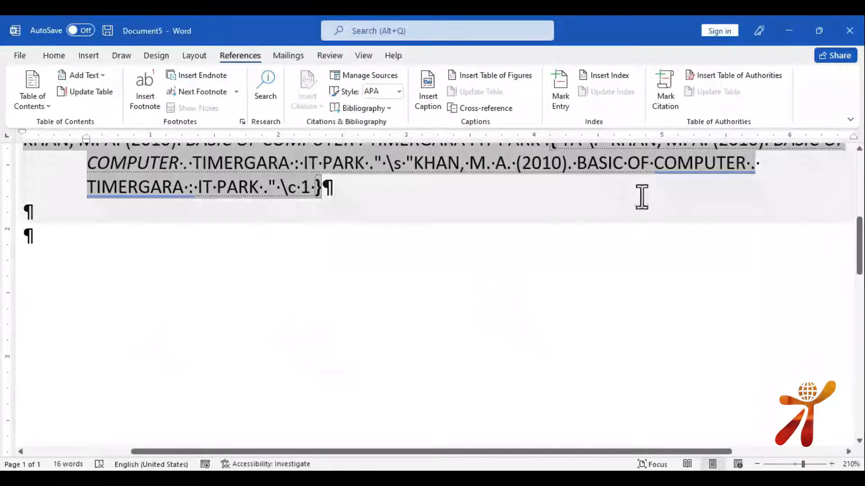
# Hide the formatting marks and insert a page break for a blank second page
pyautogui.click(53, 56)
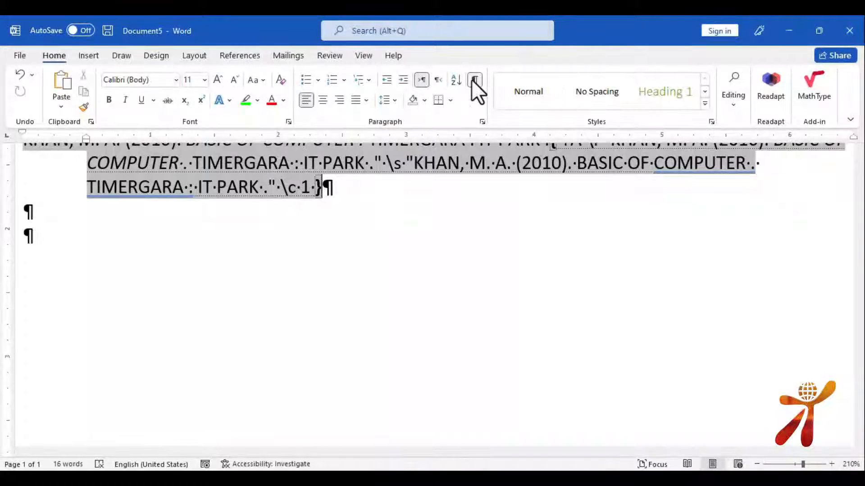
pyautogui.click(475, 80)
pyautogui.click(151, 272)
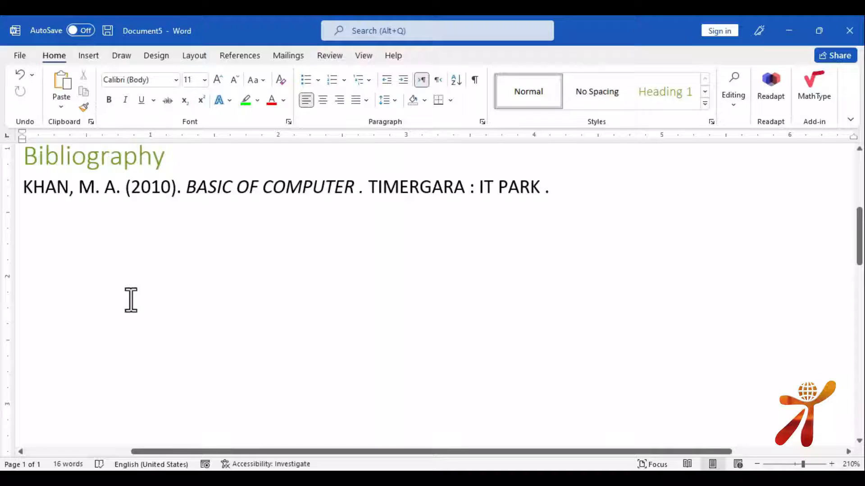
pyautogui.hotkey('ctrl', 'Return')
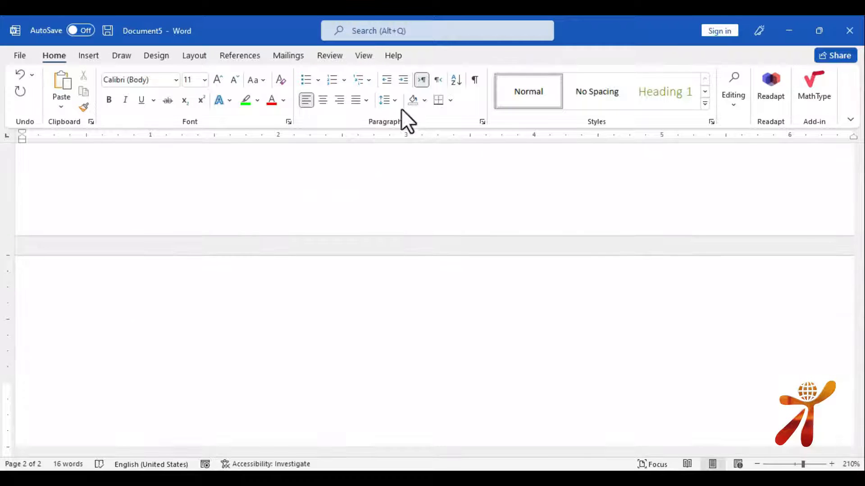
# Insert a default table of authorities listing BASIC OF COMPUTER under Cases, page 1
pyautogui.click(250, 57)
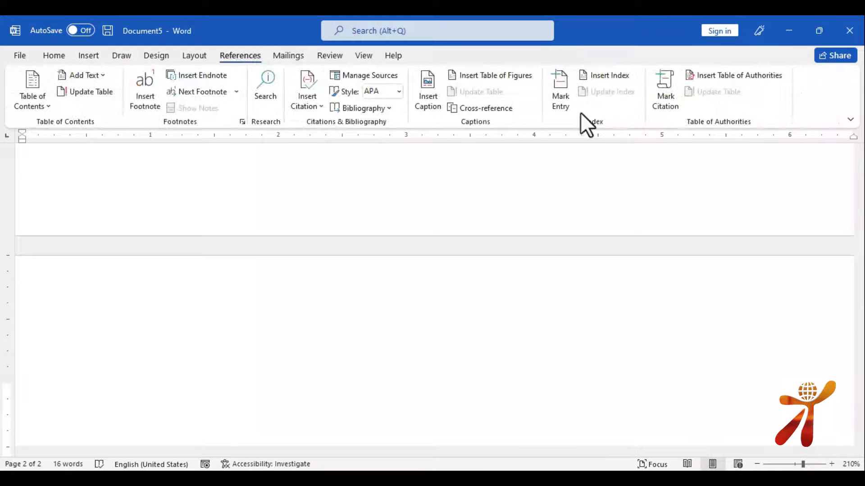
pyautogui.click(723, 75)
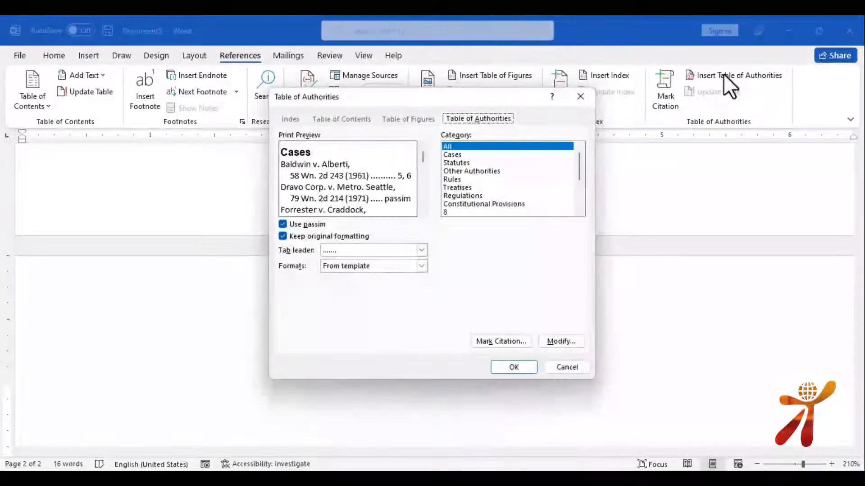
pyautogui.click(510, 366)
pyautogui.scroll(-5, 102, 345)
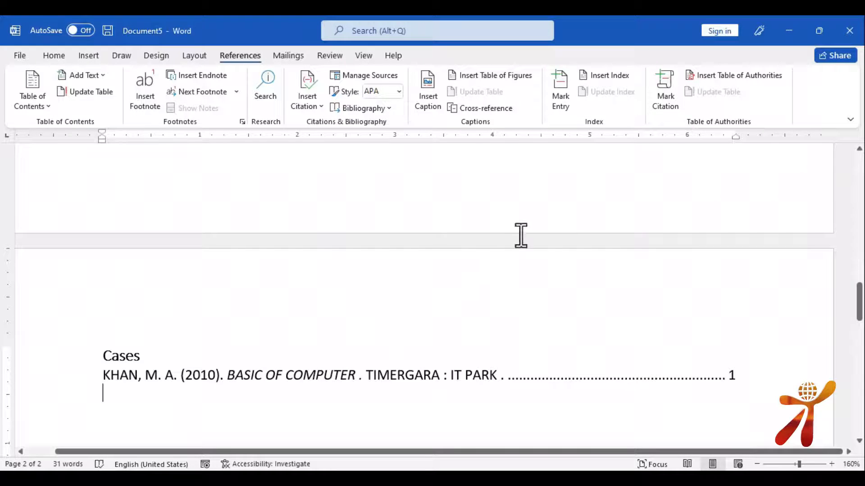
pyautogui.click(463, 370)
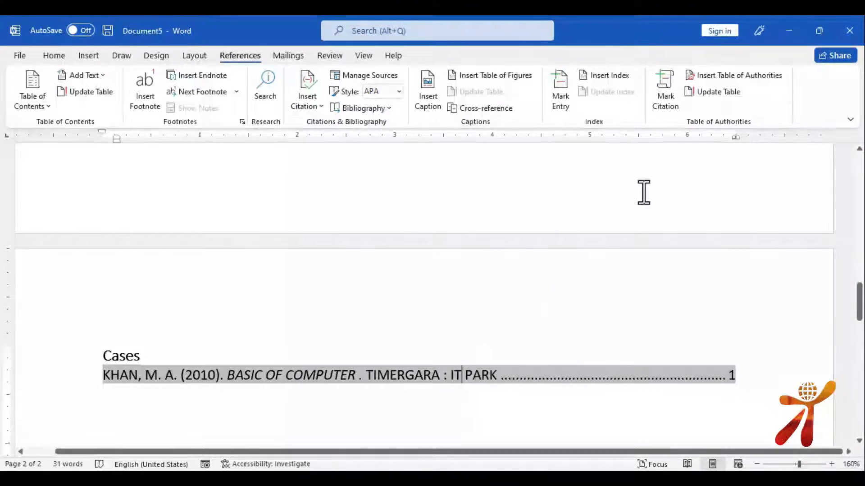